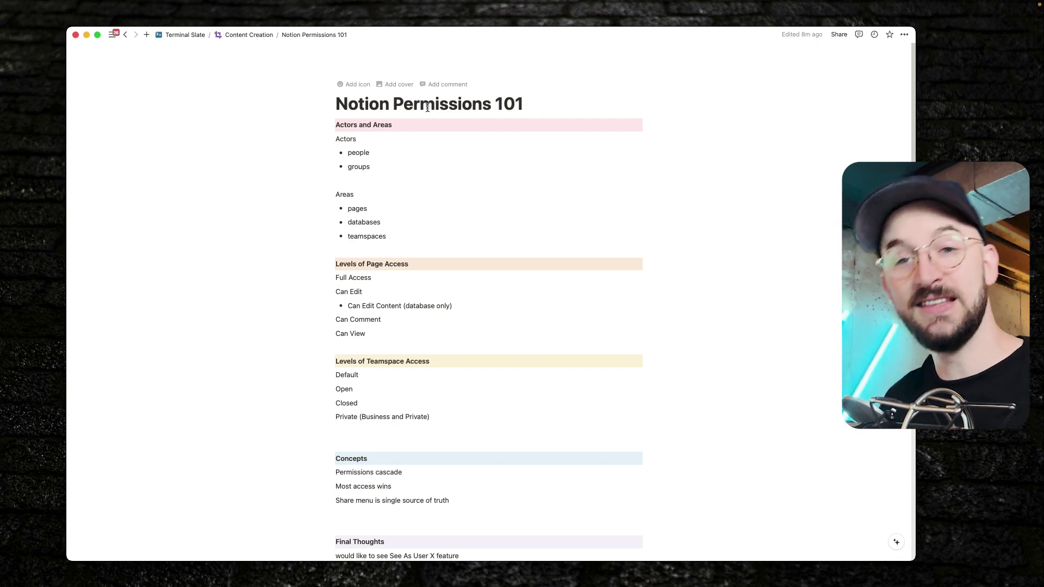
left_click(530, 100)
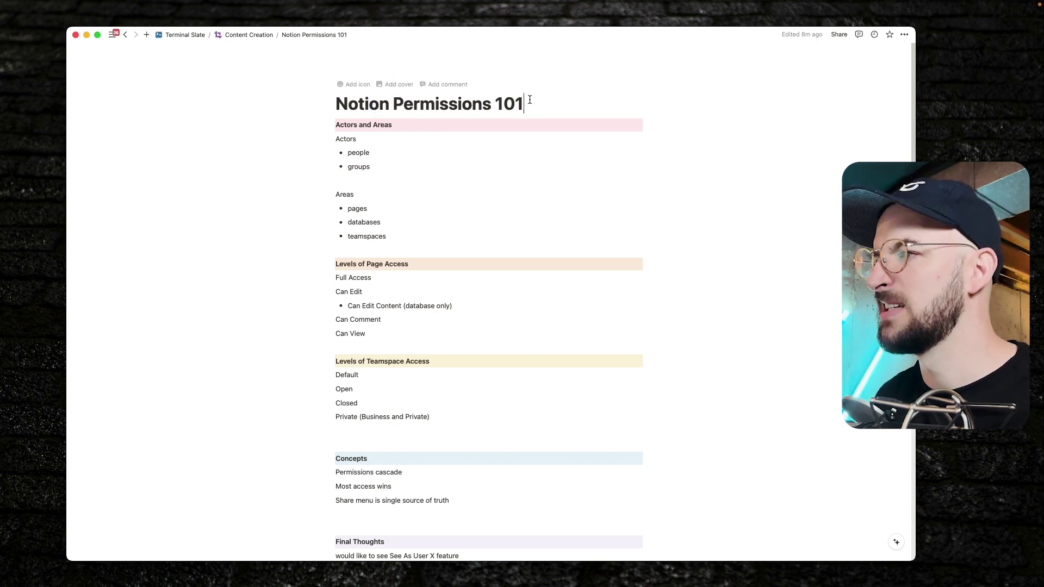
key("Left")
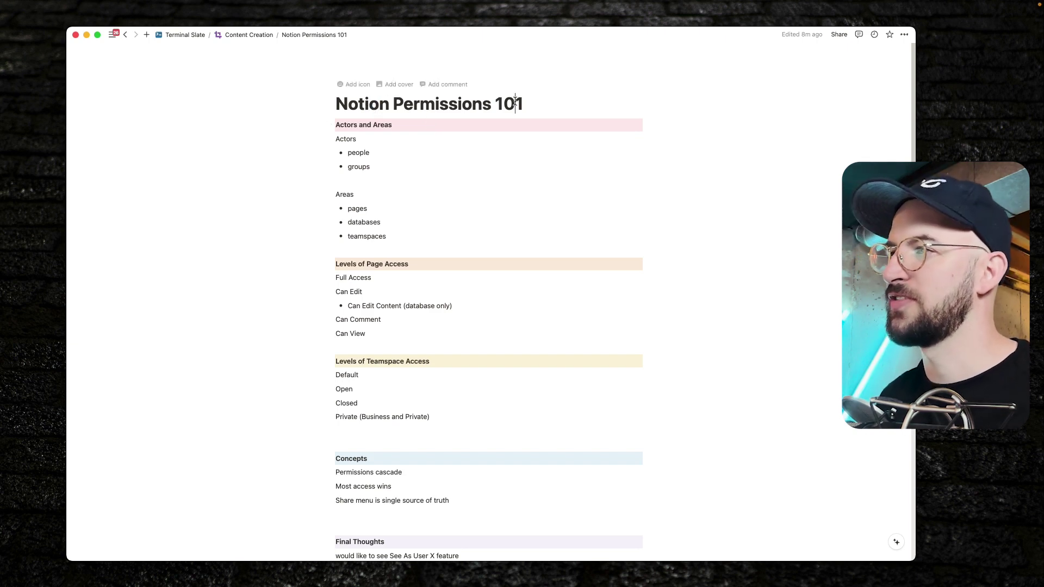
left_click(423, 108)
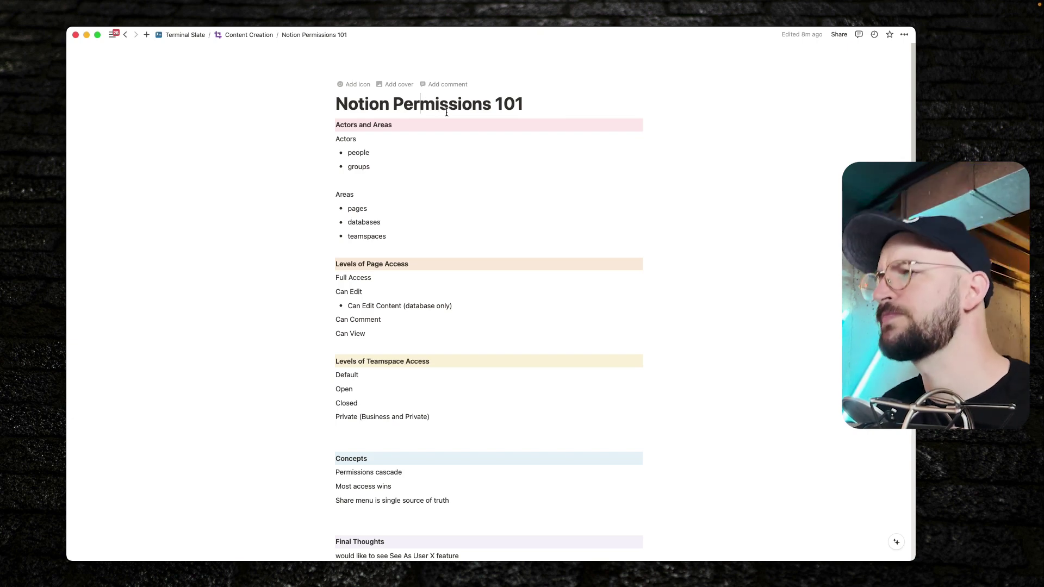
Read through the Actors and Areas section, covering people and groups as actors and pages, databases and teamspaces as areas
left_click_drag(392, 125, 362, 125)
left_click(362, 126)
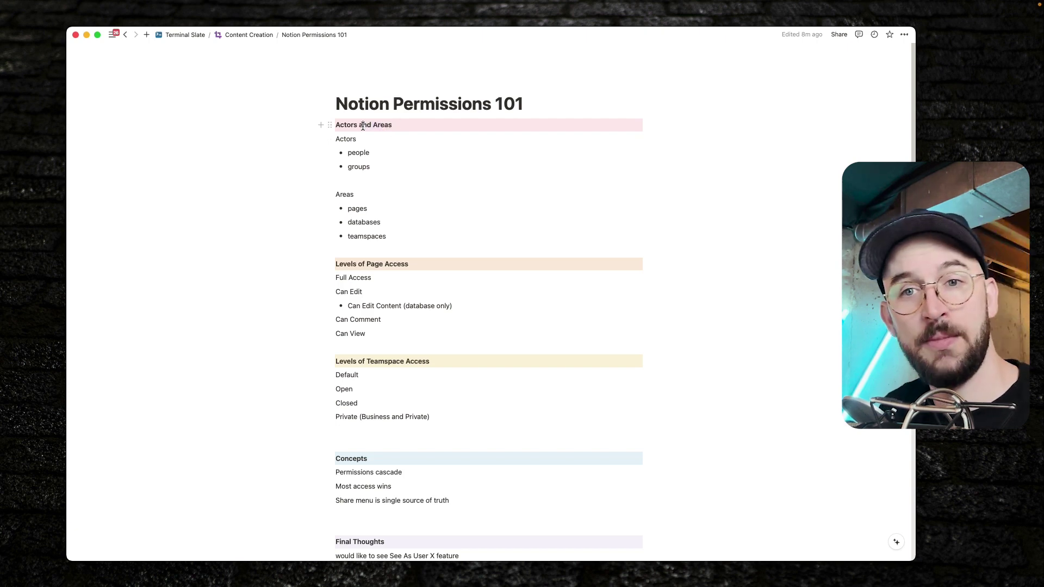
left_click_drag(335, 123, 393, 124)
left_click(403, 126)
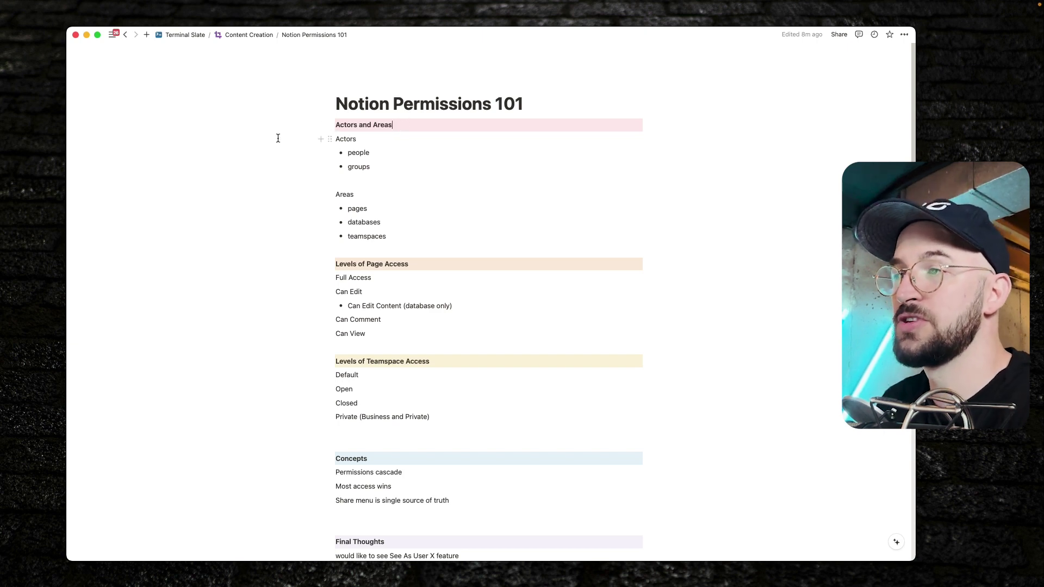
left_click_drag(295, 138, 410, 233)
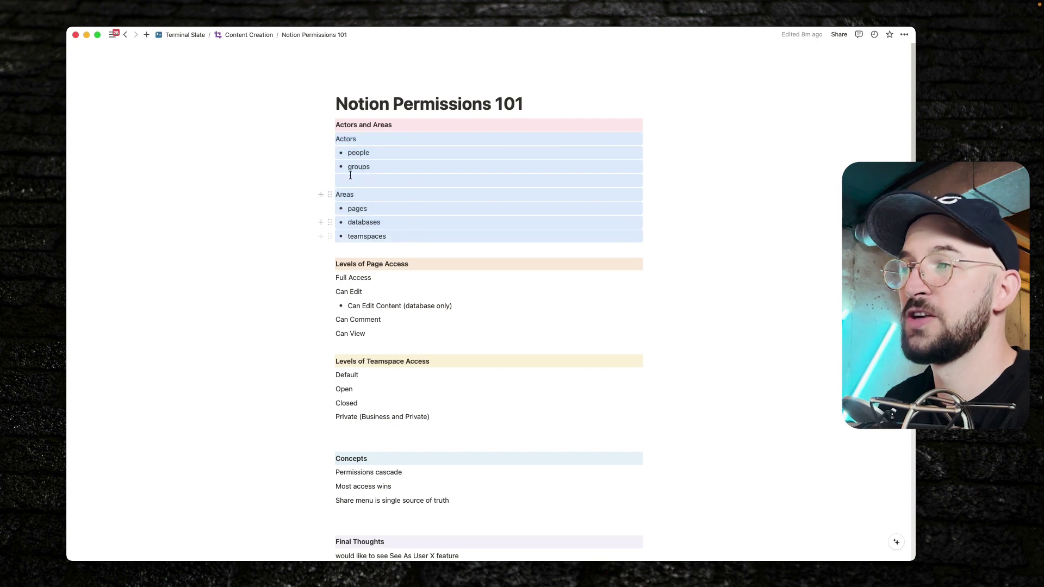
left_click(356, 139)
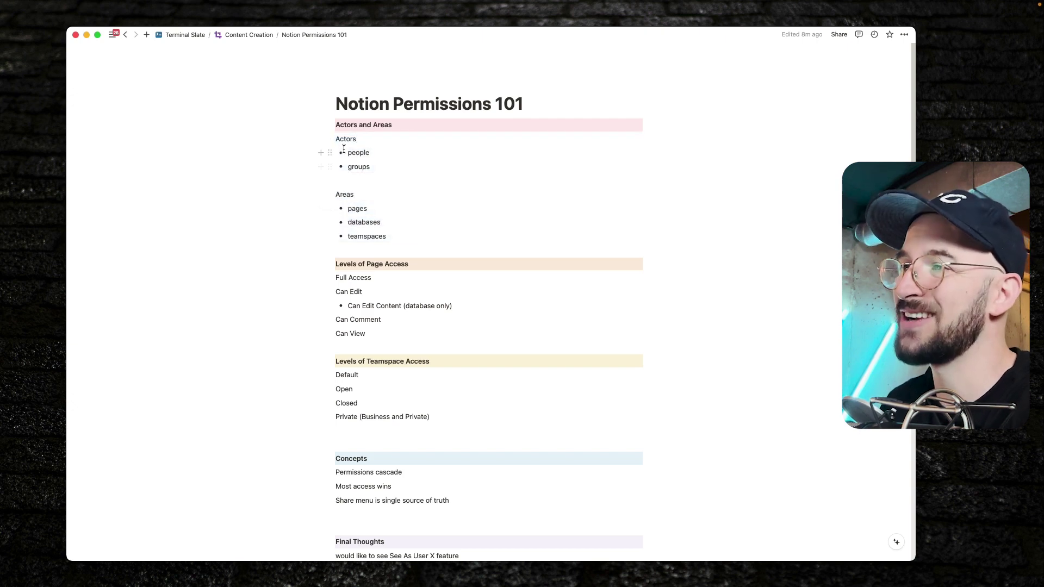
left_click_drag(355, 153, 386, 156)
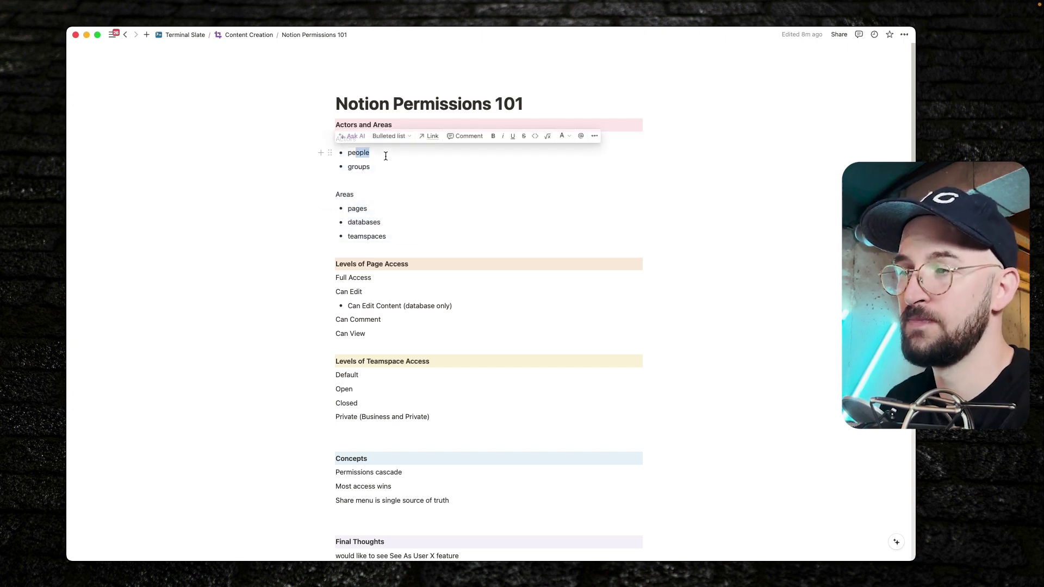
left_click(361, 152)
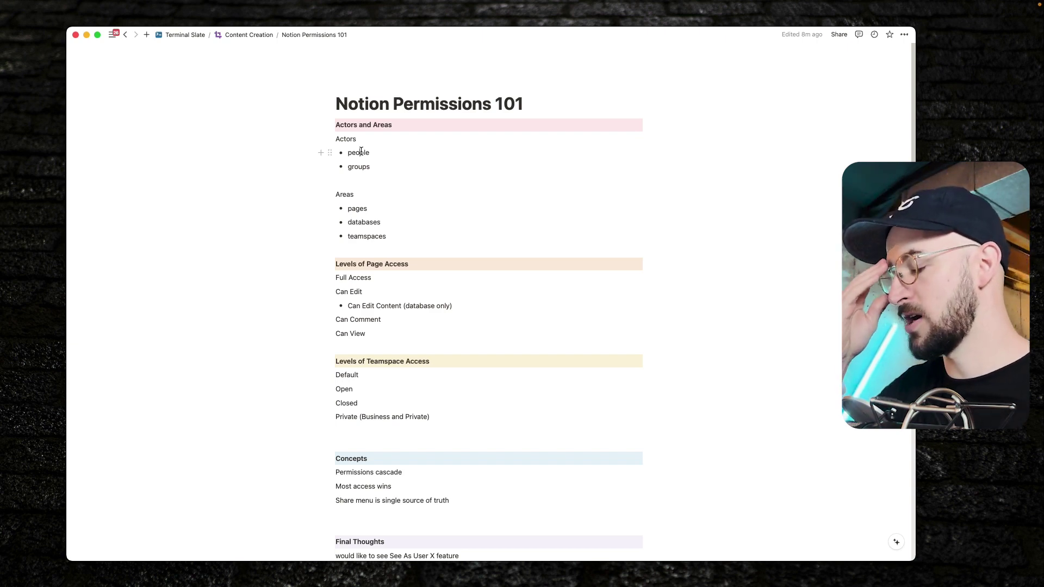
double_click(363, 153)
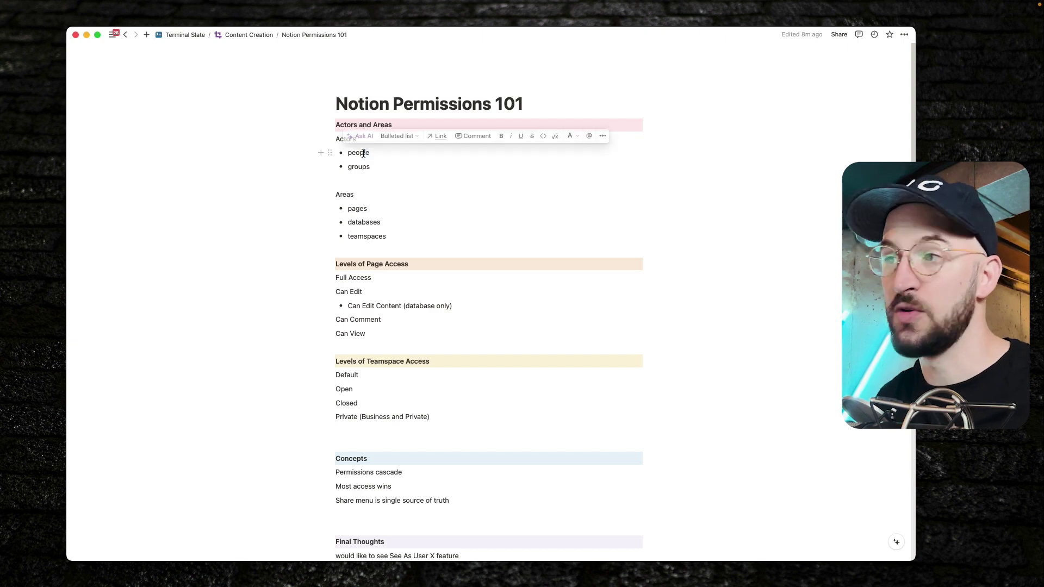
left_click(363, 153)
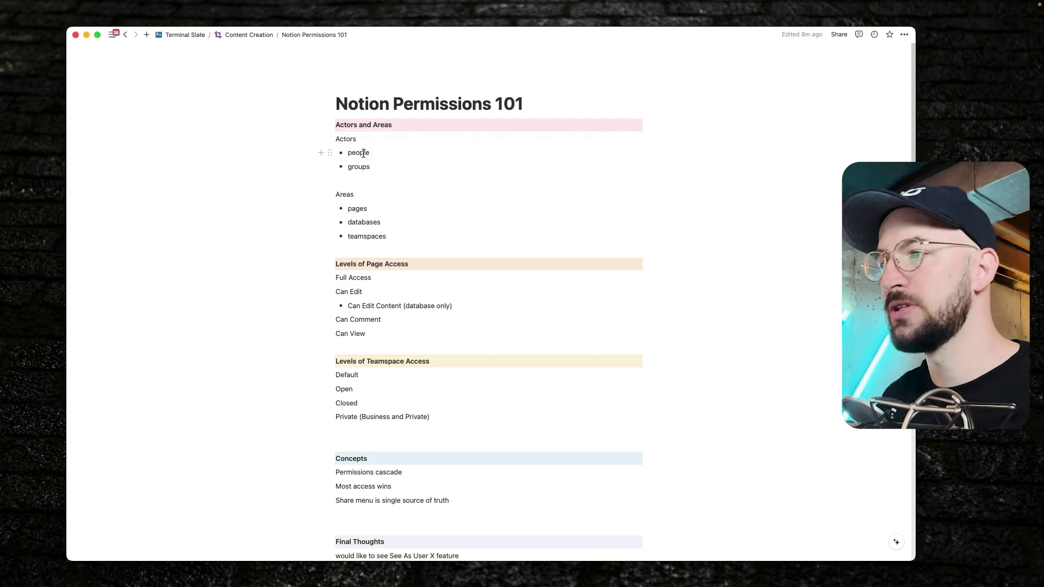
left_click_drag(344, 152, 378, 156)
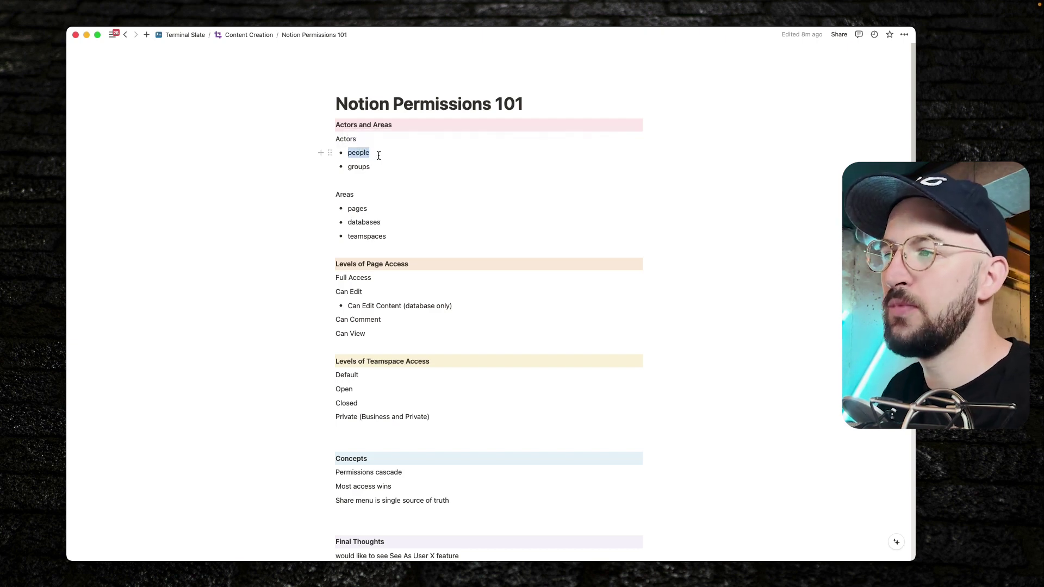
left_click(357, 166)
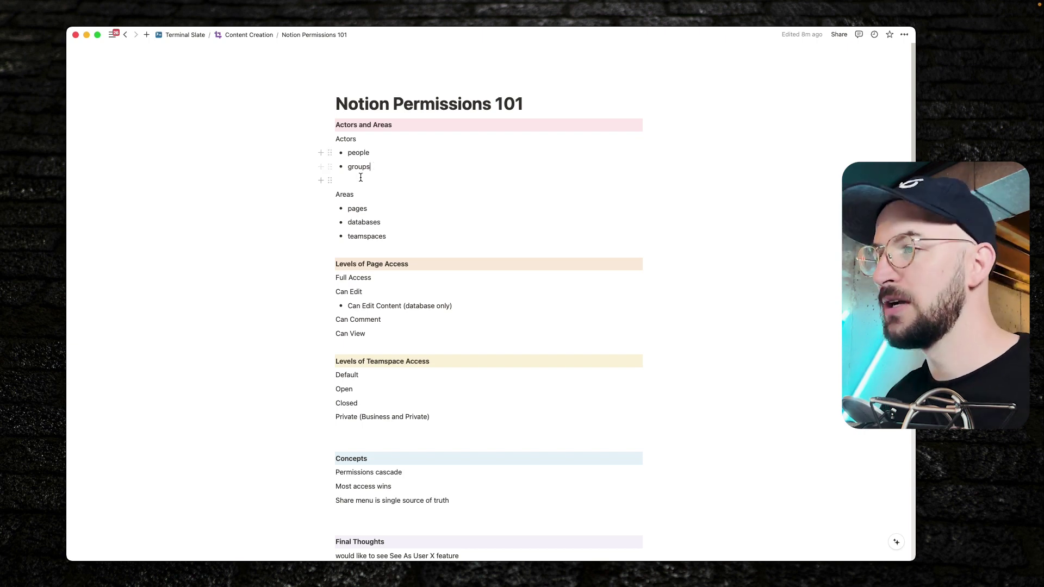
double_click(370, 166)
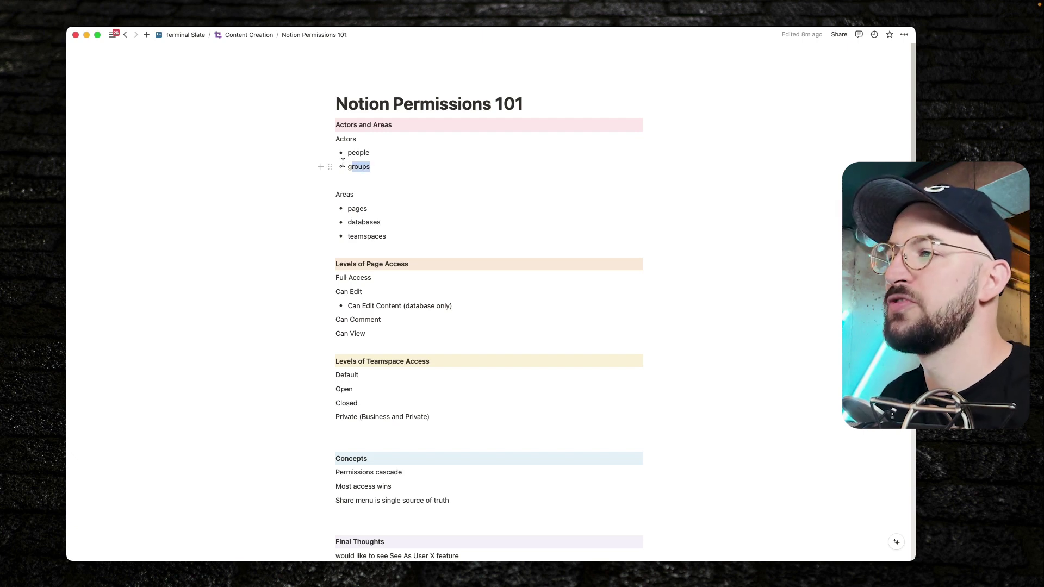
left_click(374, 209)
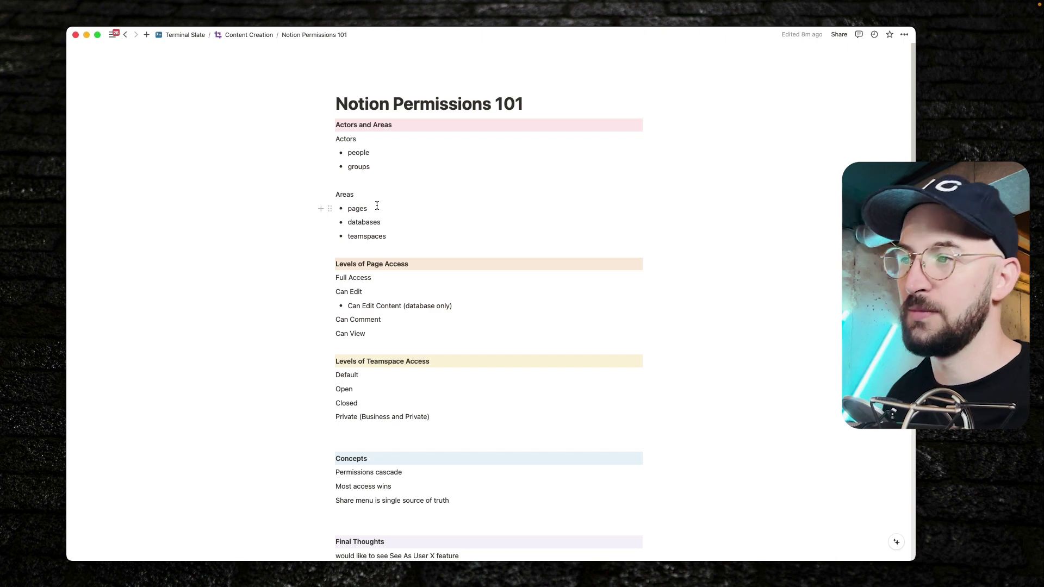
mouse_move(356, 221)
left_mouse_down()
mouse_move(398, 224)
mouse_move(357, 236)
left_mouse_up()
left_click(357, 236)
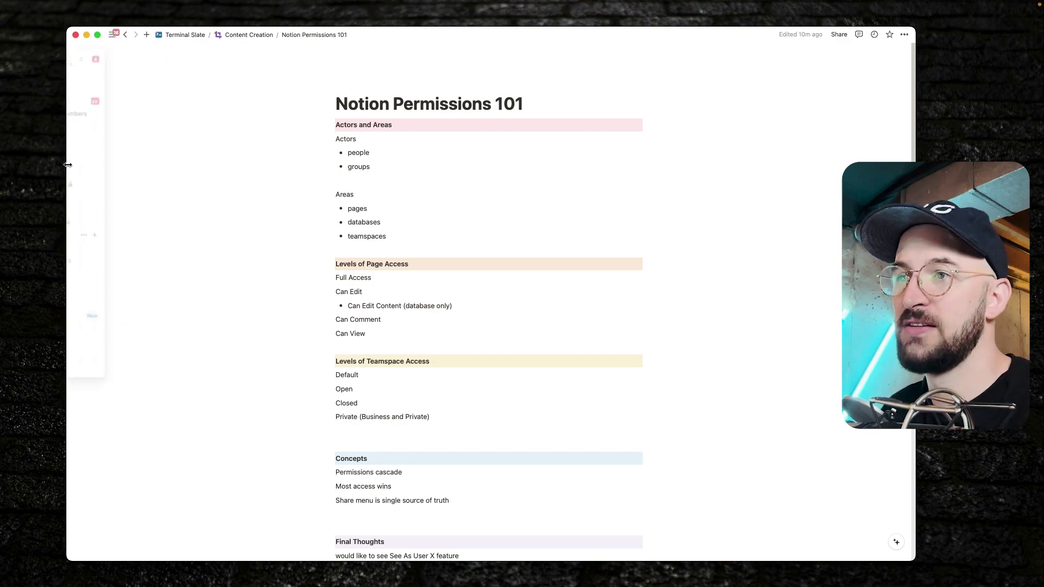
Review the workspace's member list with the first member's teamspaces, and the list of groups, in the workspace settings
mouse_move(67, 165)
left_click(98, 115)
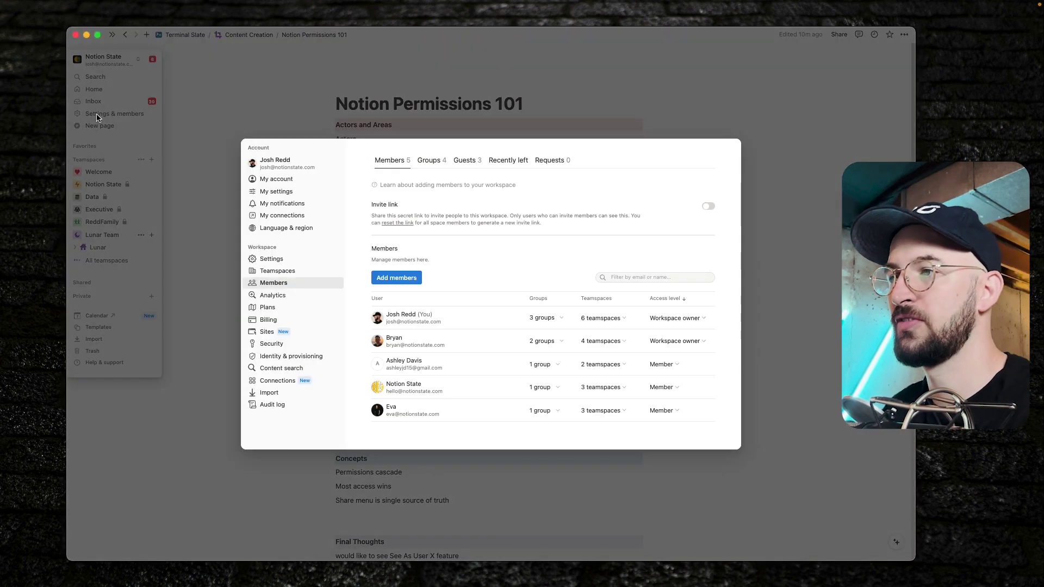
left_click(424, 168)
left_click(400, 165)
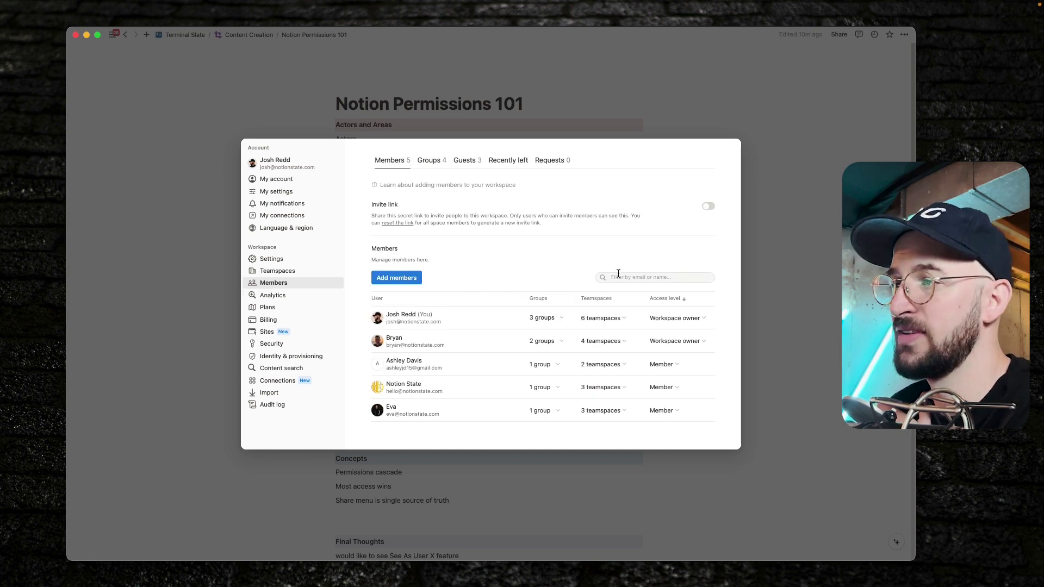
left_click(603, 323)
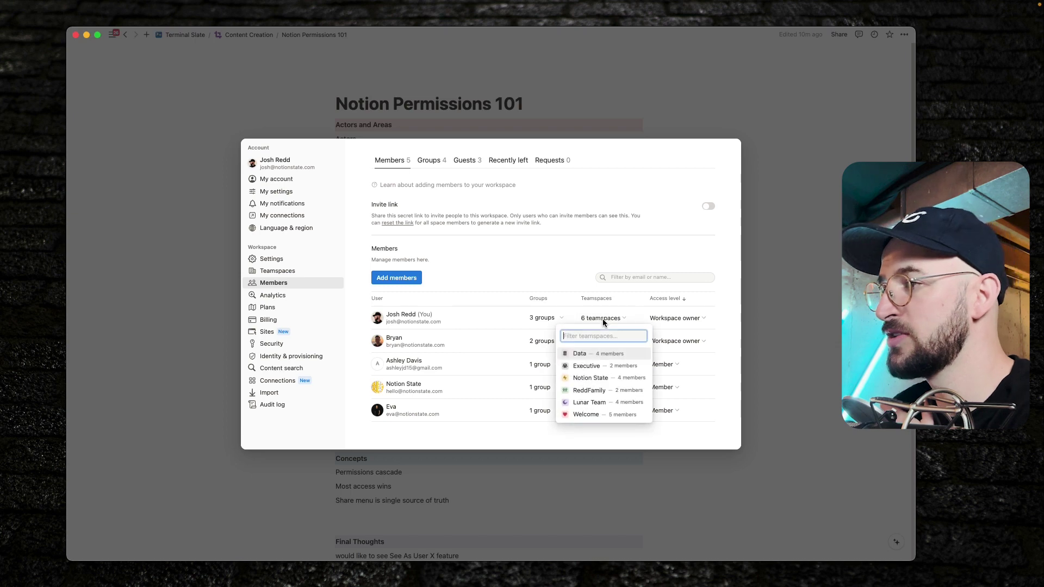
left_click(552, 286)
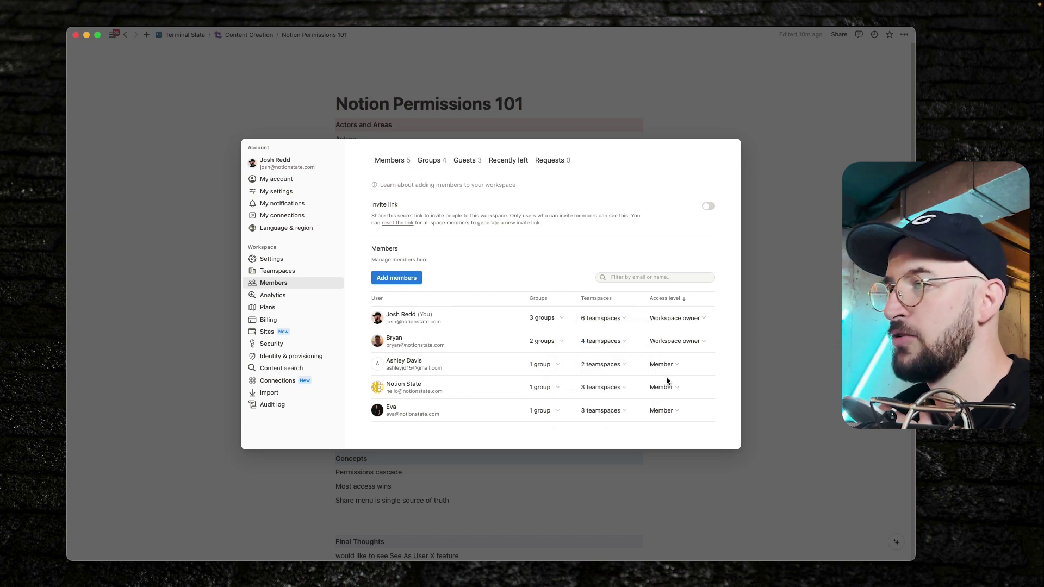
left_click(431, 160)
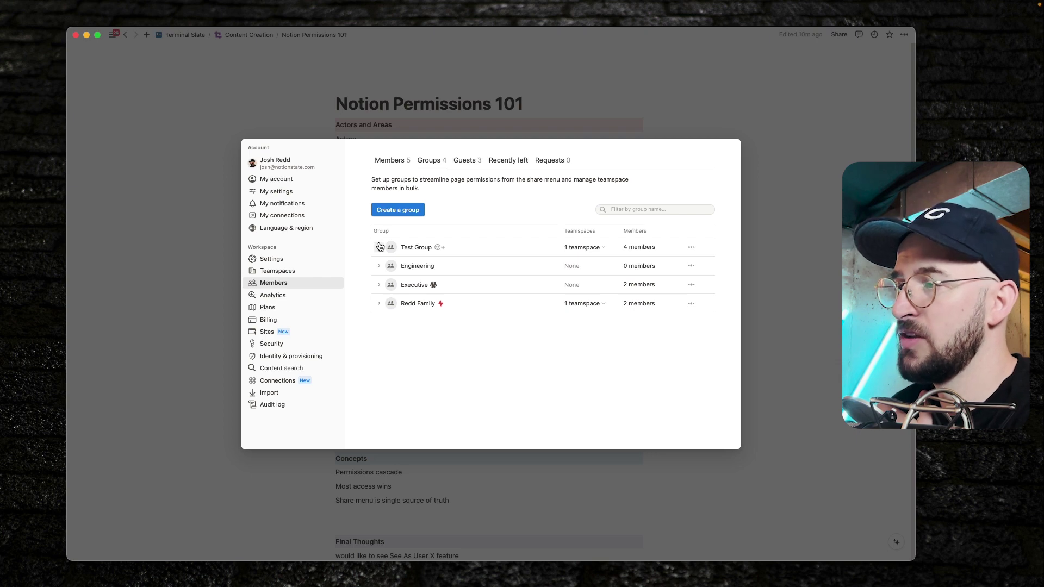
left_click(366, 101)
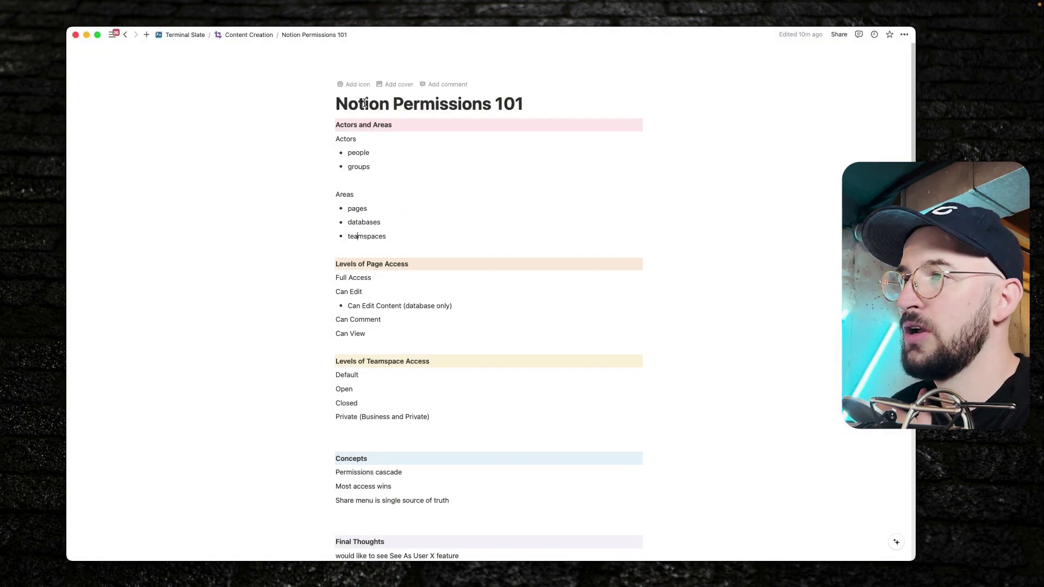
View the Lunar page in the Lunar Team teamspace
mouse_move(70, 370)
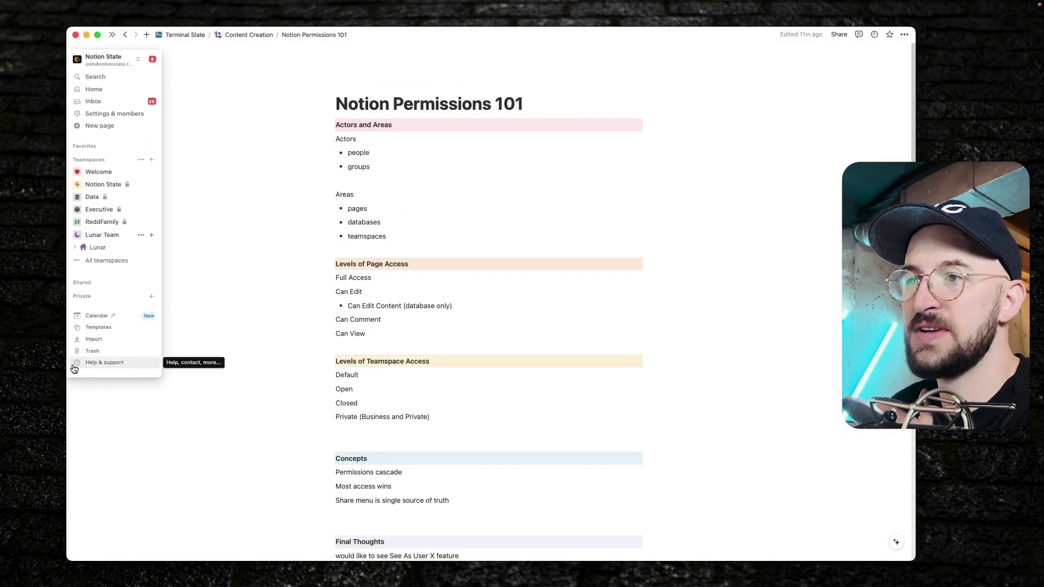
left_click(108, 249)
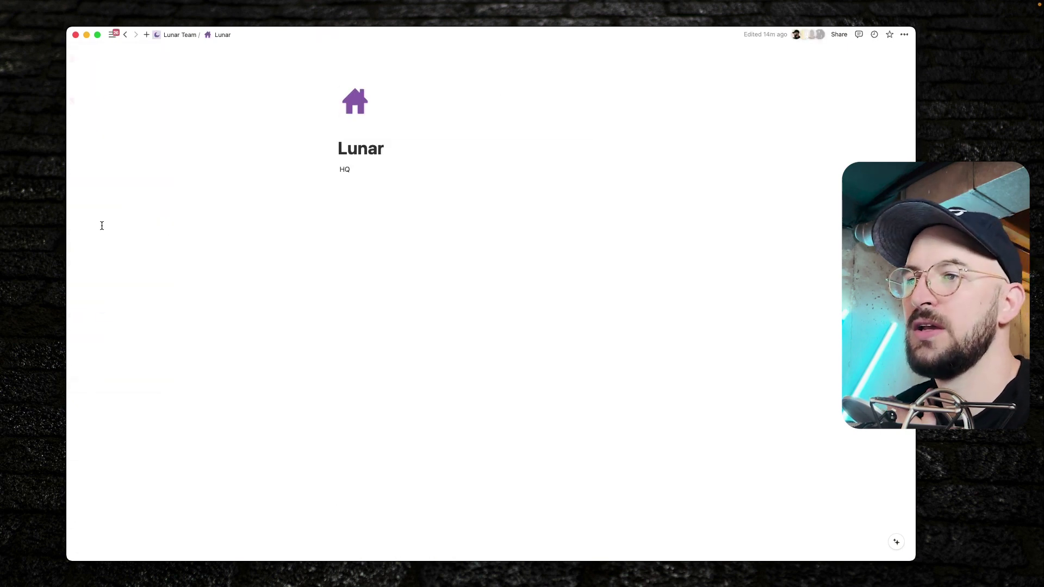
mouse_move(87, 238)
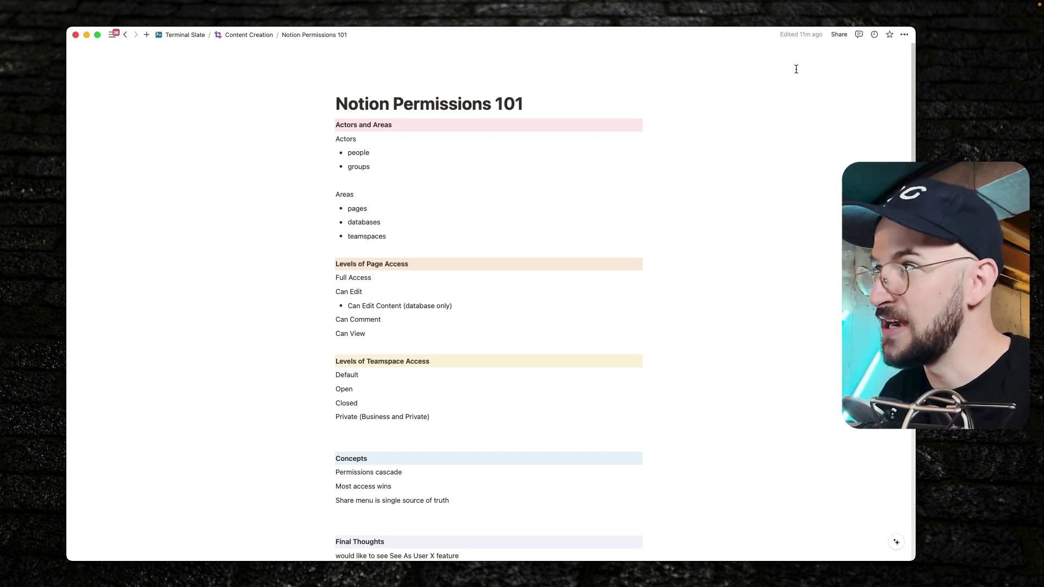
Check the sharing options of the Notion Permissions 101 page and the people and groups suggested for an invite
left_click(839, 35)
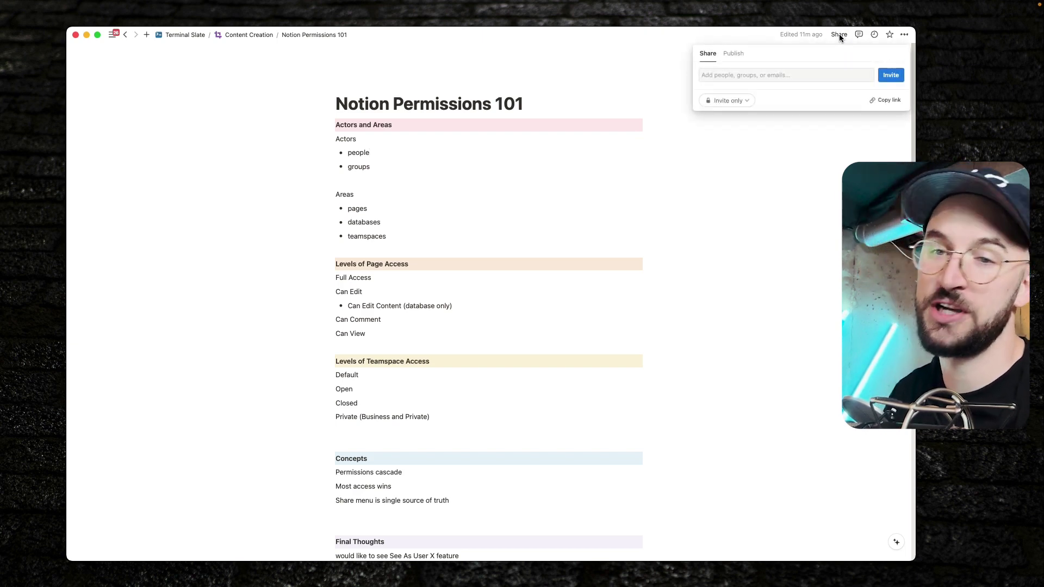
left_click(708, 74)
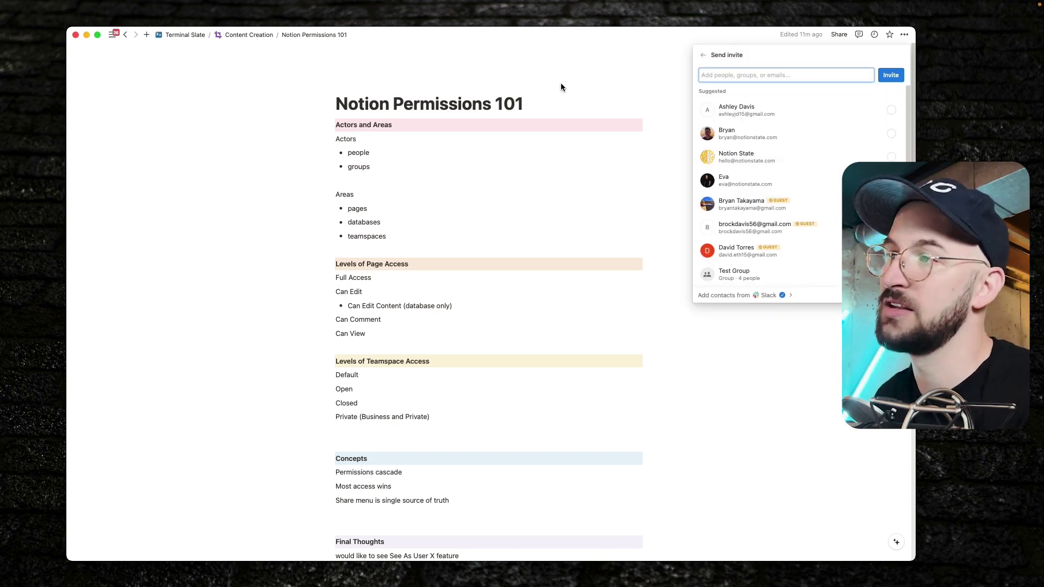
left_click(528, 101)
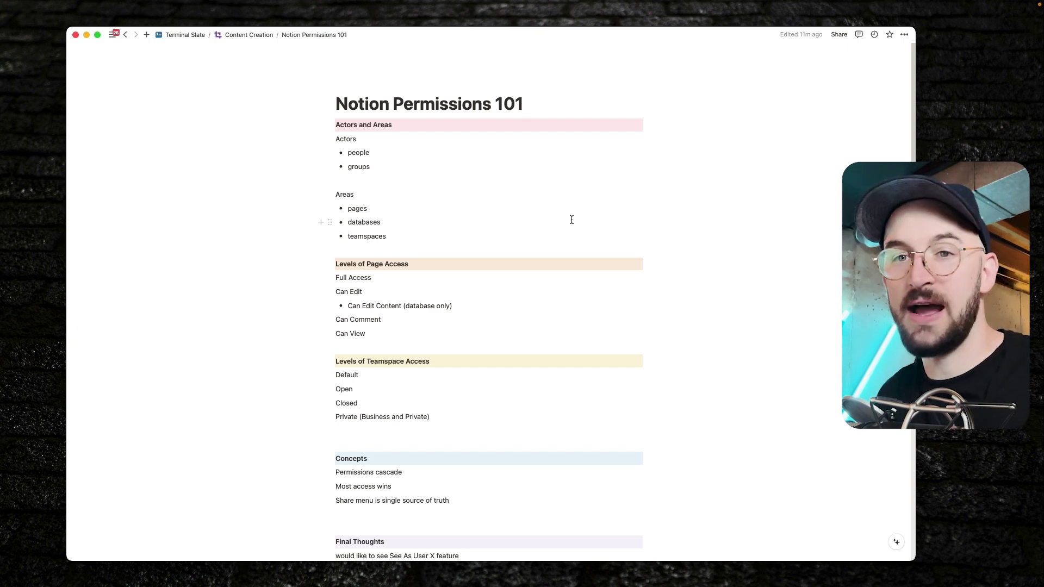
Look over the page's general sharing access and the "Permissions cascade" line under Concepts
mouse_move(69, 238)
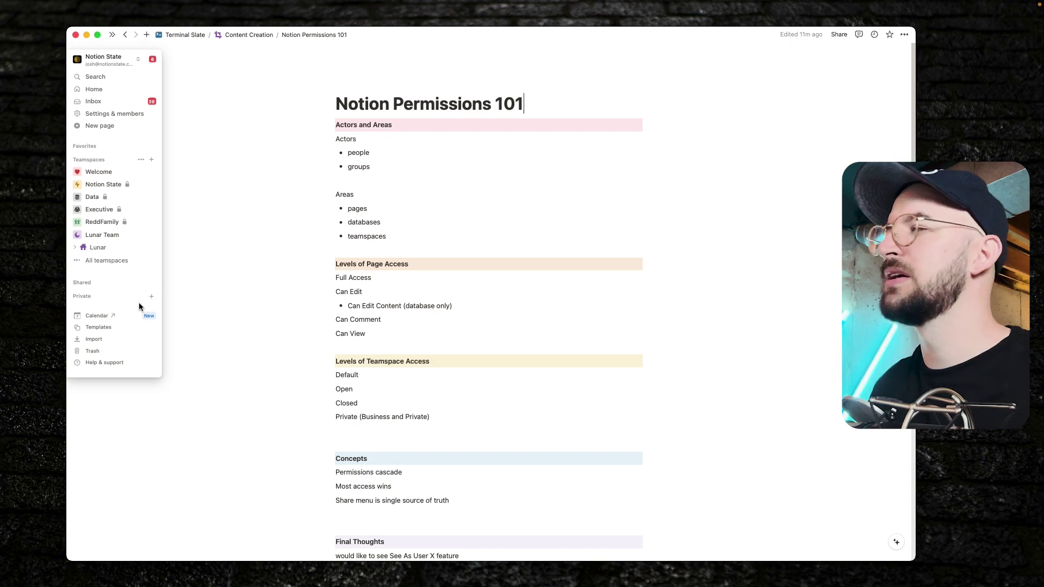
left_click(835, 35)
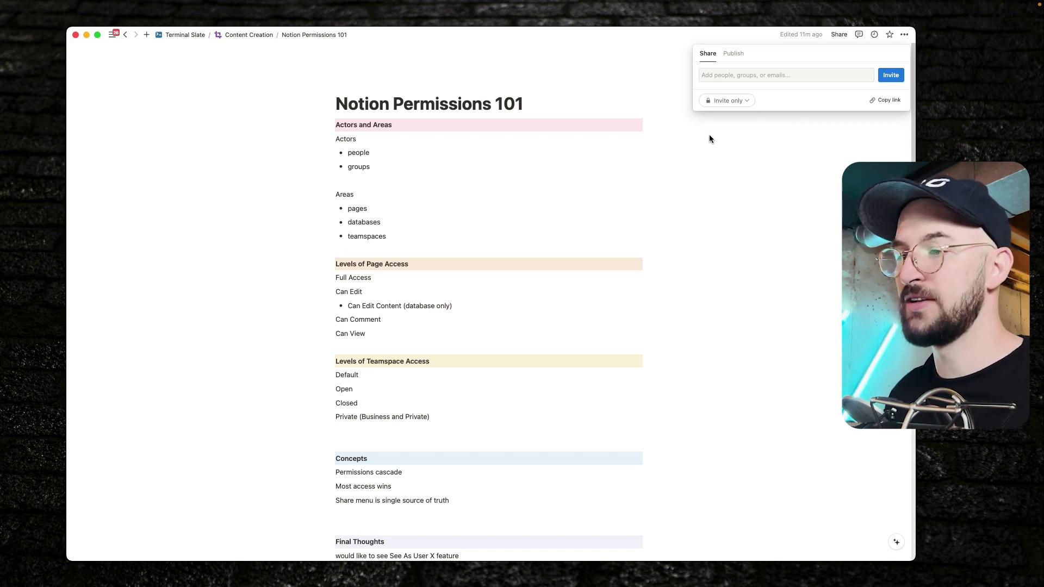
left_click(357, 480)
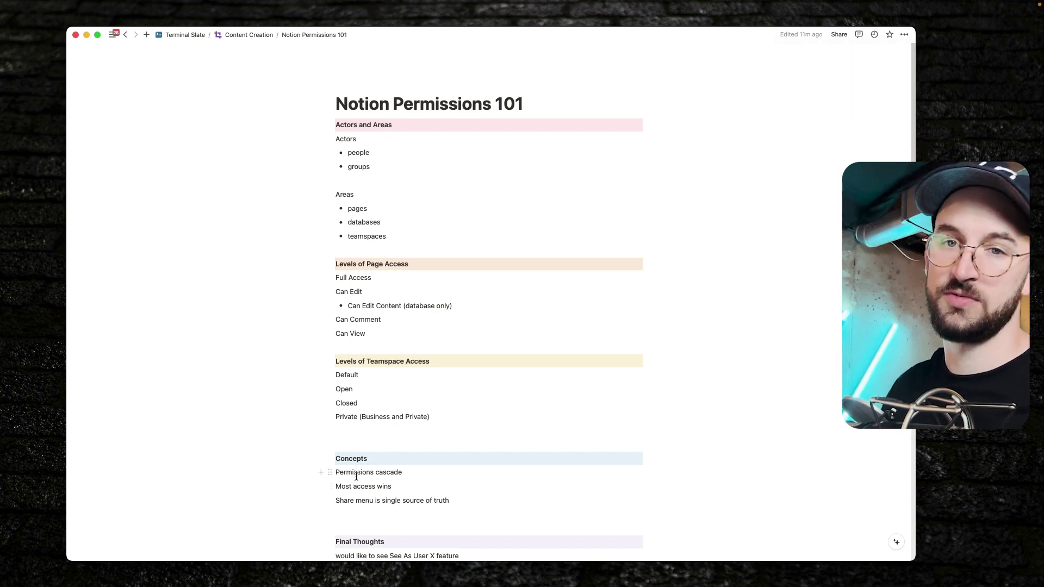
left_click_drag(354, 472, 443, 471)
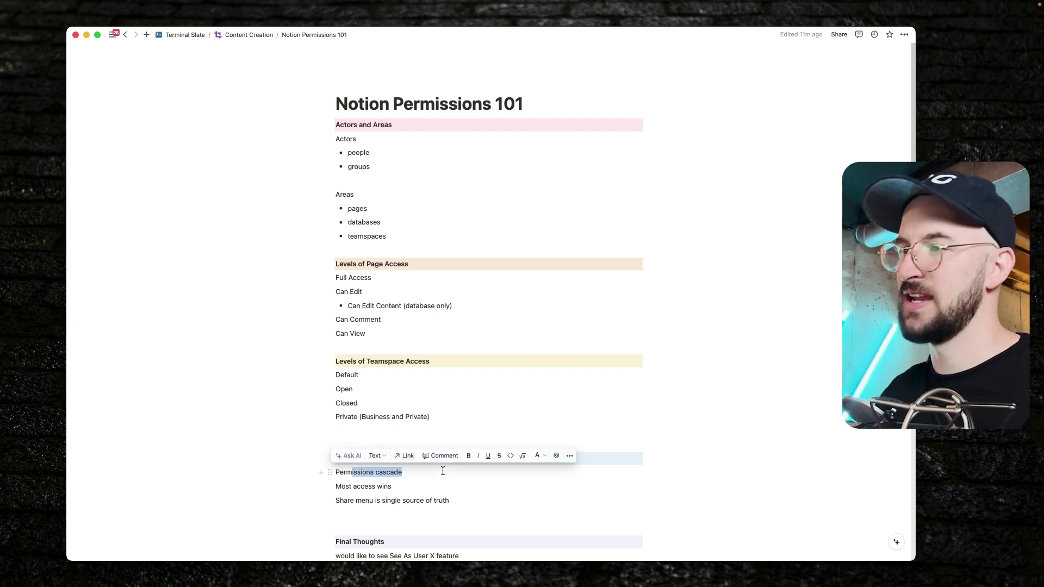
left_click(356, 201)
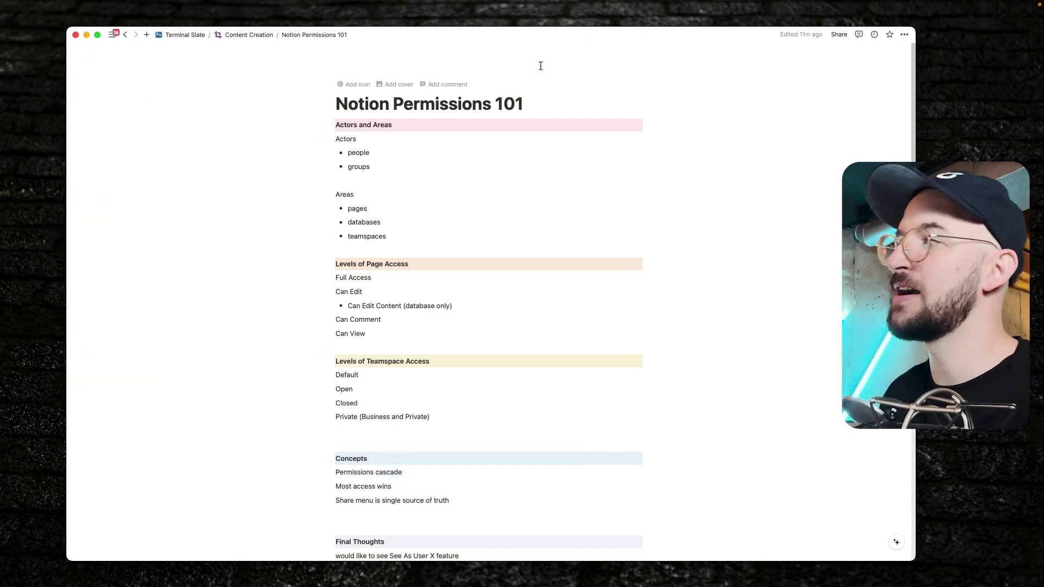
Search the Notion Permissions 101 page's share invite for a workspace member by first name and check the page's sharing options
left_click(838, 35)
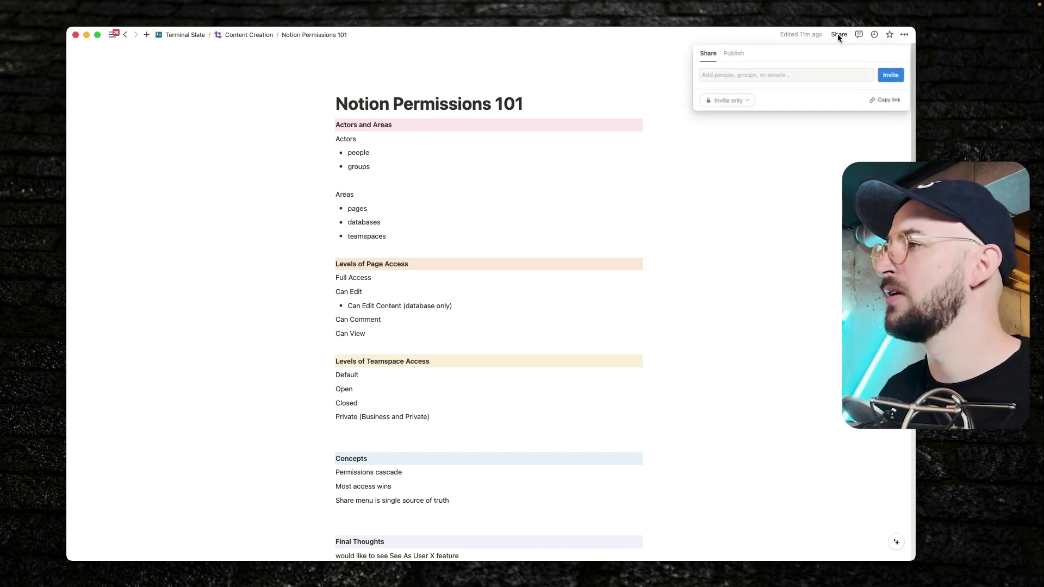
left_click(712, 72)
type("bryan")
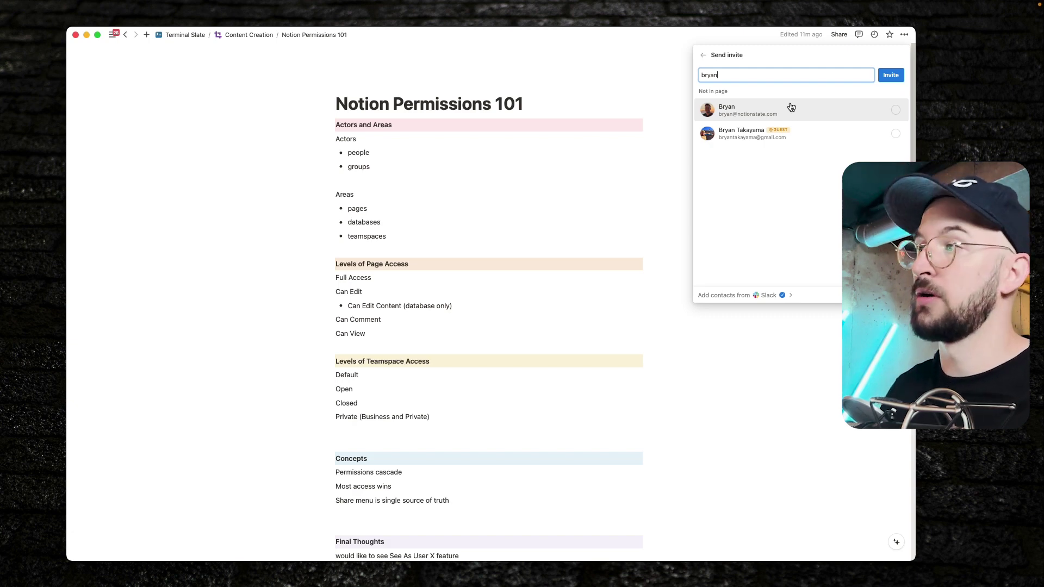
left_click(610, 105)
left_click(502, 104)
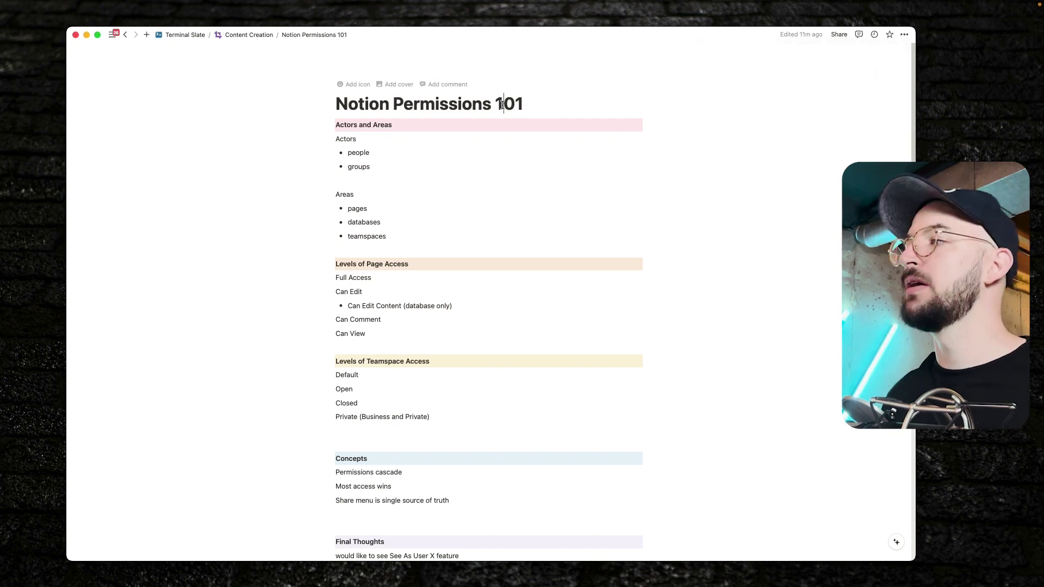
left_click(840, 35)
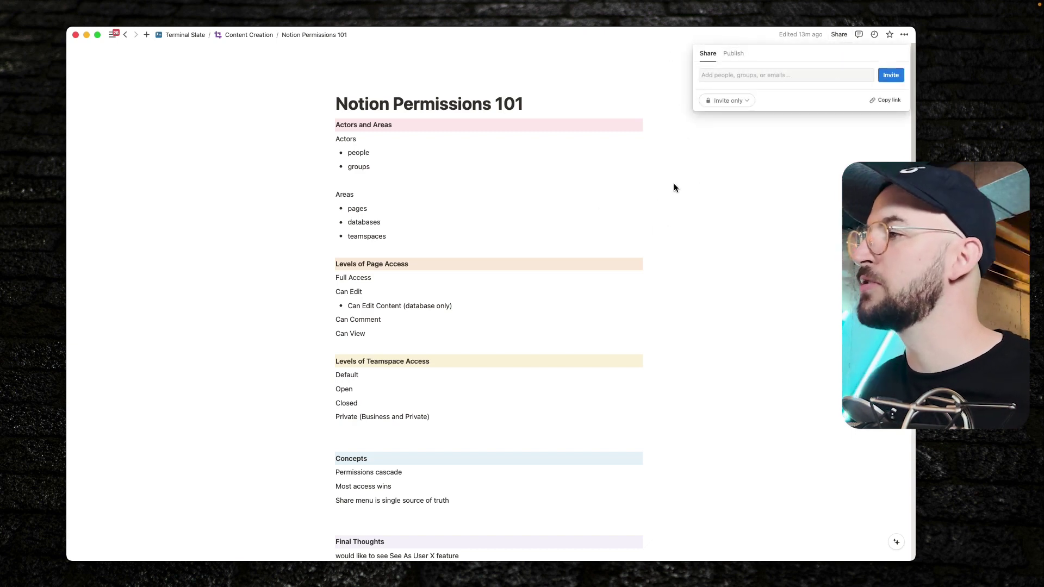
left_click(673, 150)
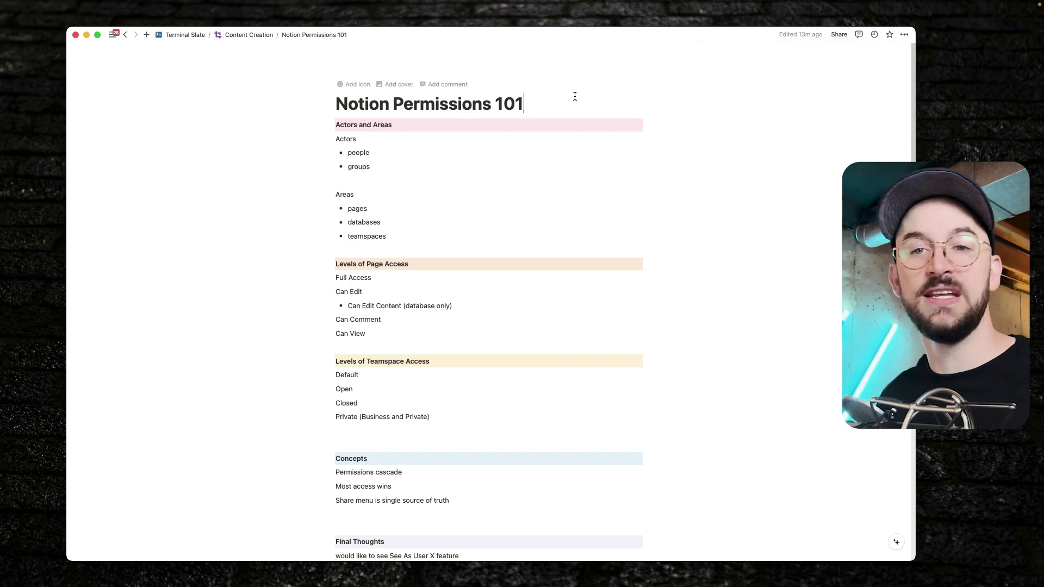
Create a workspace group named "New Group" in the workspace's member settings
left_click(89, 117)
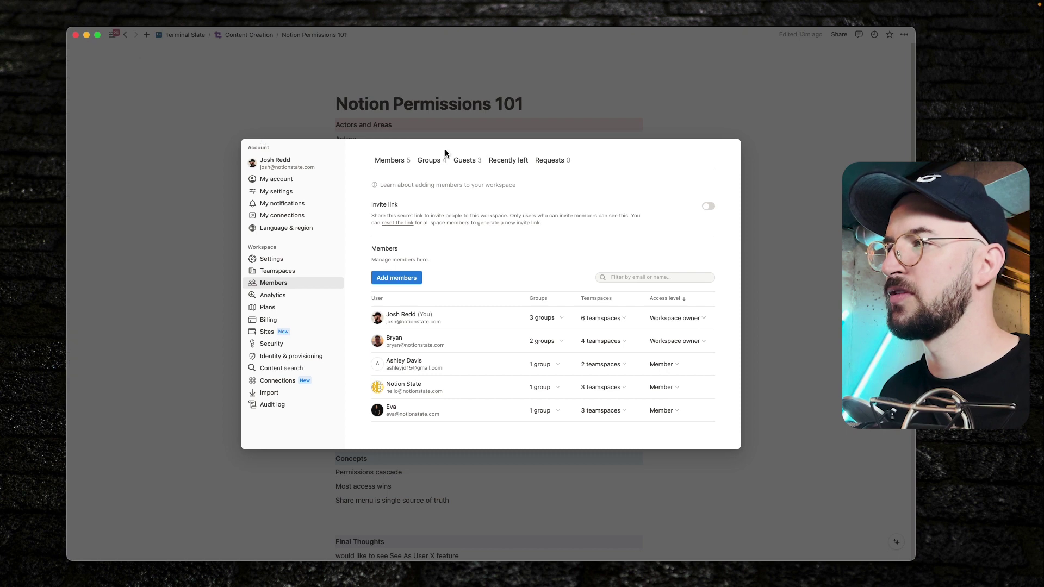
left_click(433, 164)
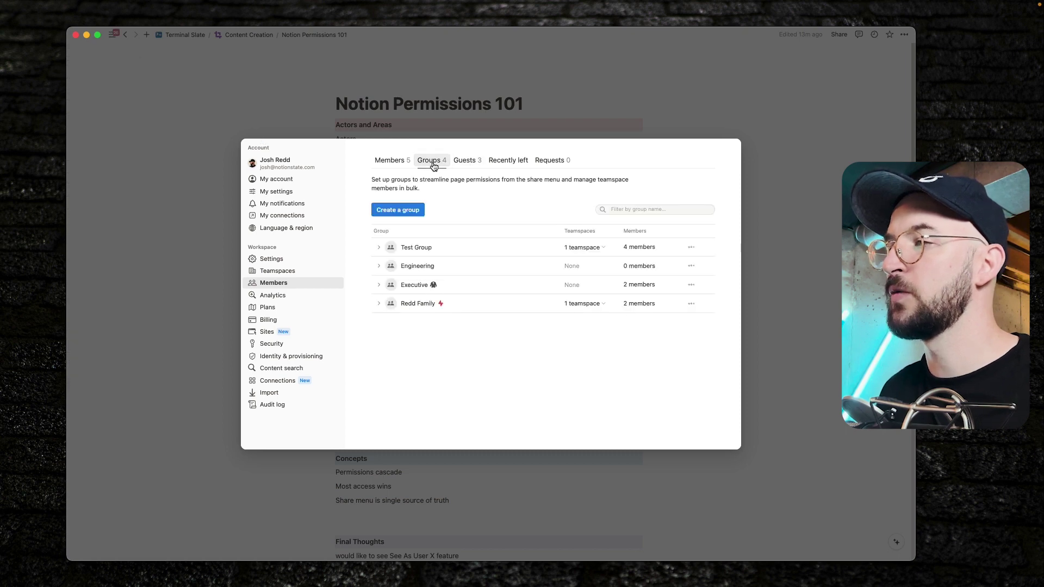
left_click(418, 214)
type("New Groyuup")
key("Return")
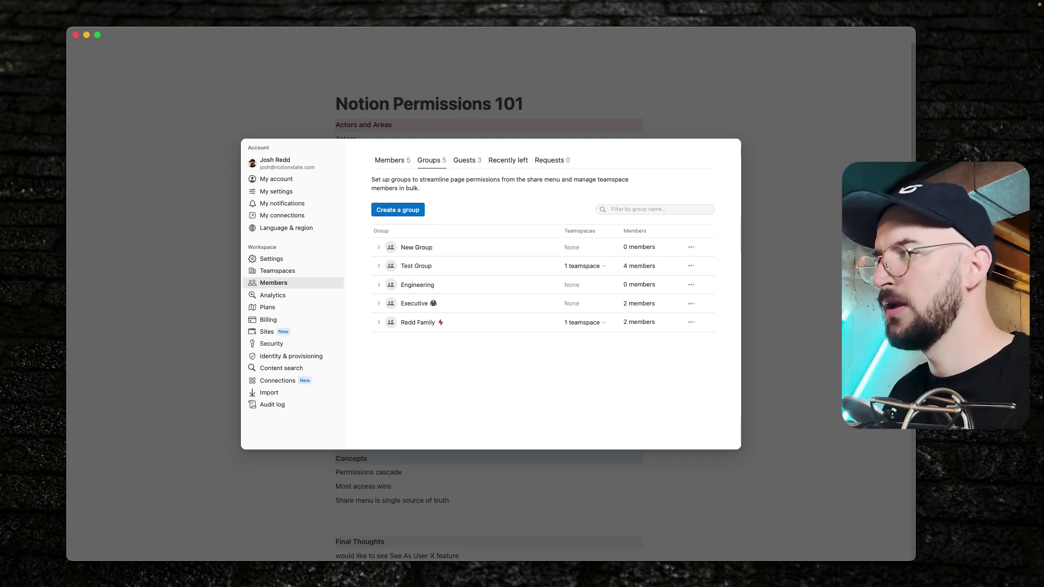
Add four workspace members to New Group, including both workspace owners, leaving out only one person
left_click(380, 247)
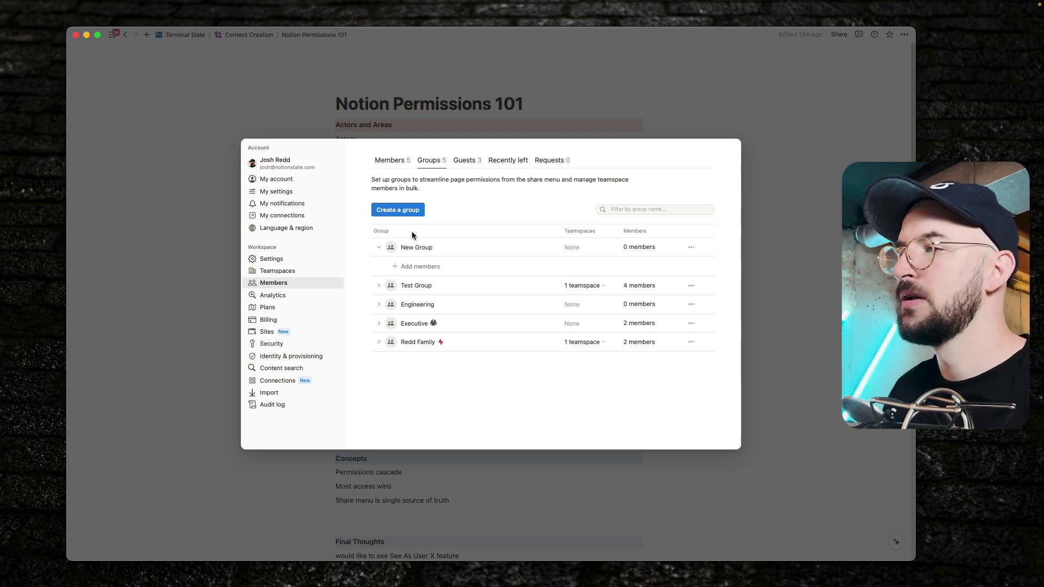
left_click(427, 268)
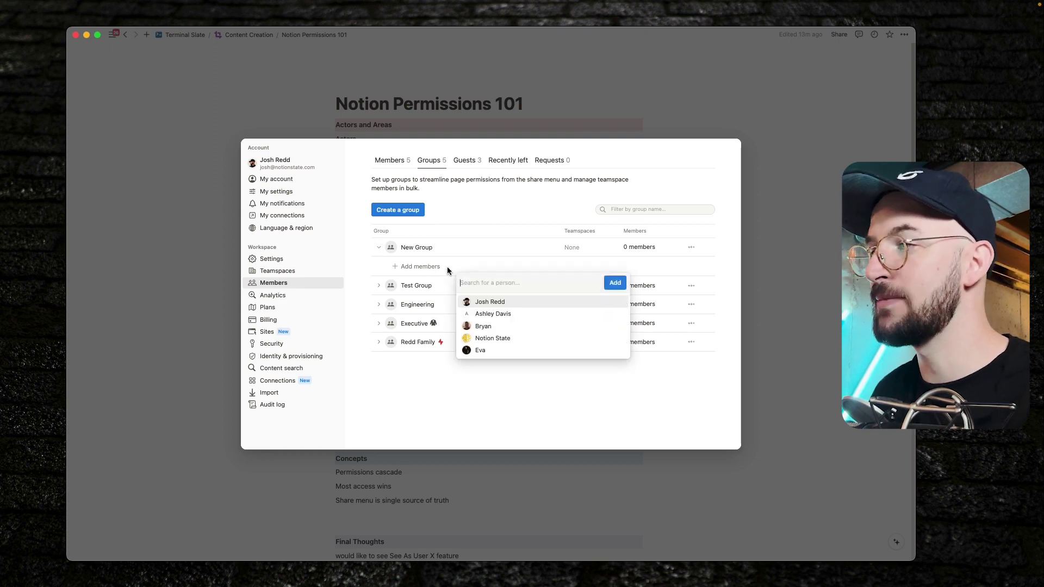
left_click(483, 326)
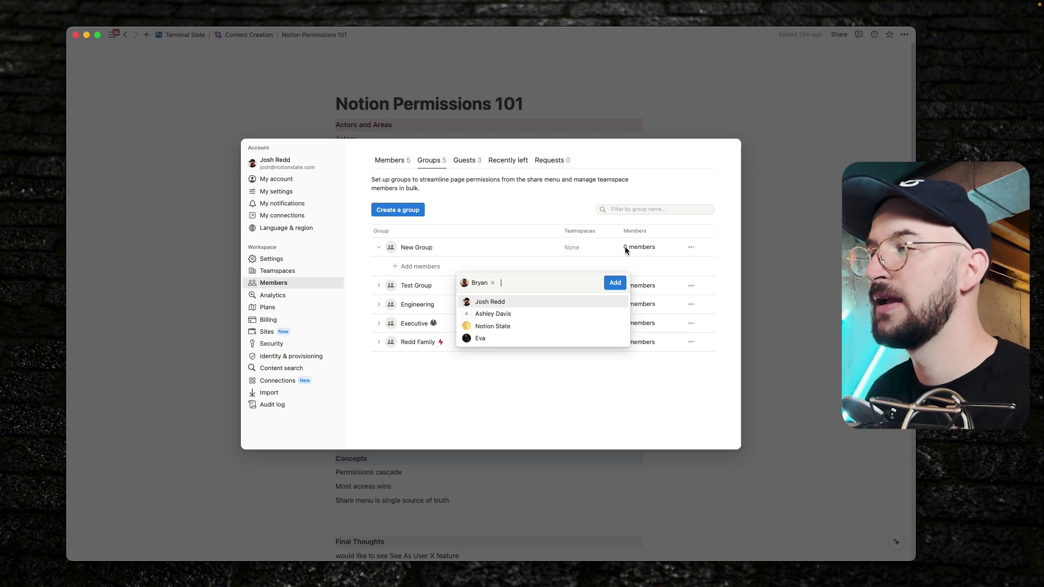
left_click(494, 326)
left_click(492, 329)
left_click(495, 313)
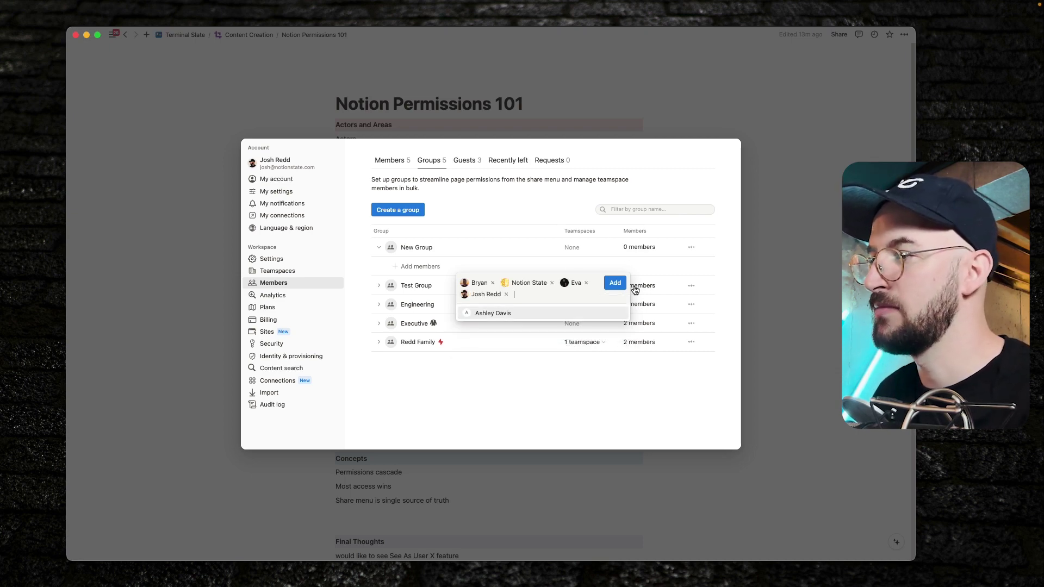
left_click(613, 283)
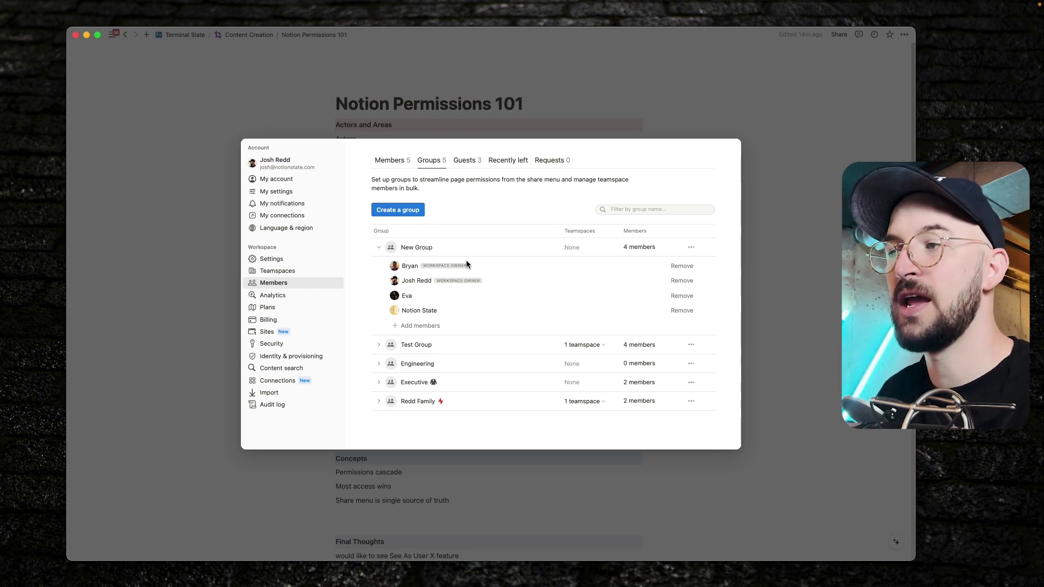
Share the Notion Permissions 101 page with New Group at the "Can comment" access level
left_click(502, 111)
left_click(839, 35)
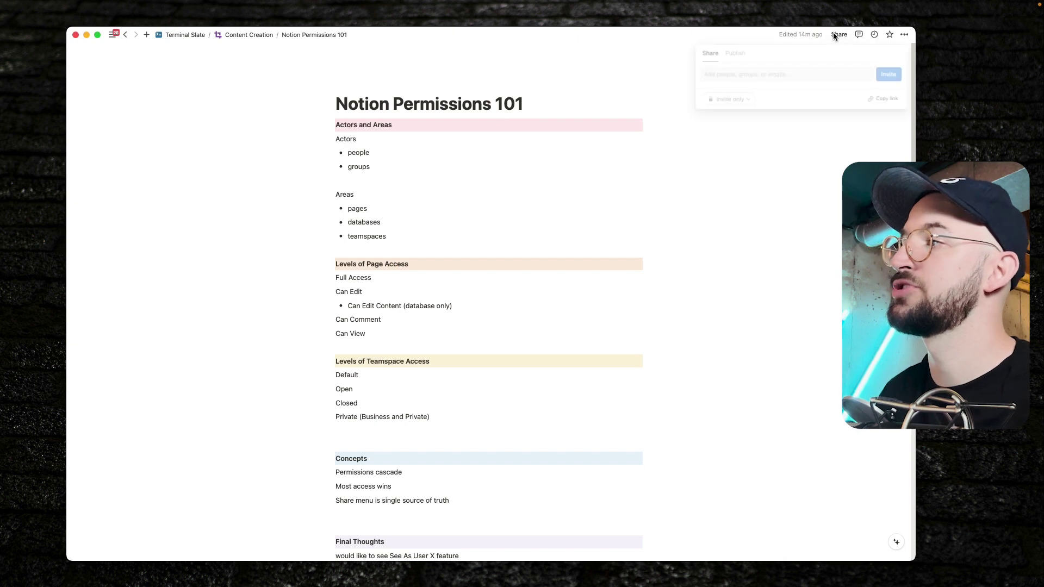
left_click(770, 72)
type("new gr")
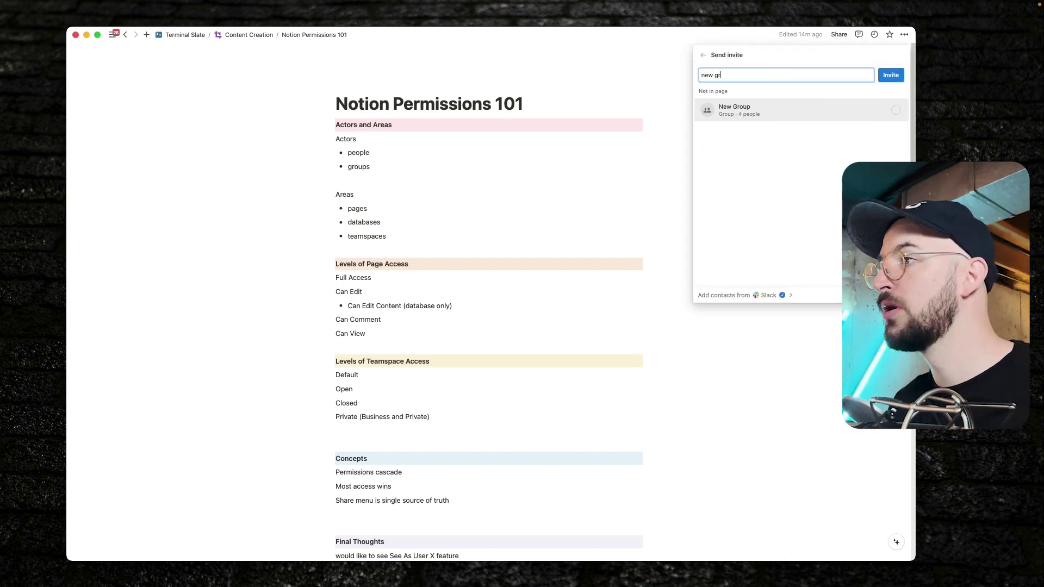
left_click(822, 110)
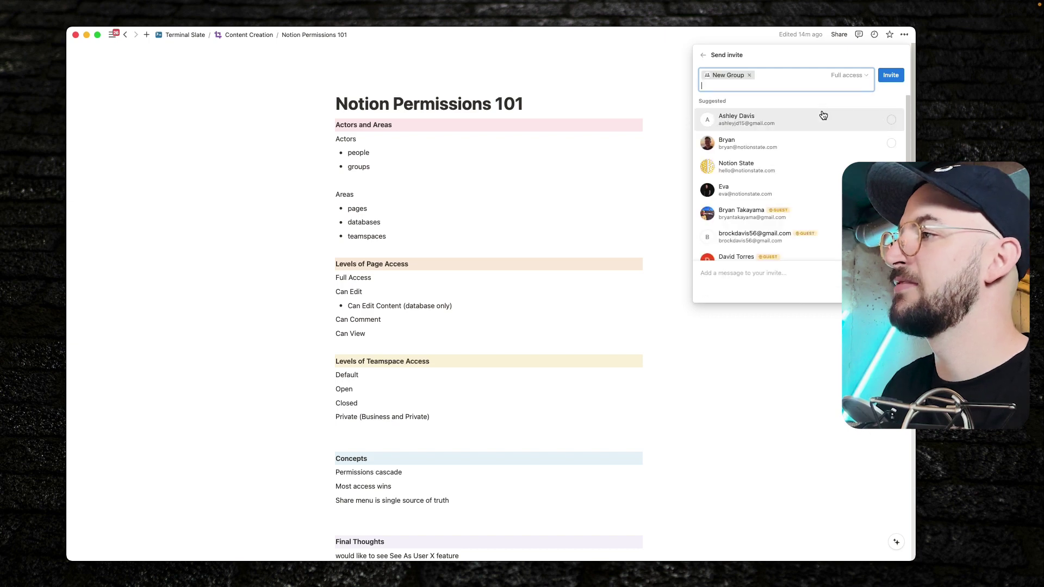
left_click(856, 75)
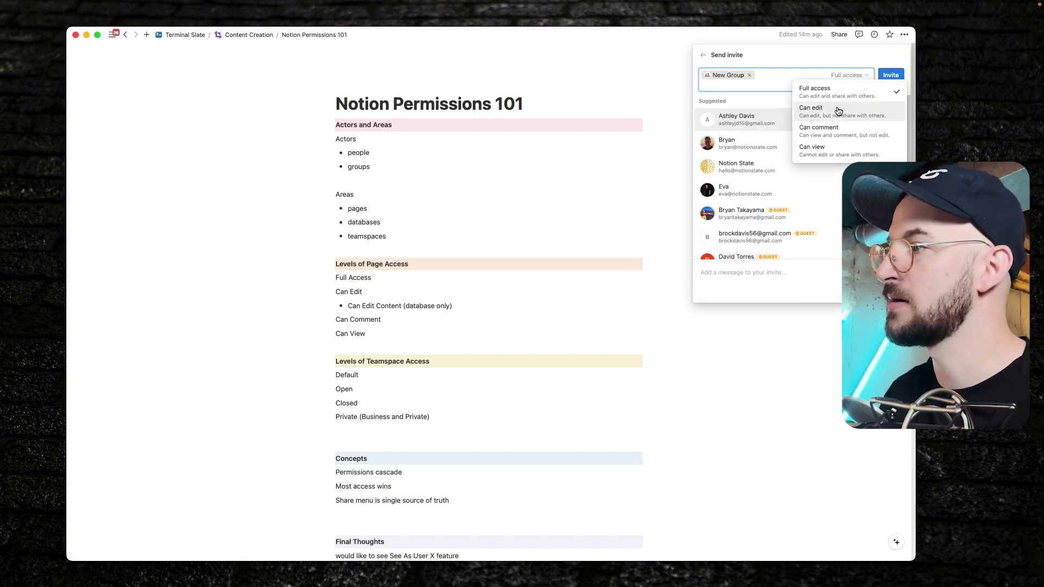
left_click(837, 141)
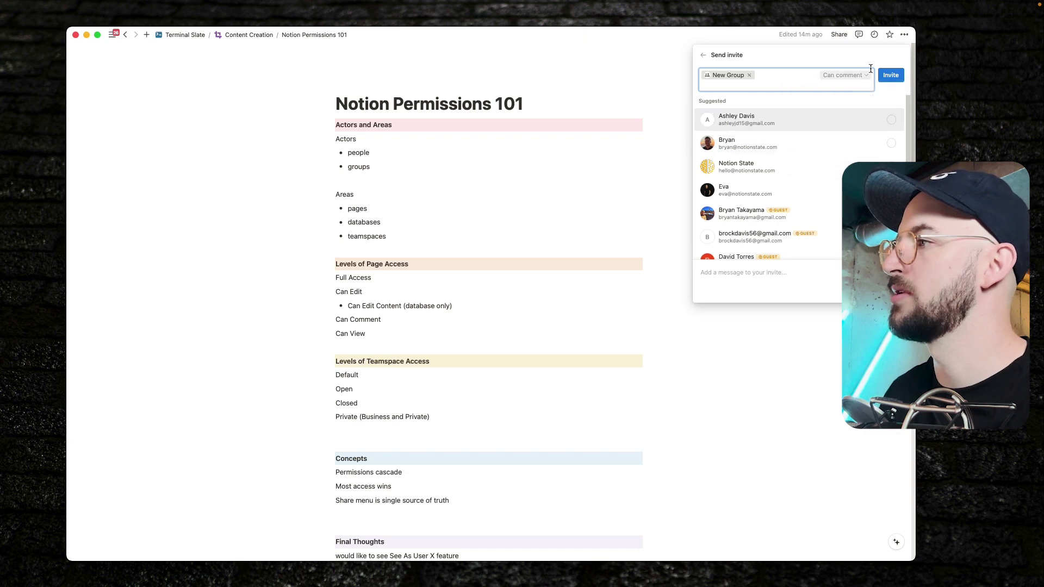
left_click(891, 75)
mouse_move(752, 151)
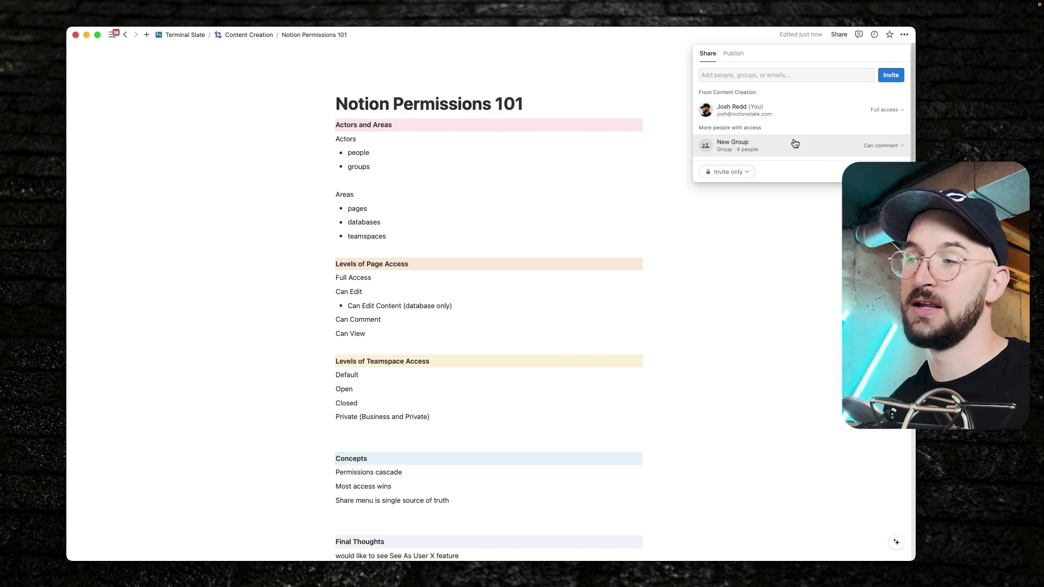
left_click(498, 106)
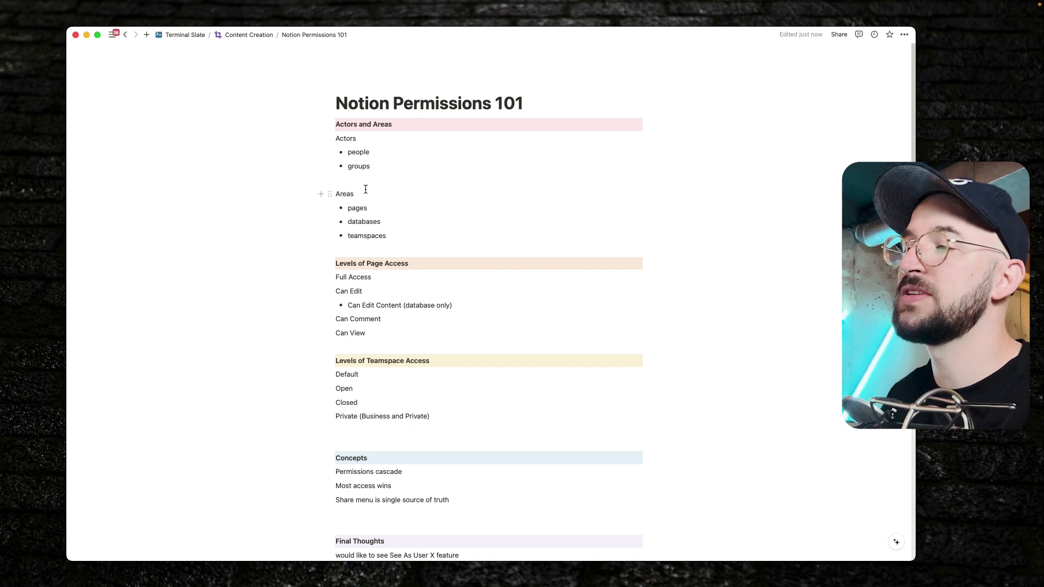
Look over the pages and databases items under Areas and the "Can Edit Content (database only)" line under Levels of Page Access
left_click_drag(353, 209, 370, 222)
left_click(404, 236)
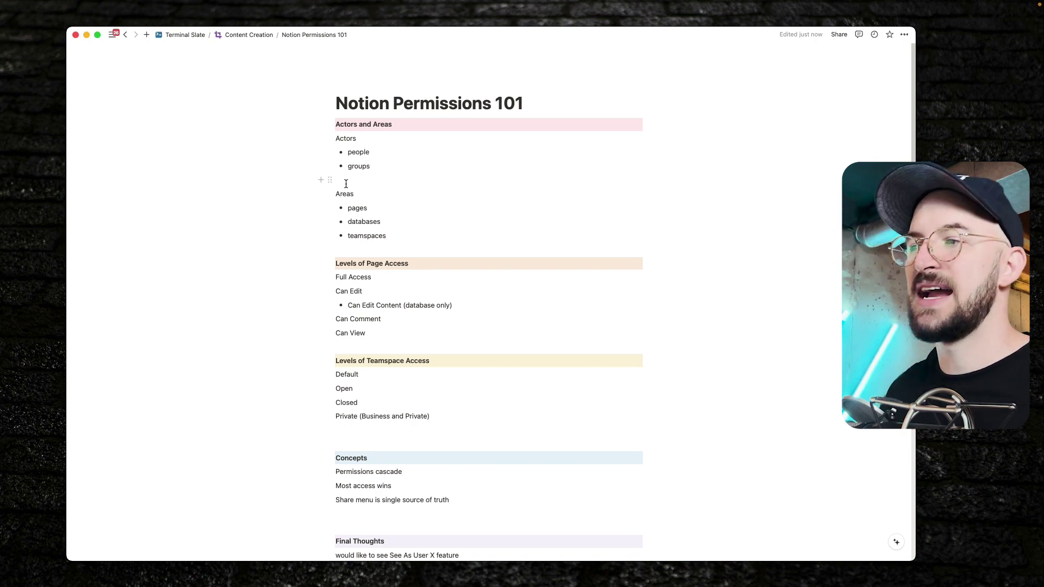
left_click_drag(347, 306, 457, 305)
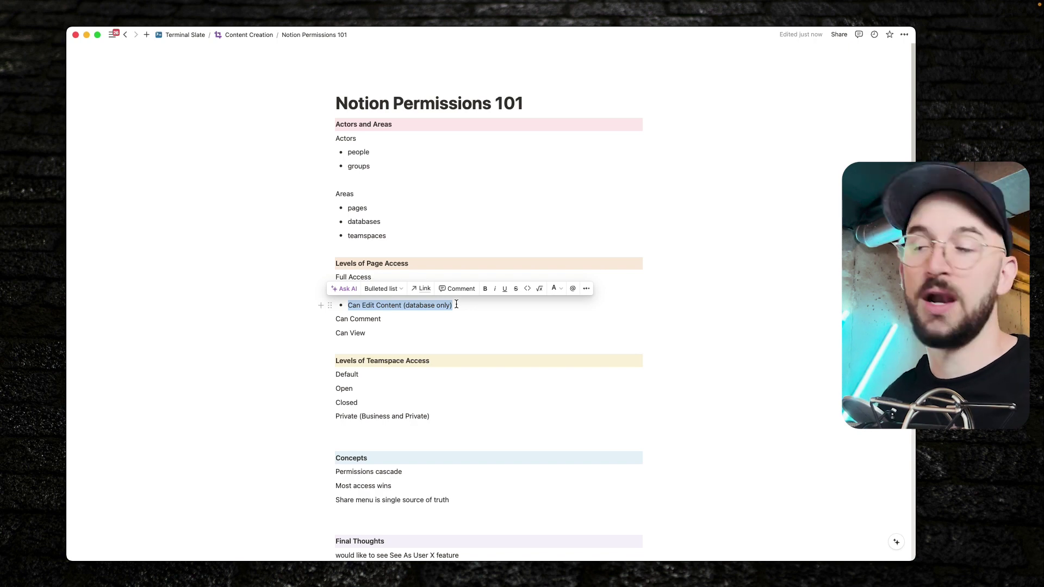
left_click(378, 304)
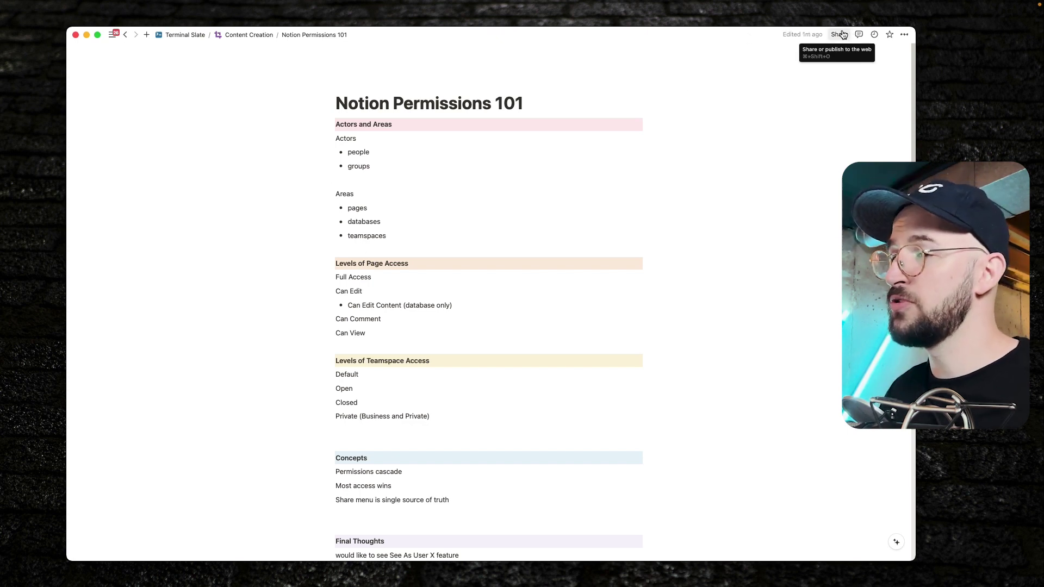
Add New Group to the Lunar Team teamspace through its member settings
mouse_move(81, 360)
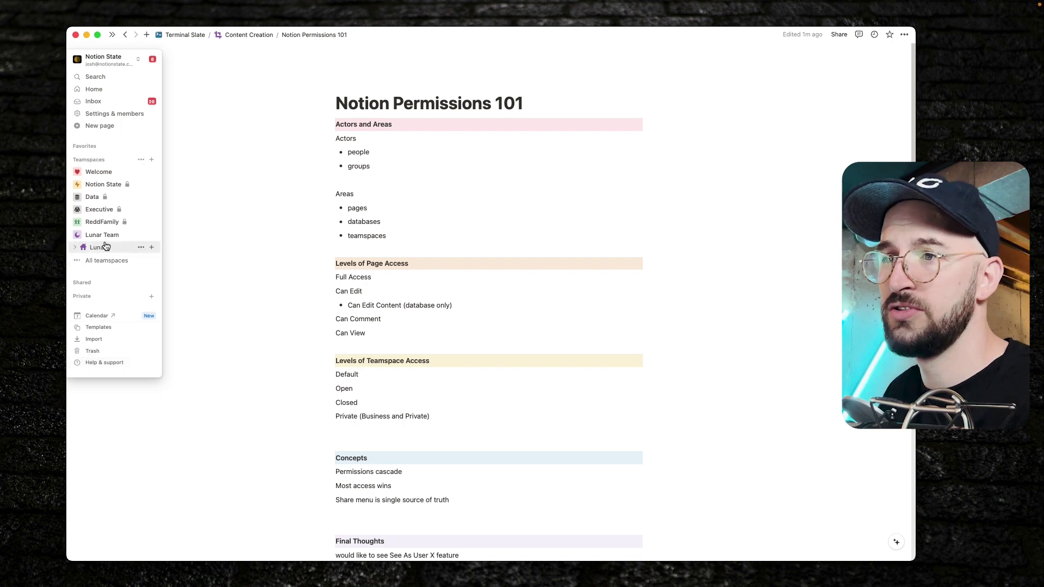
left_click(141, 235)
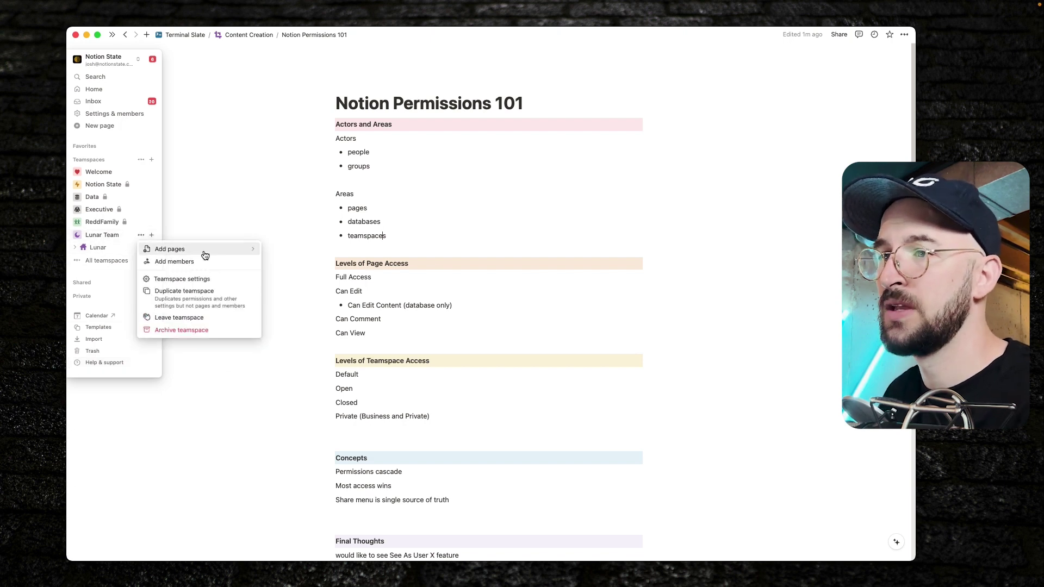
left_click(191, 280)
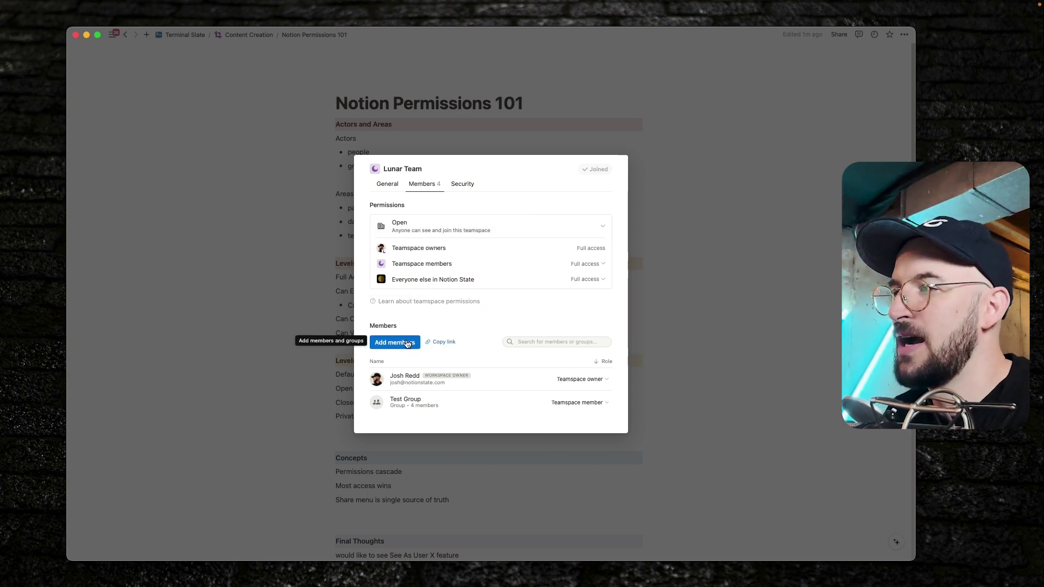
left_click(542, 341)
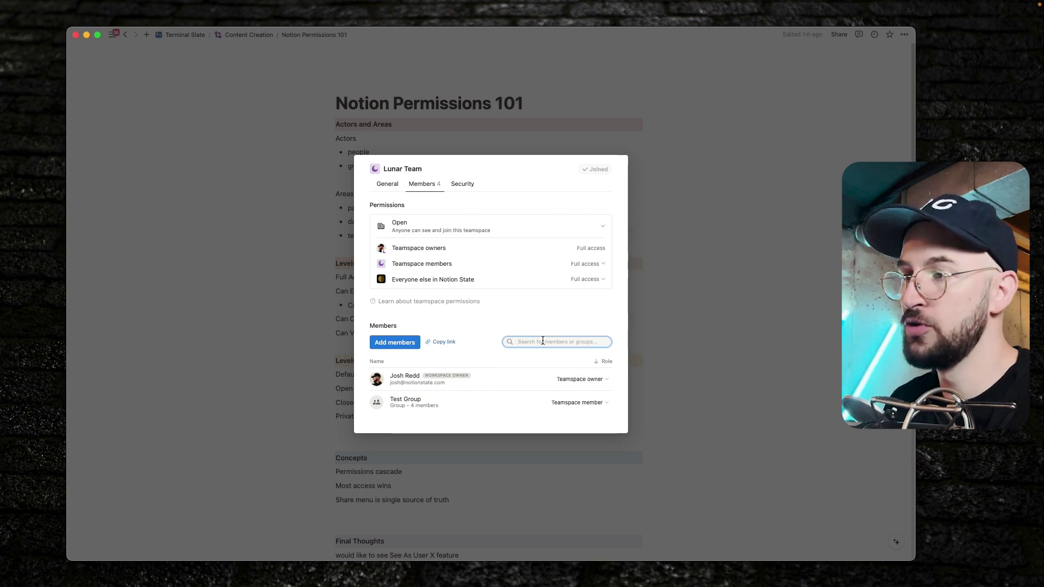
type("new")
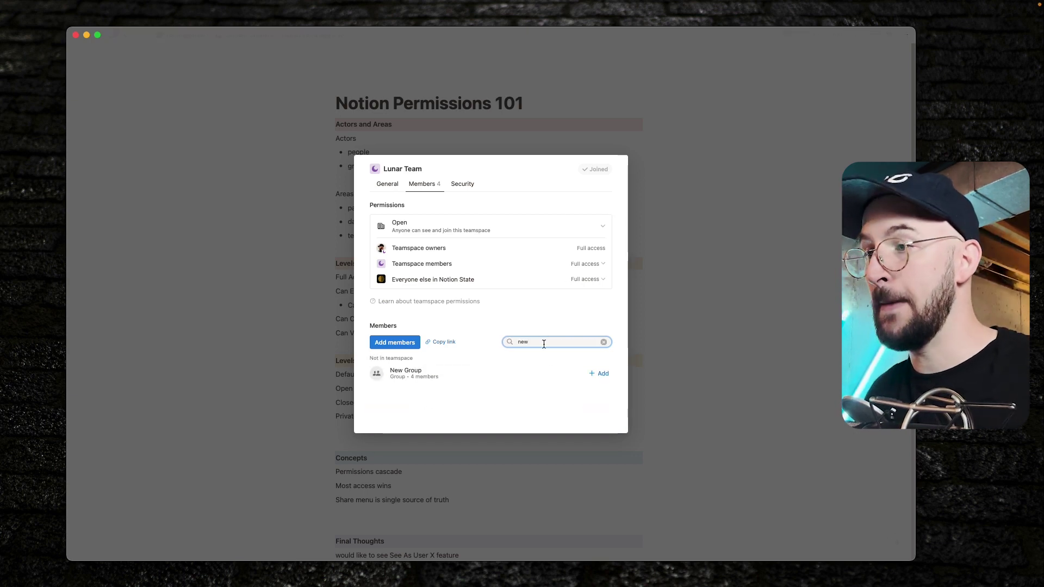
left_click(601, 373)
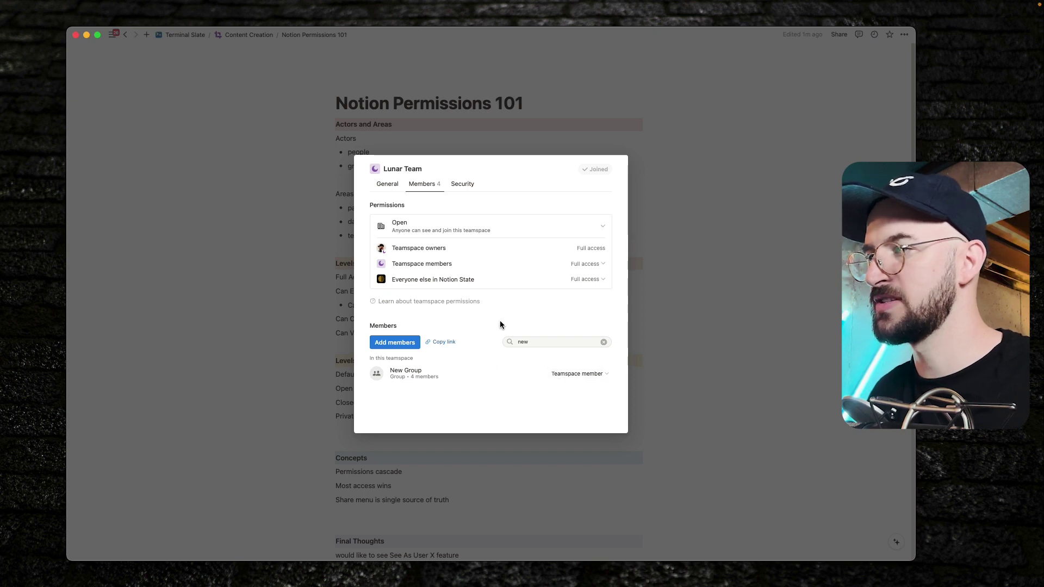
left_click(604, 342)
Review the people in New Group and the access level options for Lunar Team's teamspace members
scroll(489, 381, "down", 1)
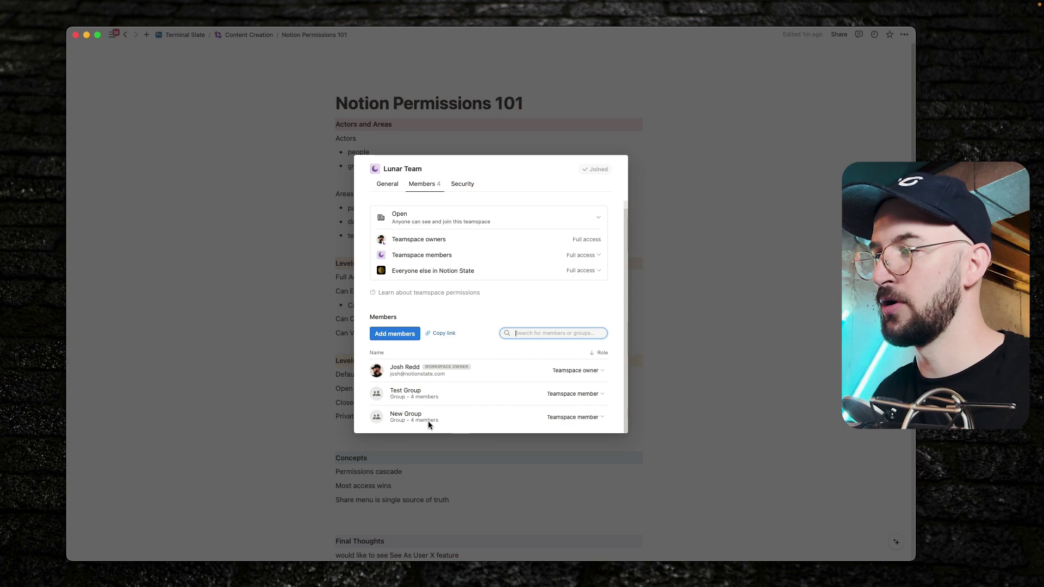
mouse_move(414, 419)
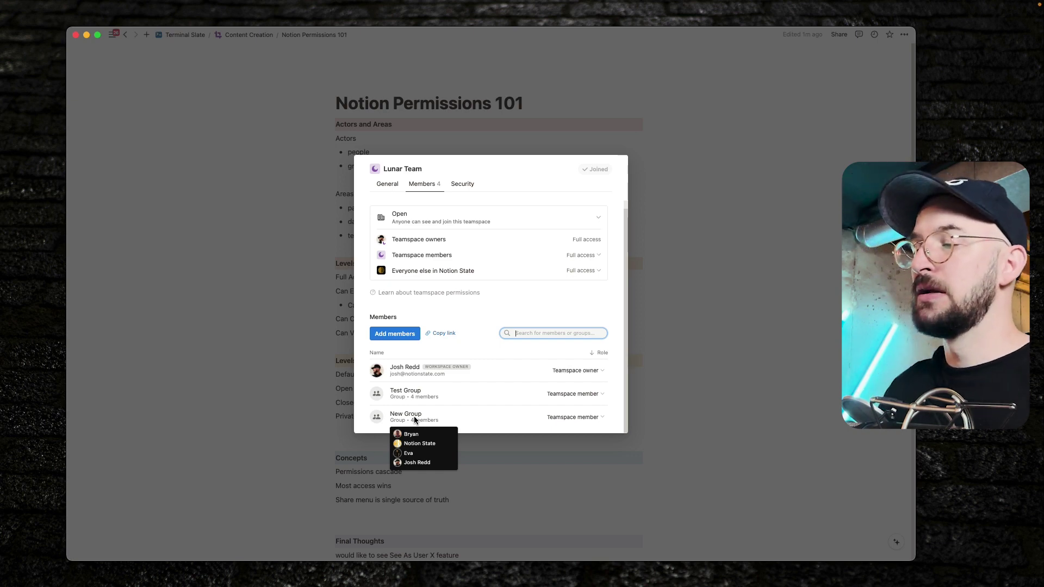
scroll(473, 307, "up", 1)
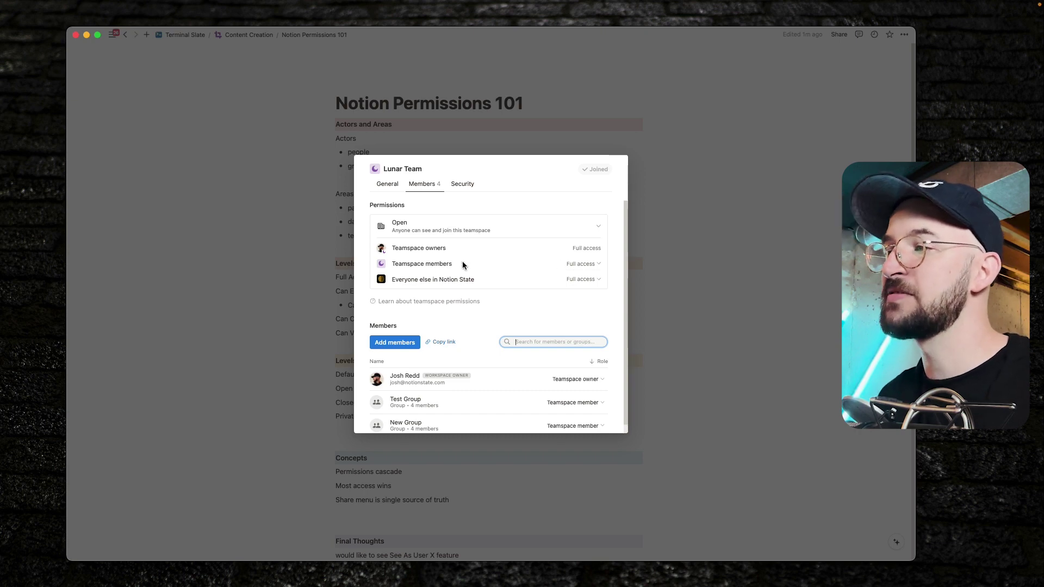
left_click(591, 264)
key("Escape")
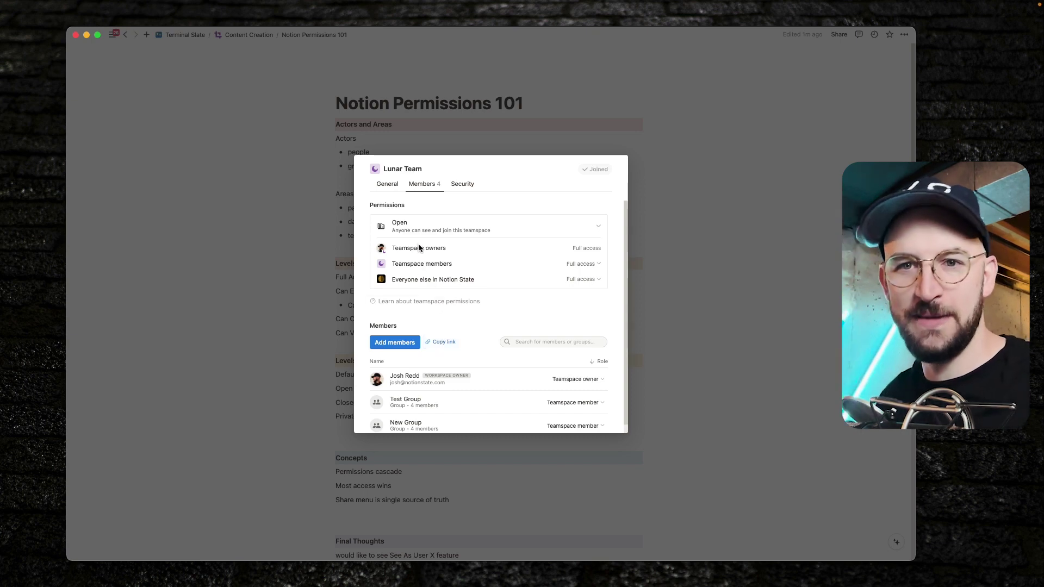
Review New Group's custom permission options among the Lunar Team members, then close the teamspace settings
scroll(416, 248, "down", 1)
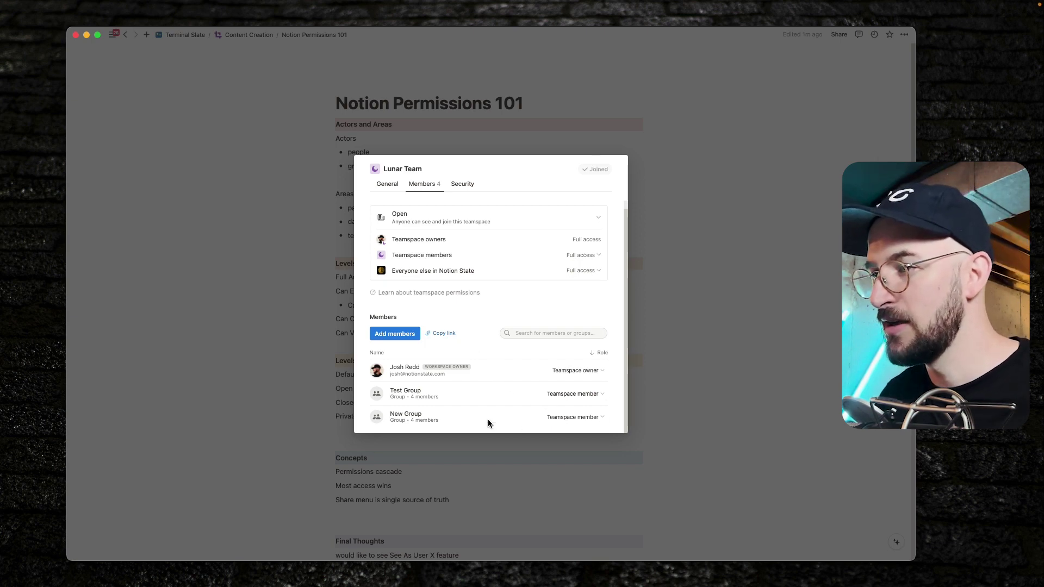
left_click(559, 417)
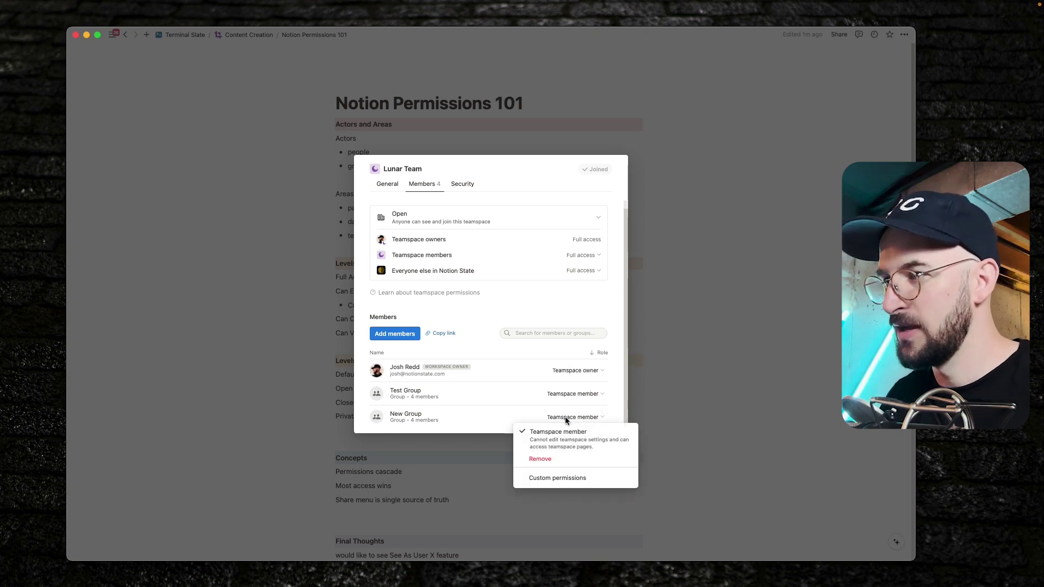
left_click(564, 478)
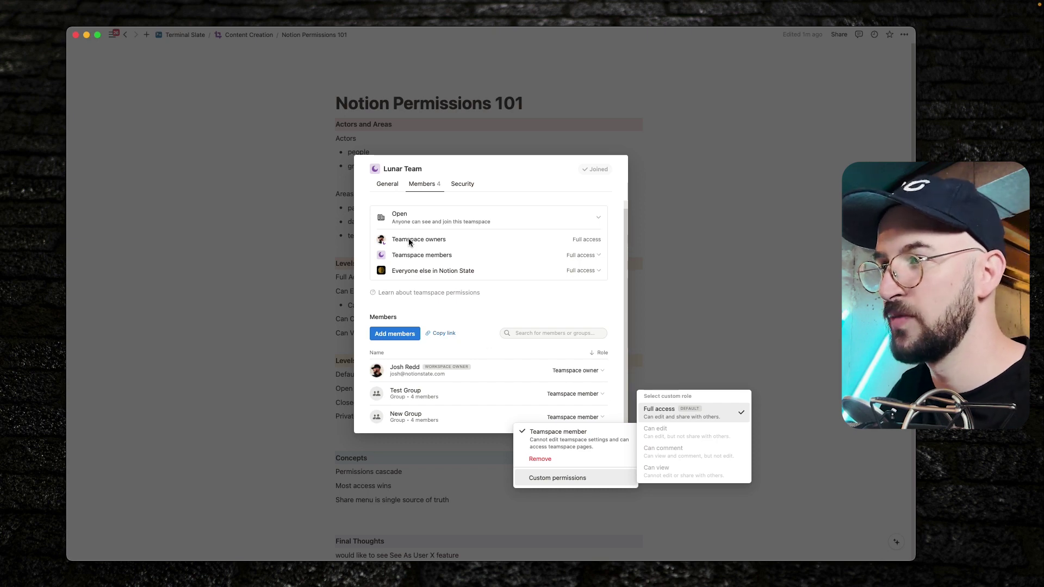
left_click(432, 222)
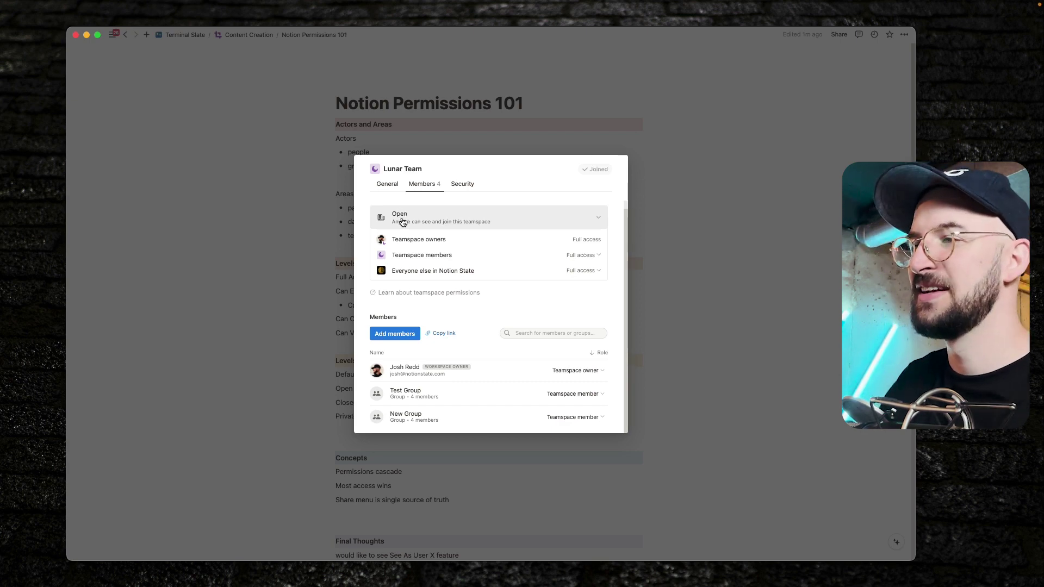
left_click(328, 238)
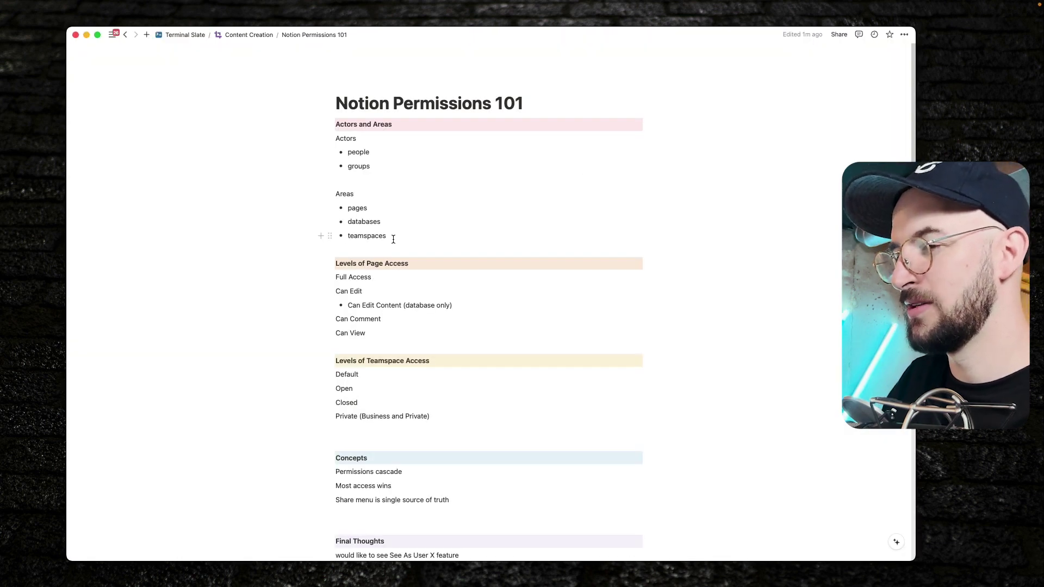
Look over the teamspace and page access levels listed in the notes and New Group's access options in the page's share settings
left_click_drag(341, 375, 379, 417)
left_click(356, 271)
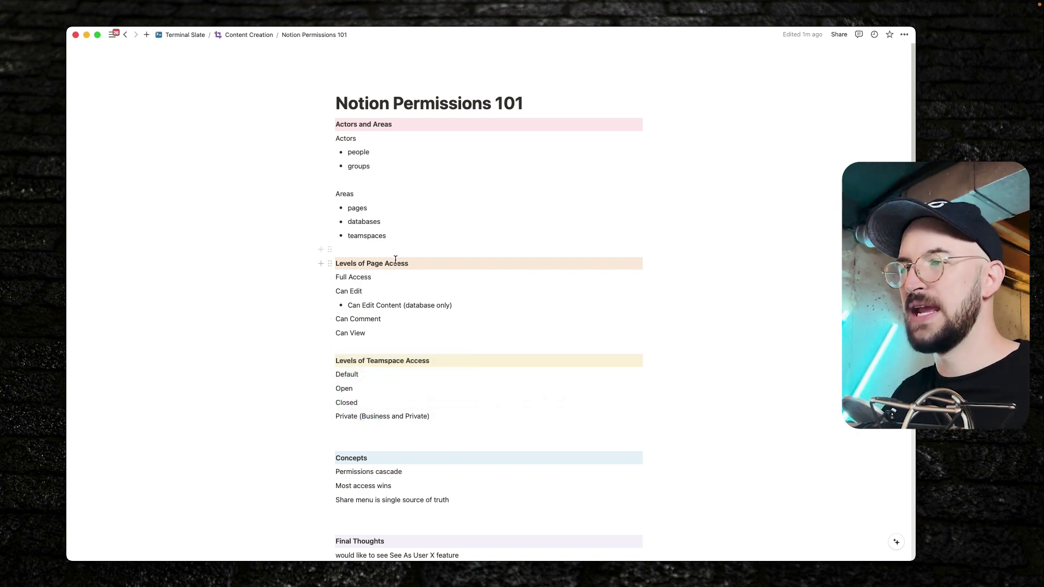
left_click_drag(357, 278, 372, 278)
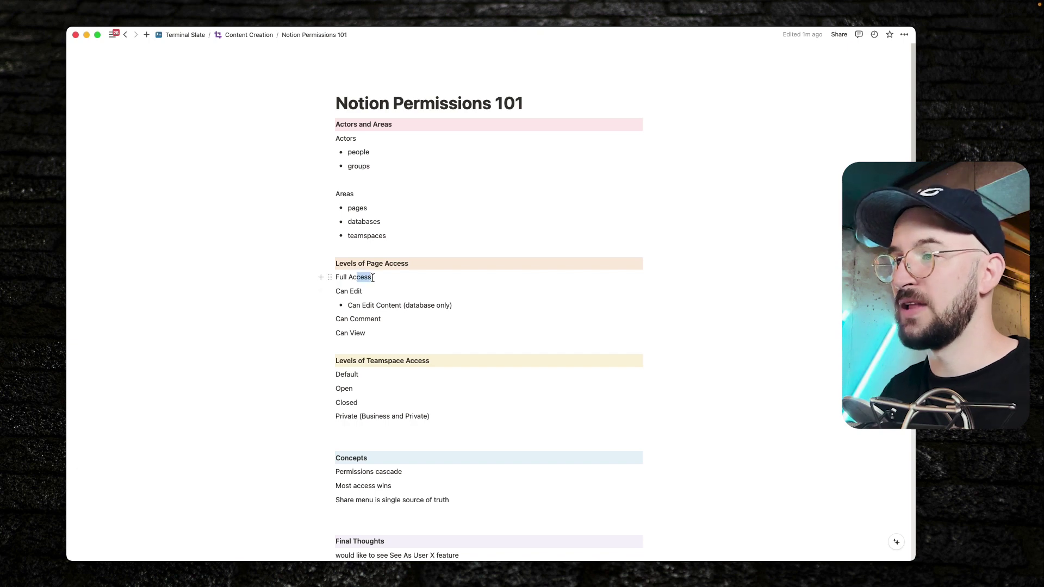
left_click(839, 34)
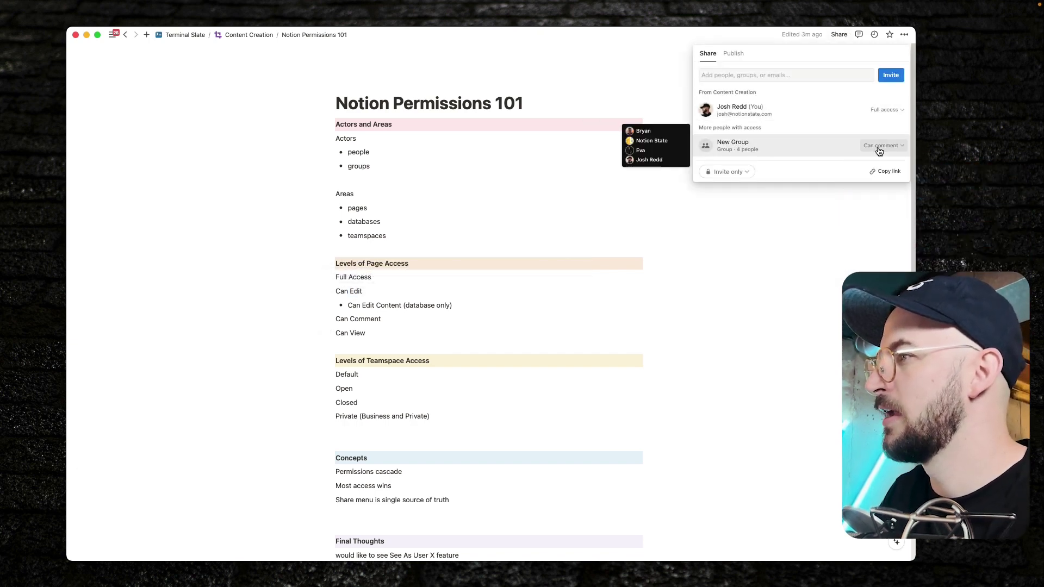
left_click(878, 146)
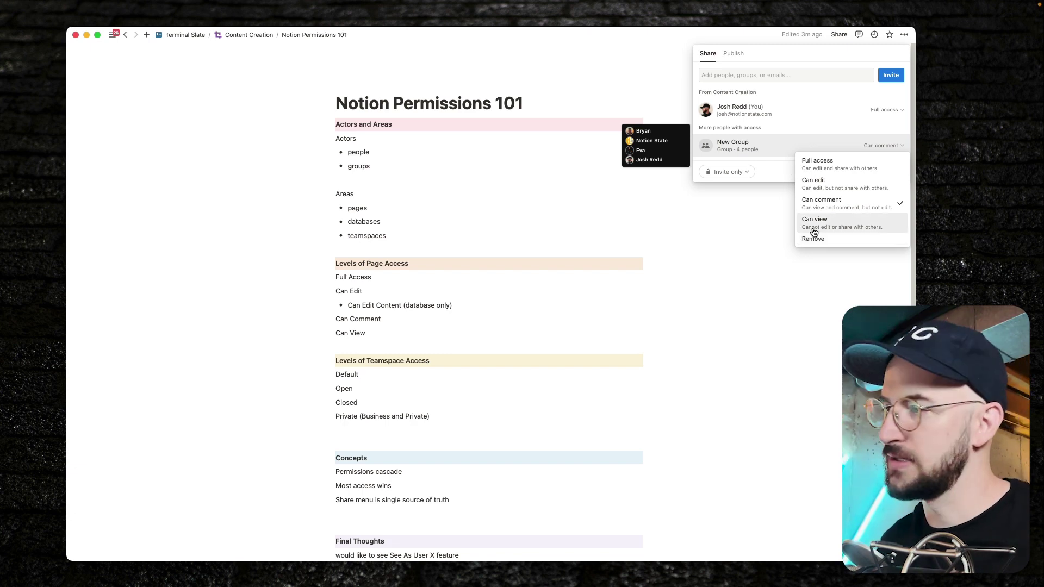
left_click(457, 235)
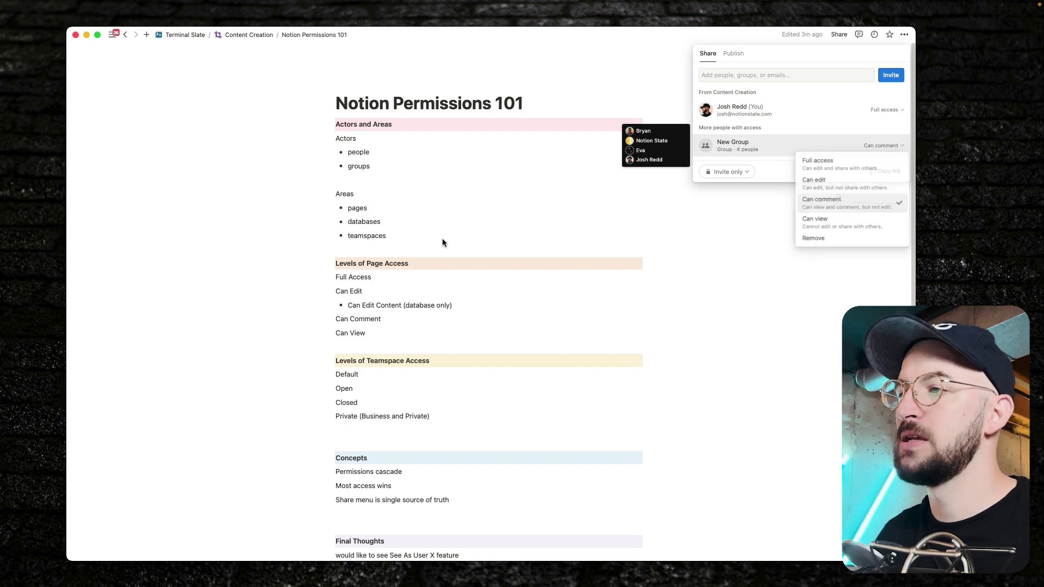
left_click(345, 237)
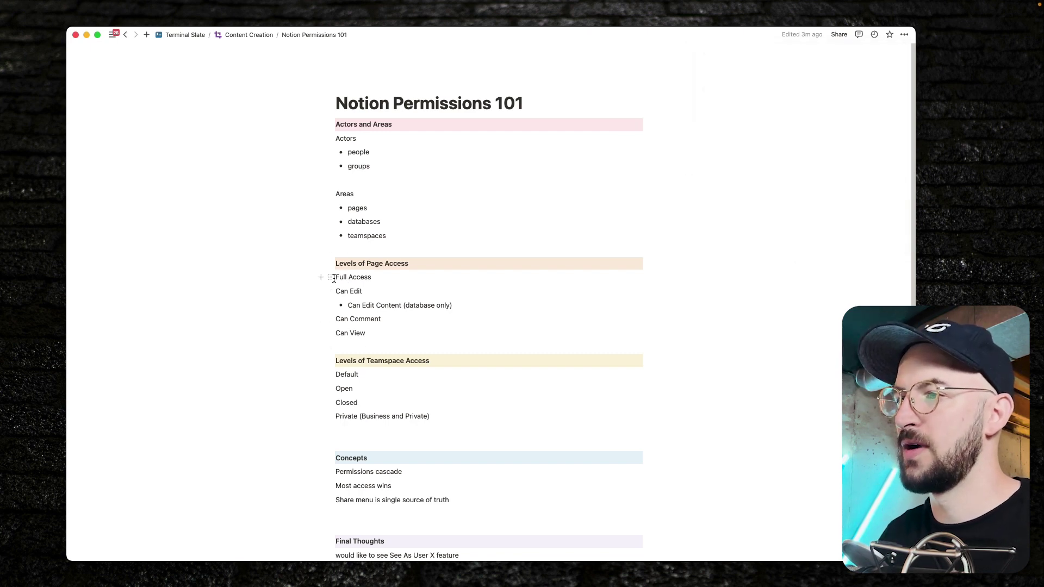
Comment "hello" on the Full Access text under Levels of Page Access
left_click_drag(334, 278, 372, 278)
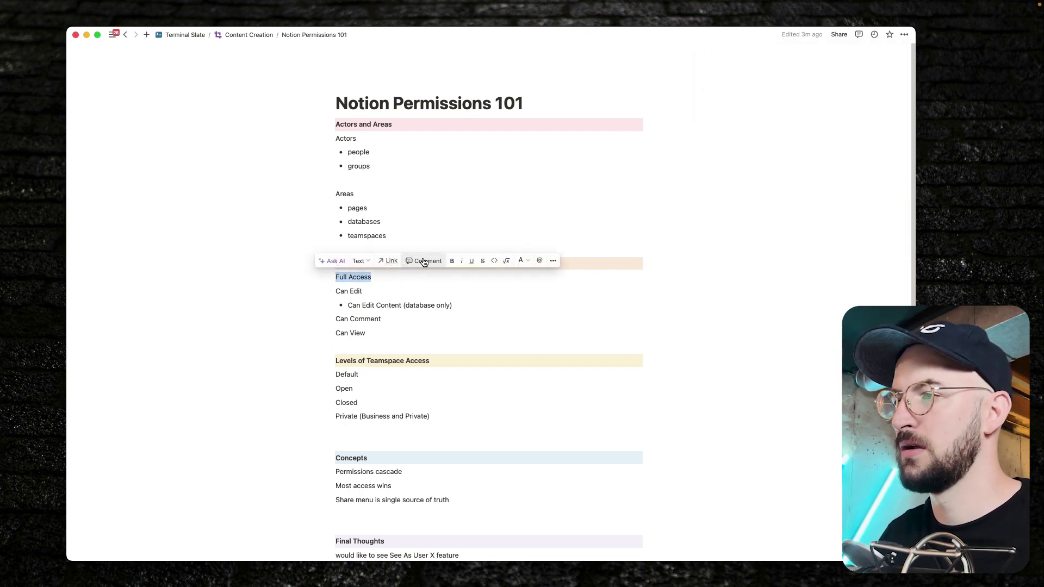
left_click(427, 261)
type("hello")
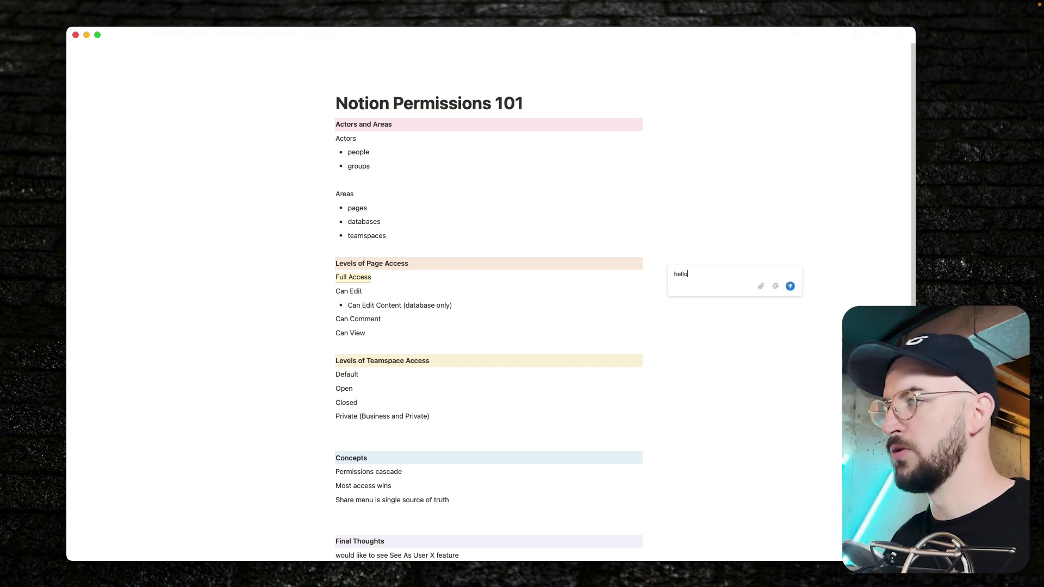
key("Return")
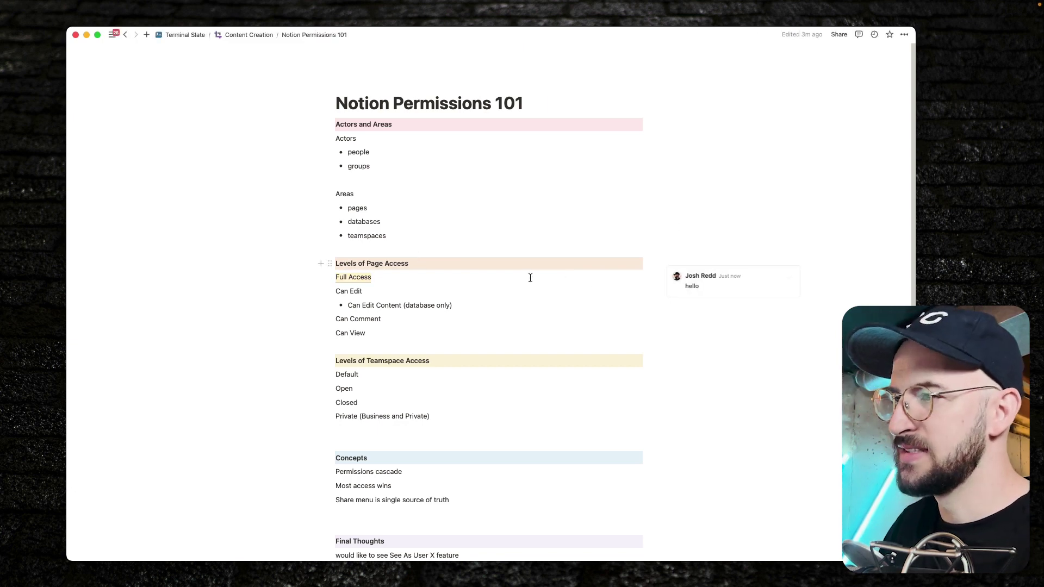
Compare New Group's access level options in the page's share settings with the Can View line in the notes
left_click(839, 35)
left_click(881, 145)
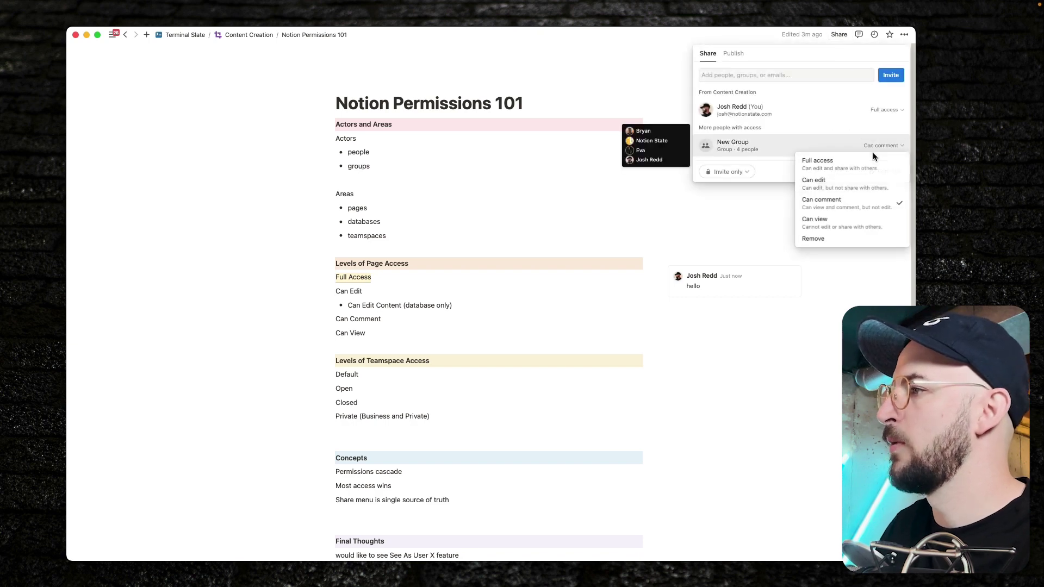
left_click(375, 333)
left_click(375, 333)
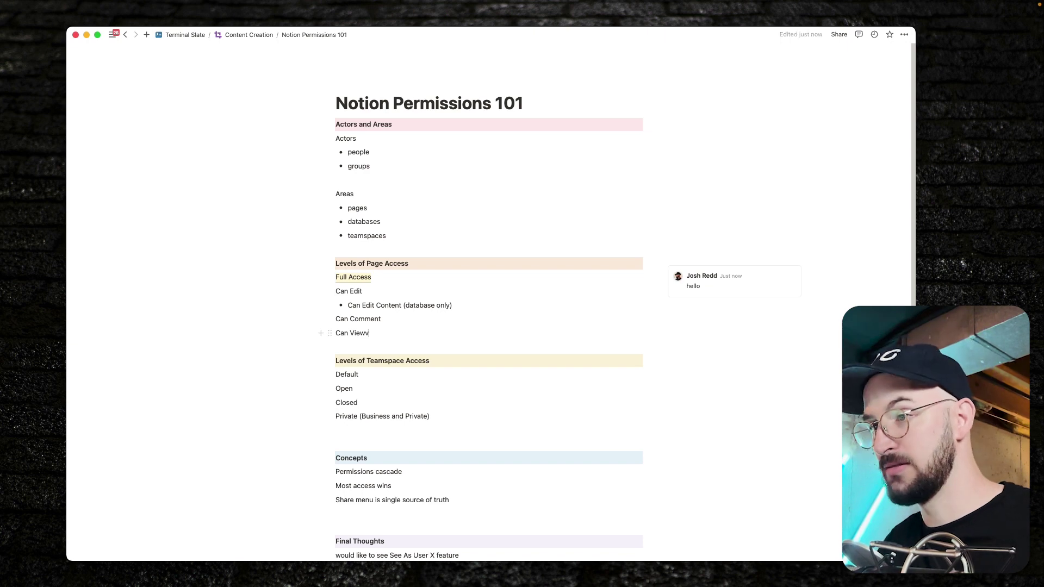
type("v")
key("BackSpace")
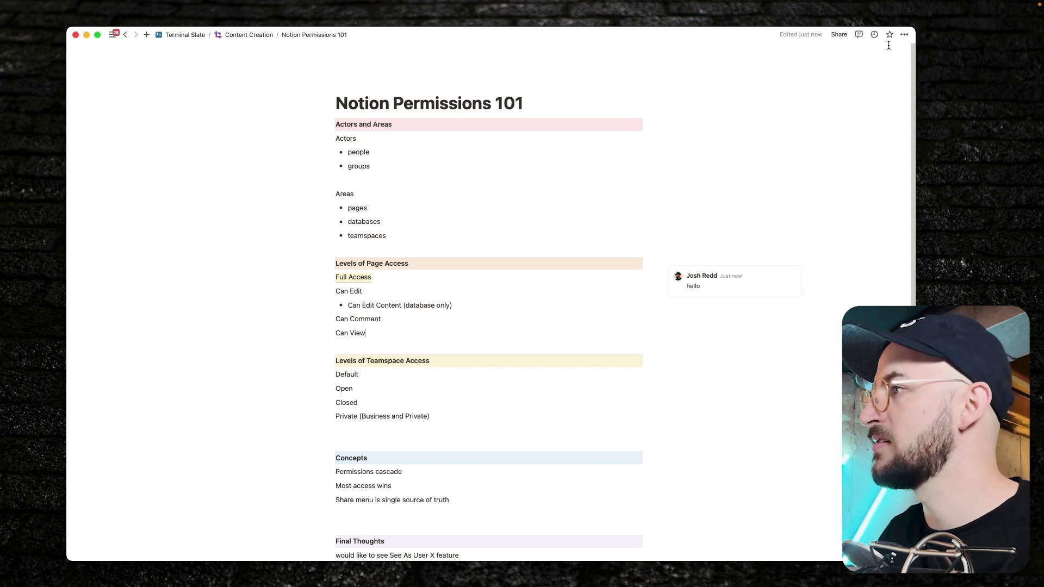
left_click(837, 35)
left_click(881, 145)
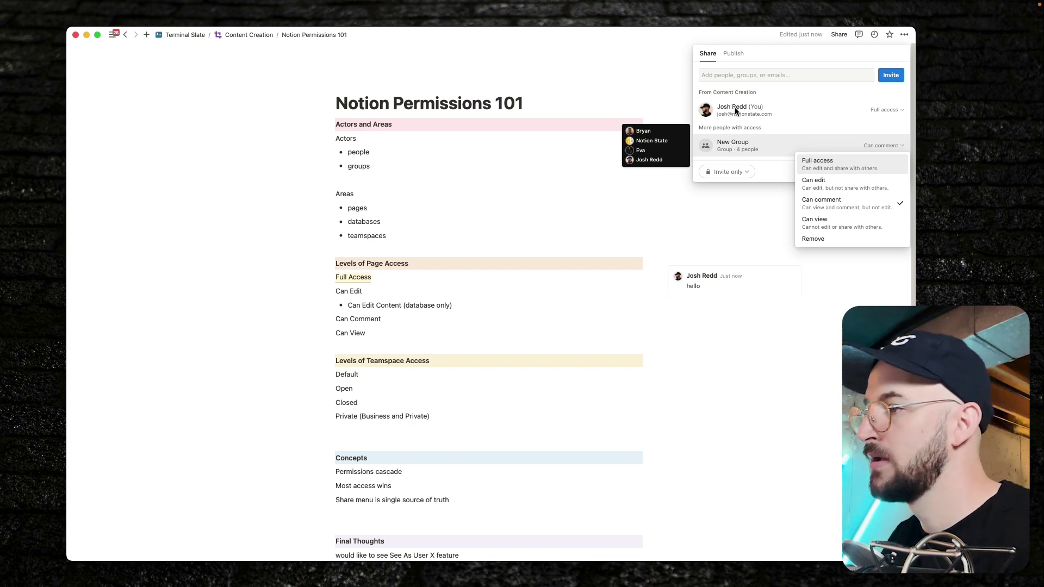
left_click(478, 119)
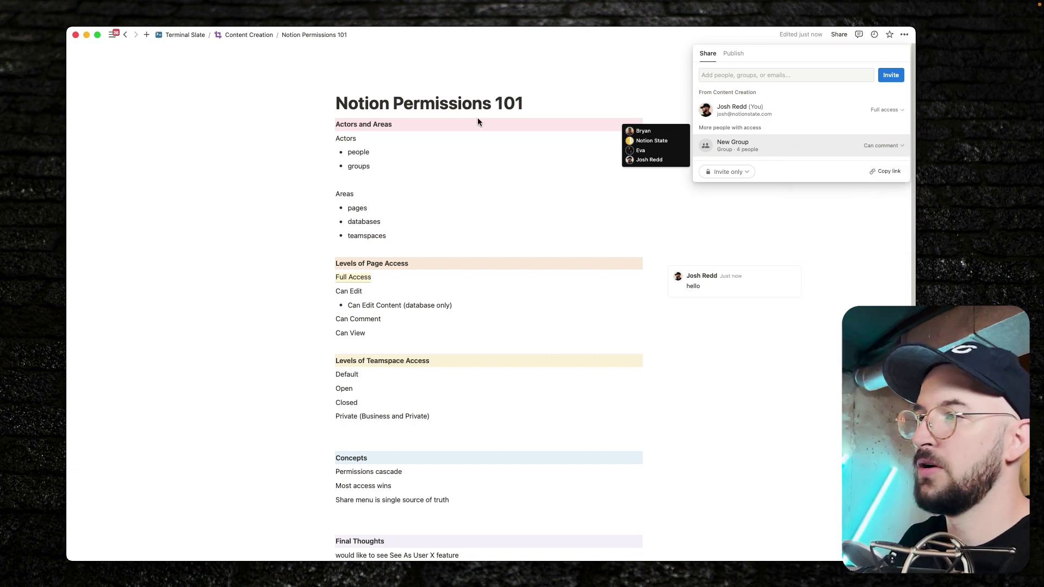
Add blank lines below Can View, insert a table view database there and open it
left_click(405, 303)
left_click_drag(349, 308, 467, 309)
left_click(368, 346)
key("Return")
key("Return")
key("Return")
key("Return")
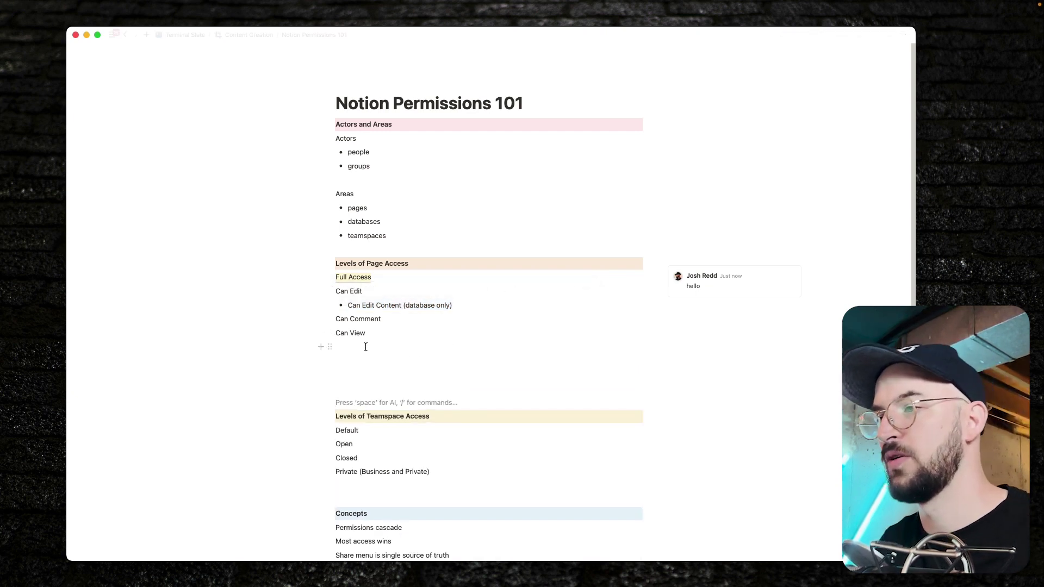
left_click(342, 387)
type("/table")
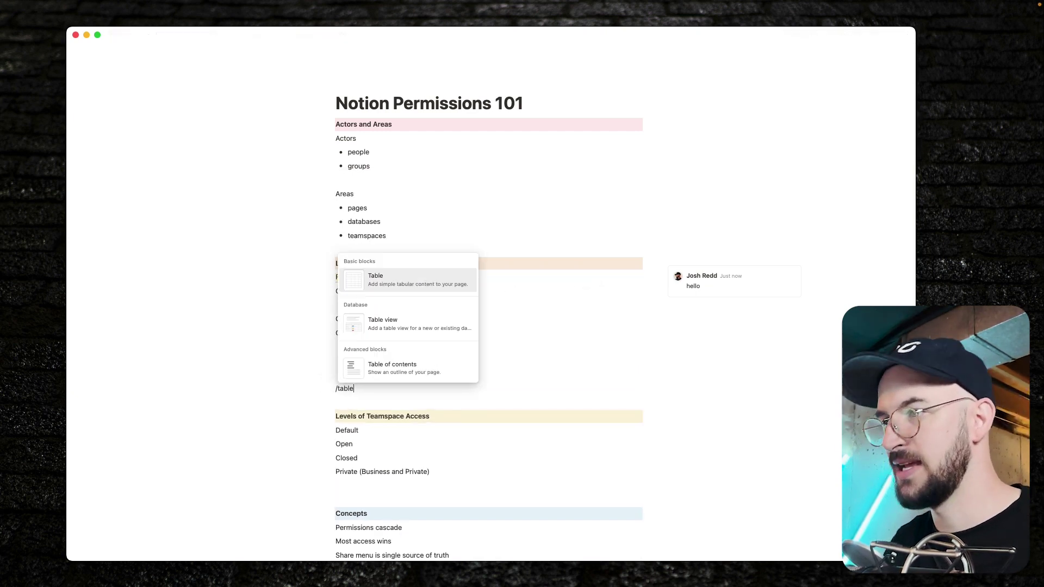
left_click(365, 325)
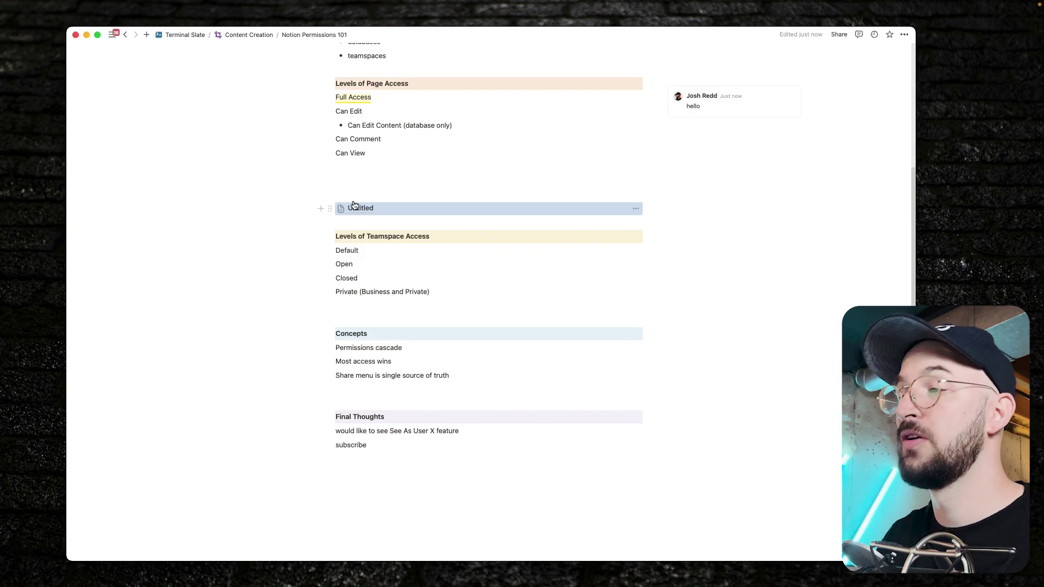
left_click(351, 206)
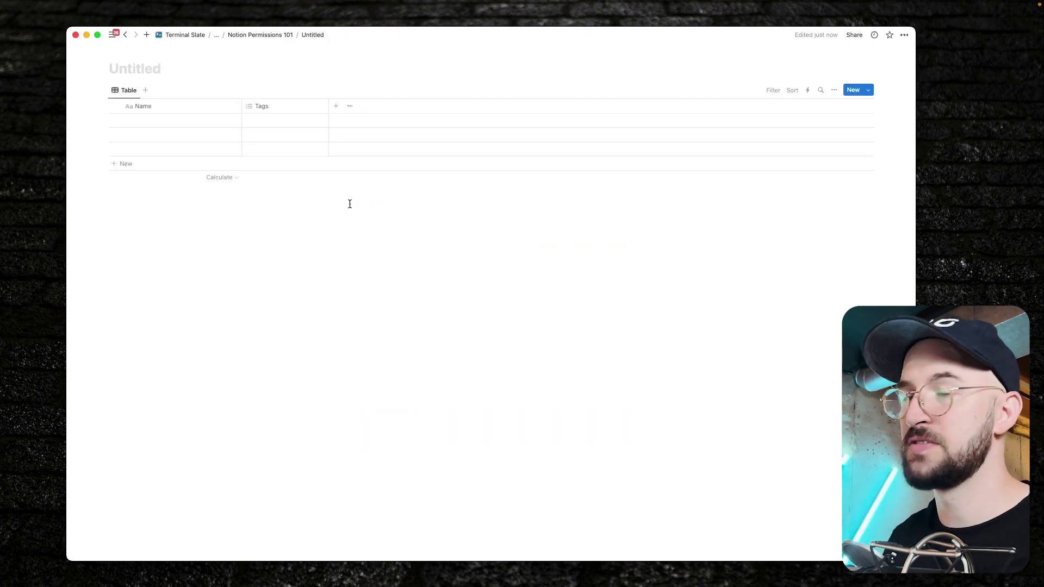
Examine New Group's access options for the untitled database, including the database-only "Can edit content" level
left_click(848, 35)
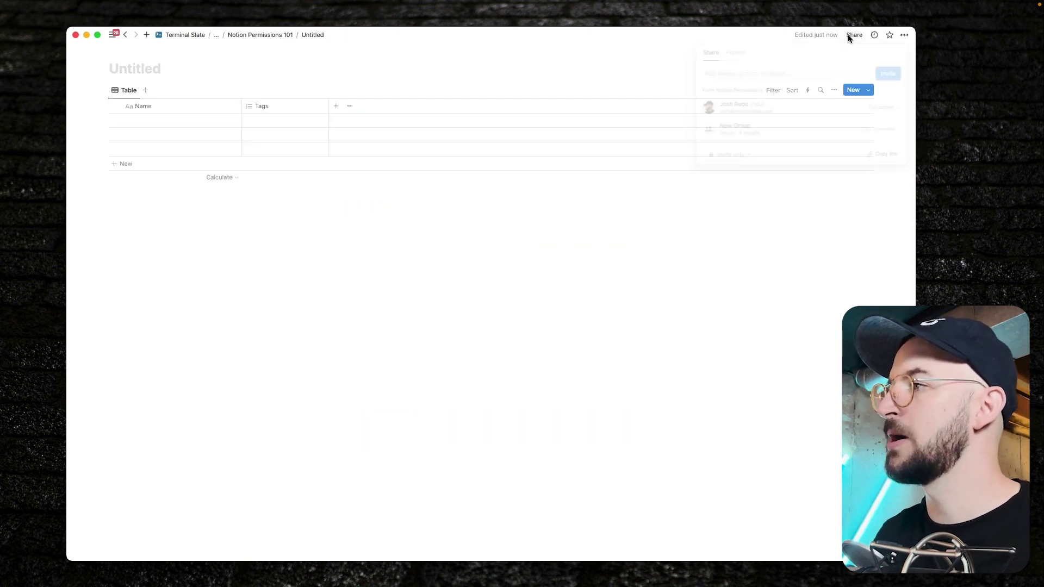
left_click(879, 132)
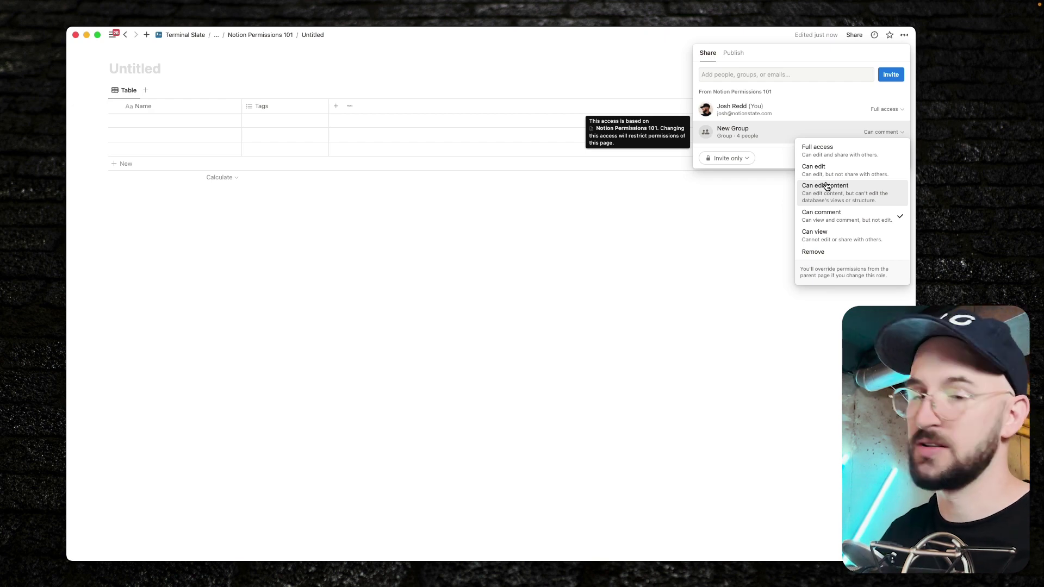
left_click(410, 260)
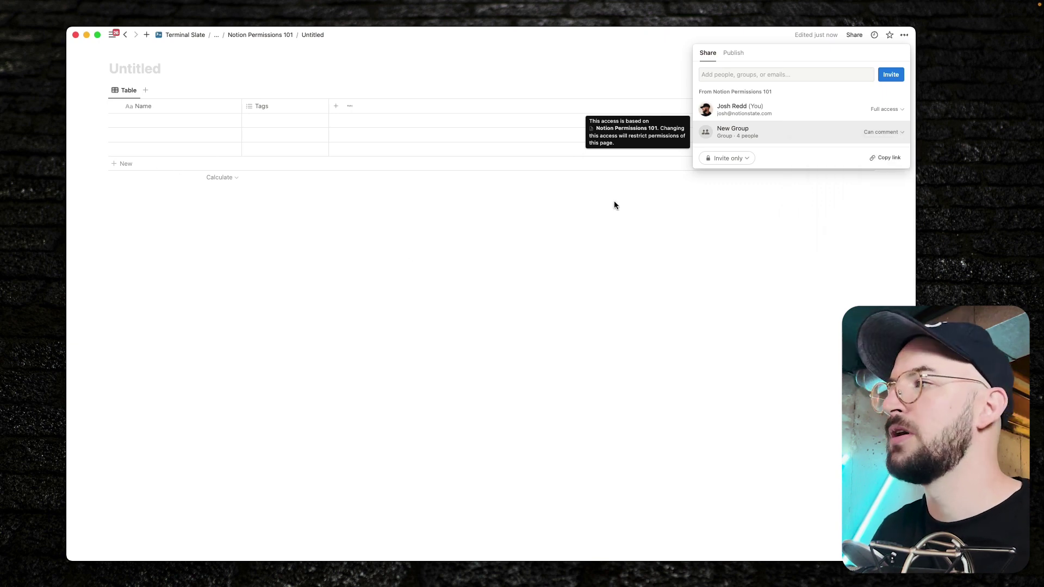
left_click(514, 195)
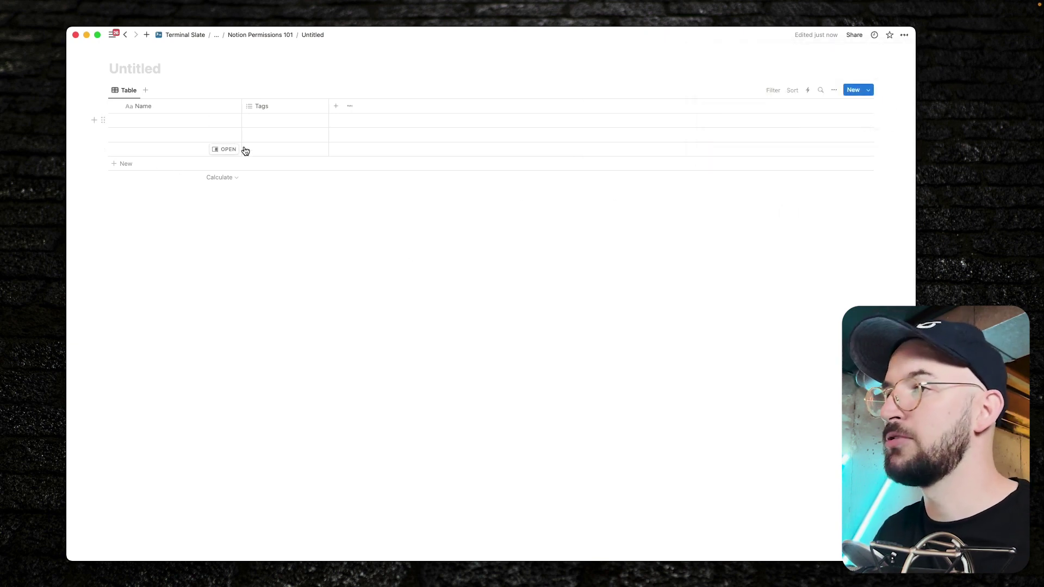
Look at the first row's Name and Tags cells in the untitled database
left_click(154, 122)
key("Escape")
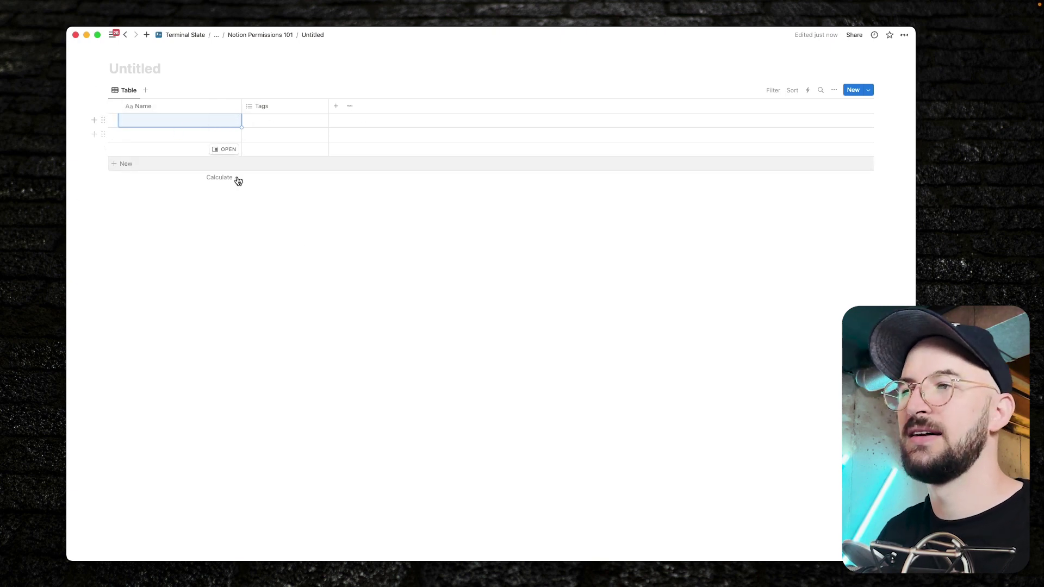
left_click(261, 123)
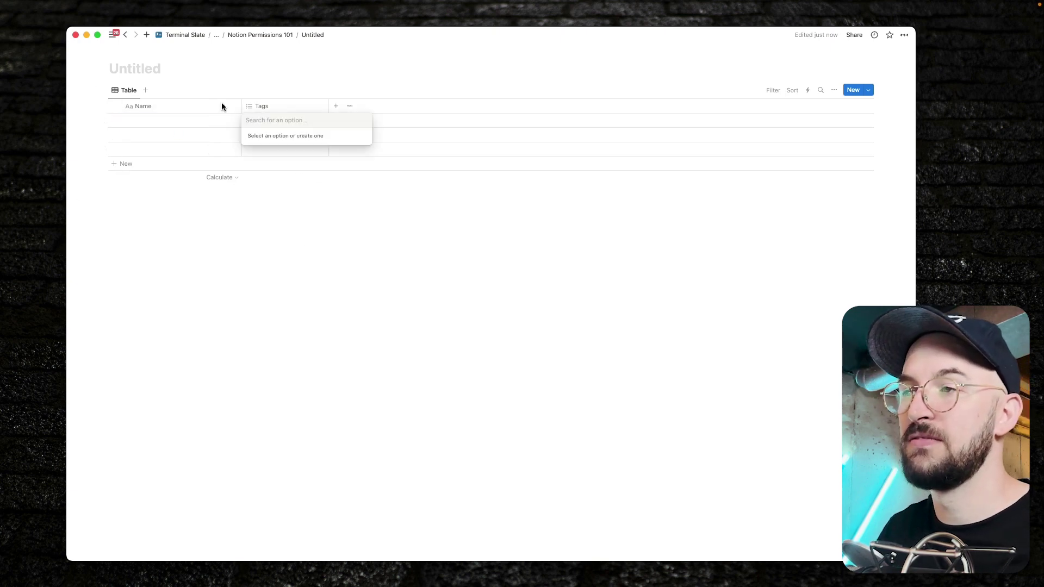
key("Escape")
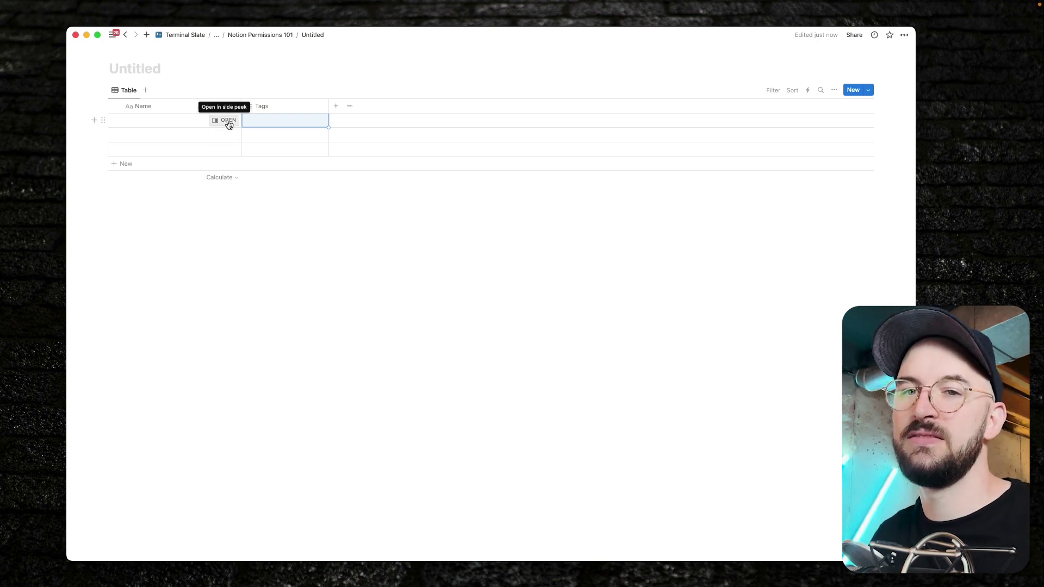
View the first row's page in side peek, including its properties and content area, and close it
left_click(228, 124)
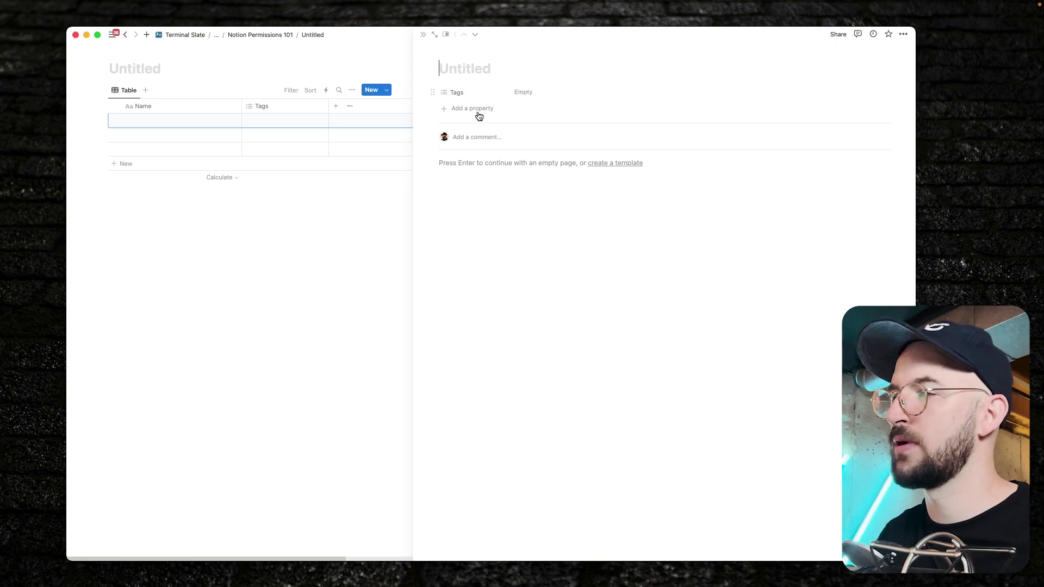
left_click(499, 190)
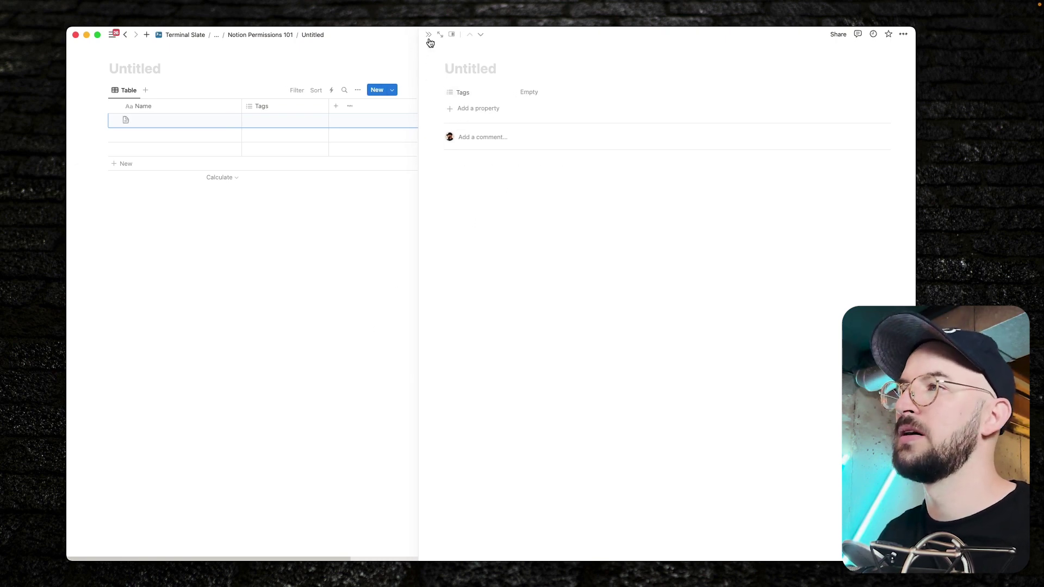
left_click(423, 34)
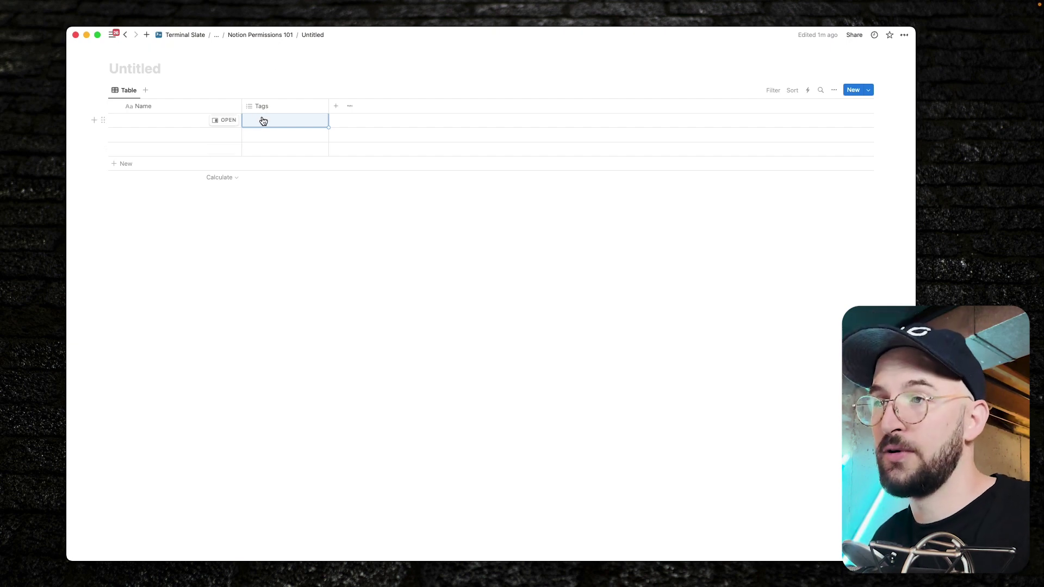
key("space")
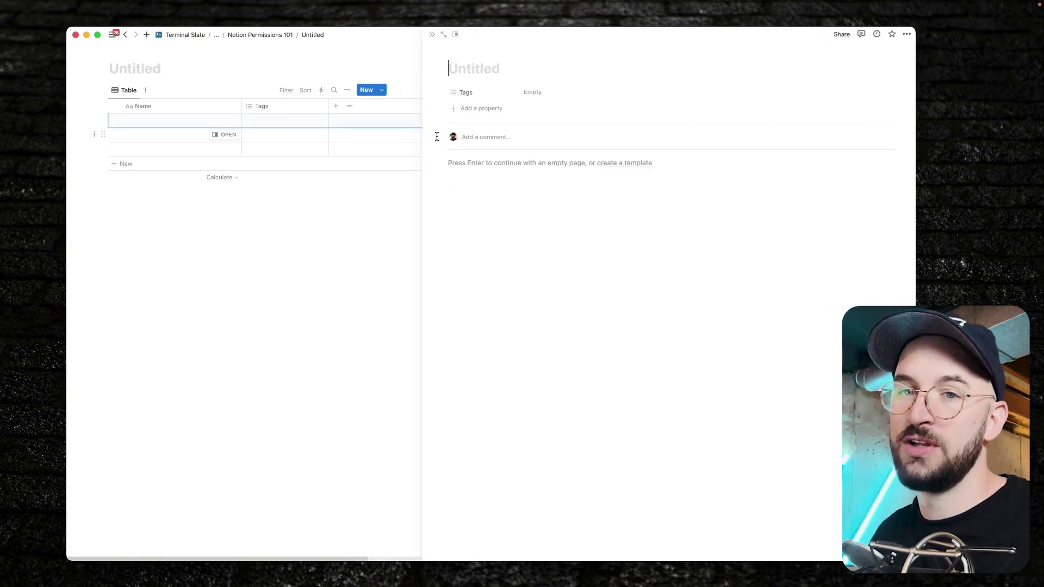
left_click(427, 36)
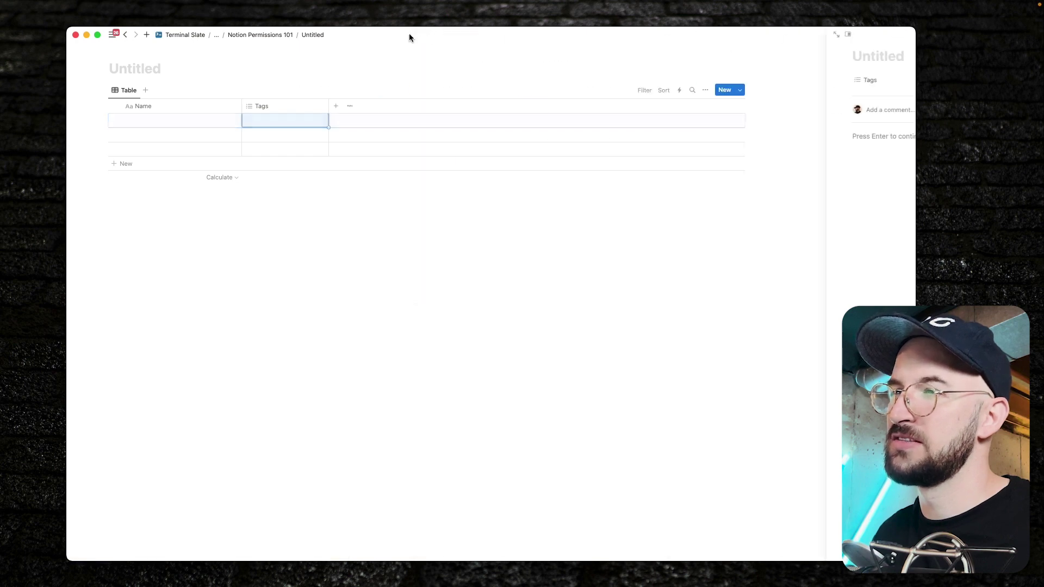
Return to the Notion Permissions 101 page and review its Levels of Page Access list from Full Access to Can View
left_click(281, 37)
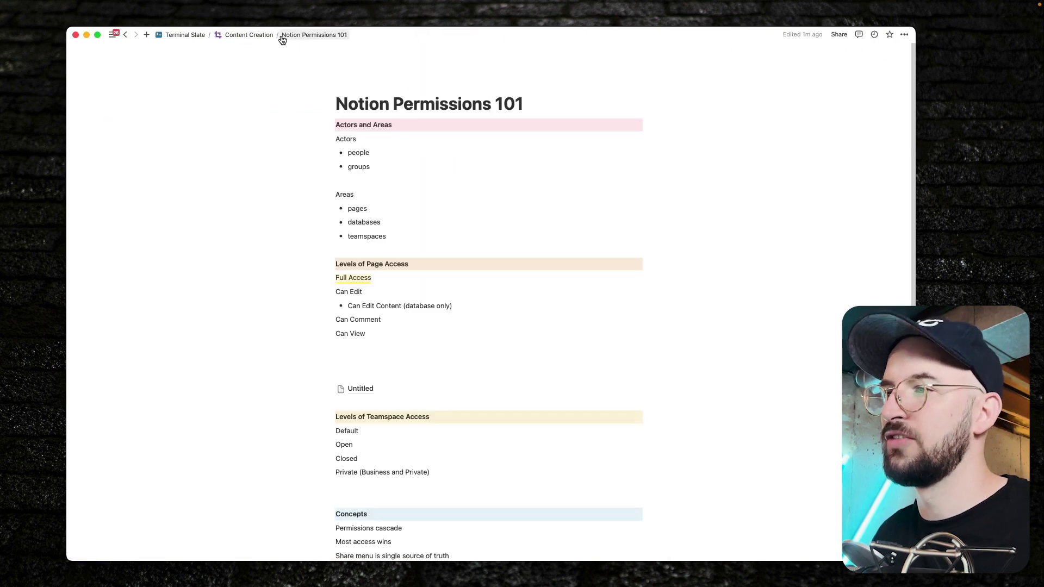
left_click_drag(380, 306, 427, 306)
left_click(427, 306)
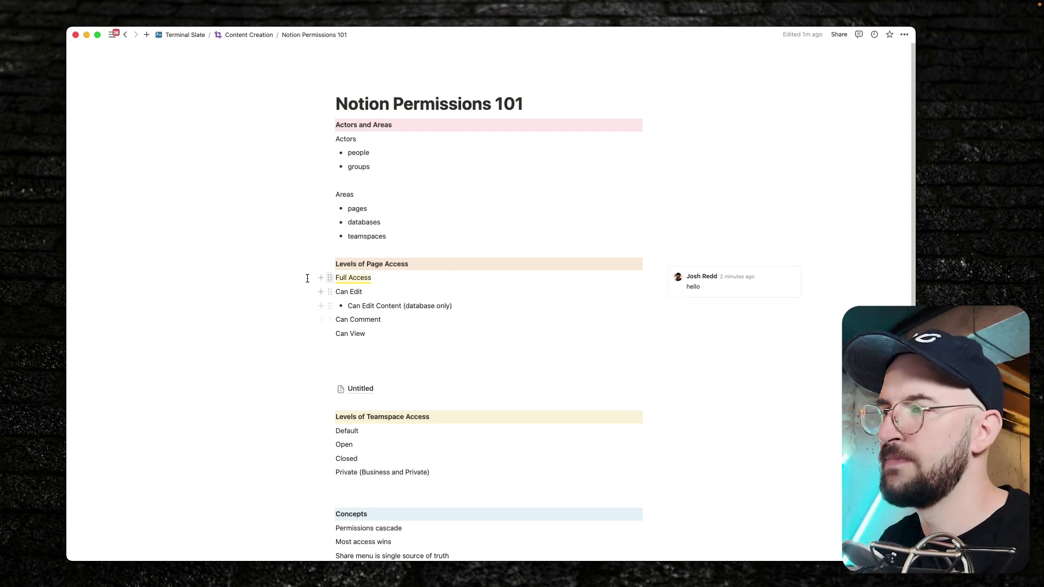
left_click_drag(316, 280, 391, 331)
left_click(383, 335)
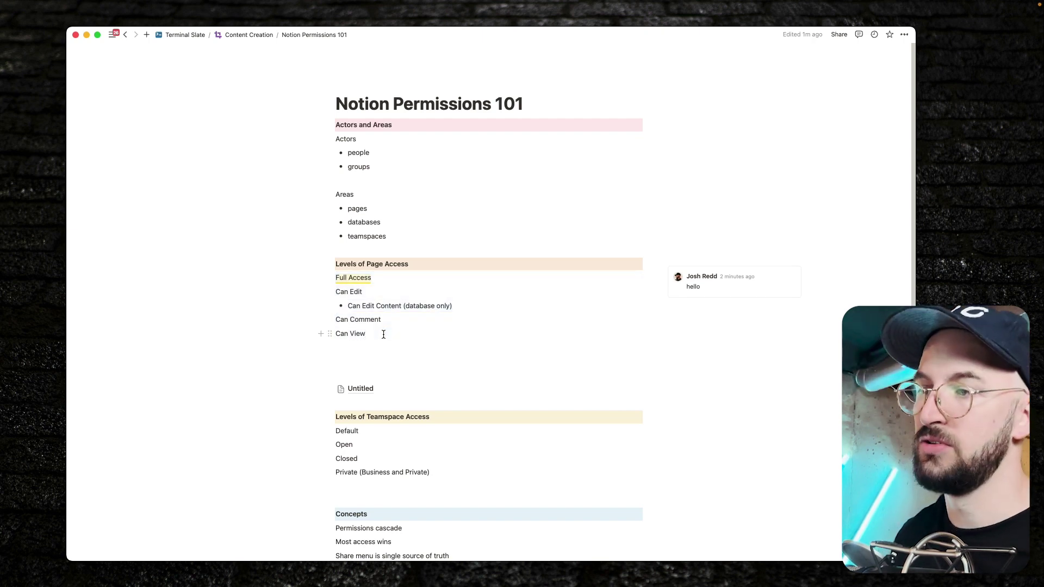
left_click(379, 347)
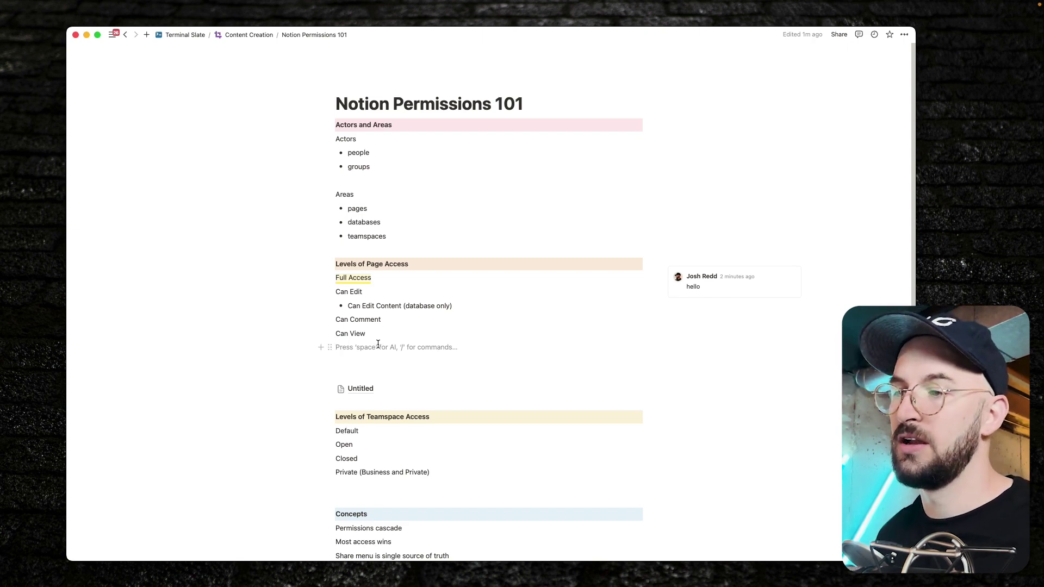
left_click_drag(264, 272, 444, 329)
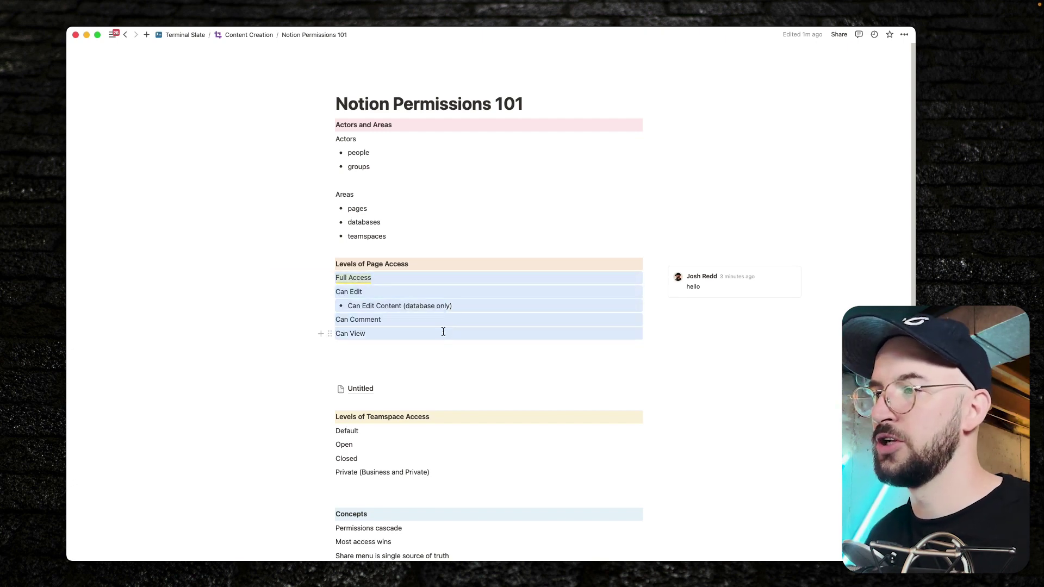
left_click(350, 277)
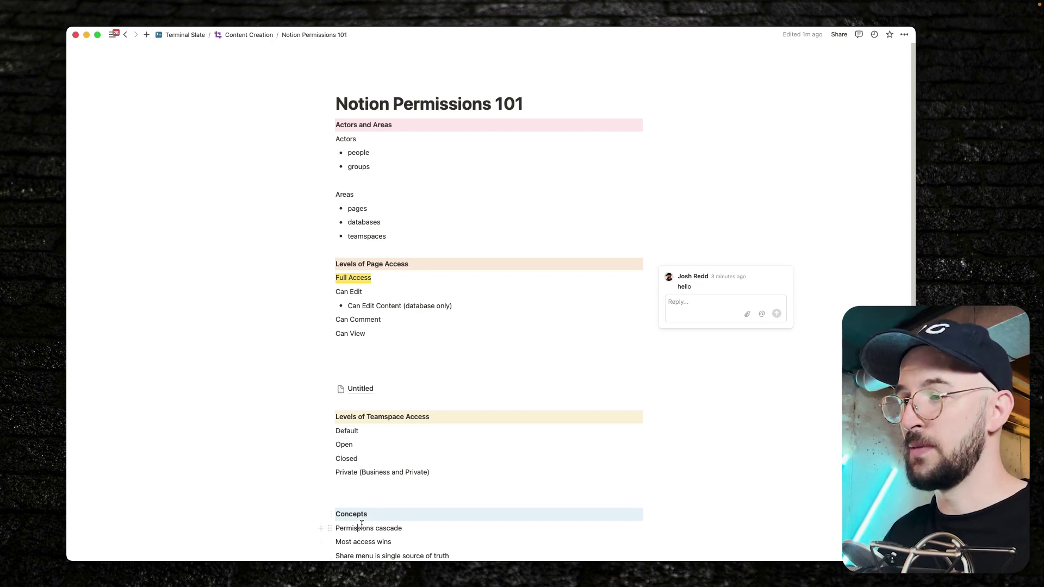
left_click_drag(357, 528, 389, 500)
scroll(371, 305, "up", 3)
left_click(375, 306)
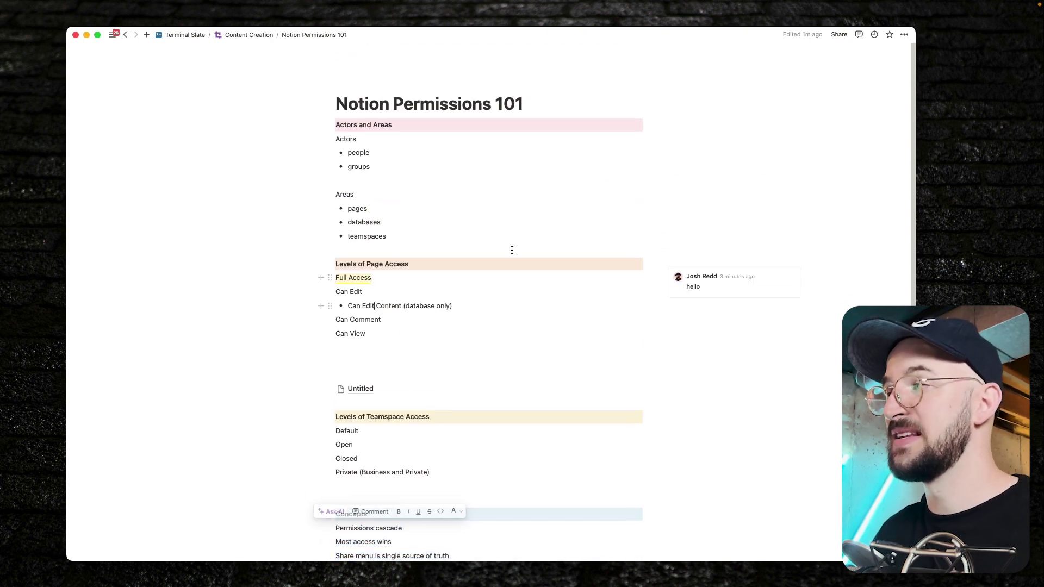
Check who the Notion Permissions 101 page is shared with and the access level of each
left_click(837, 35)
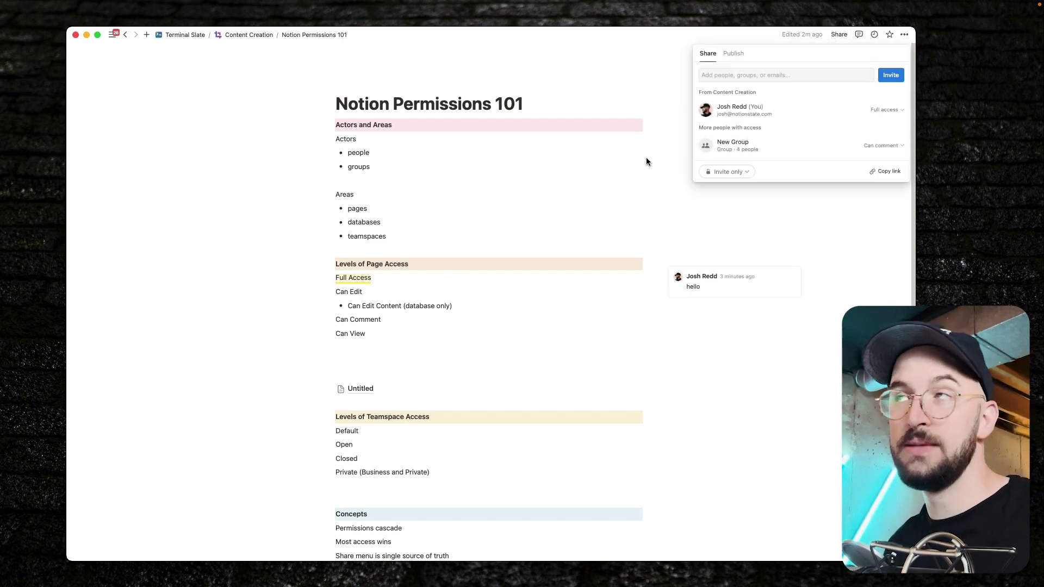
left_click(508, 146)
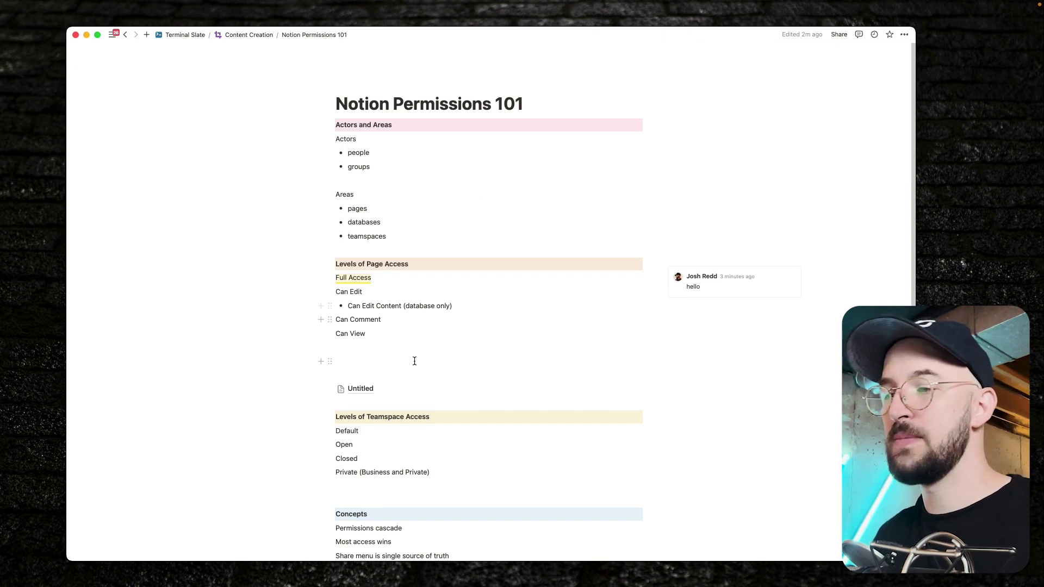
scroll(415, 360, "down", 1)
left_click(372, 341)
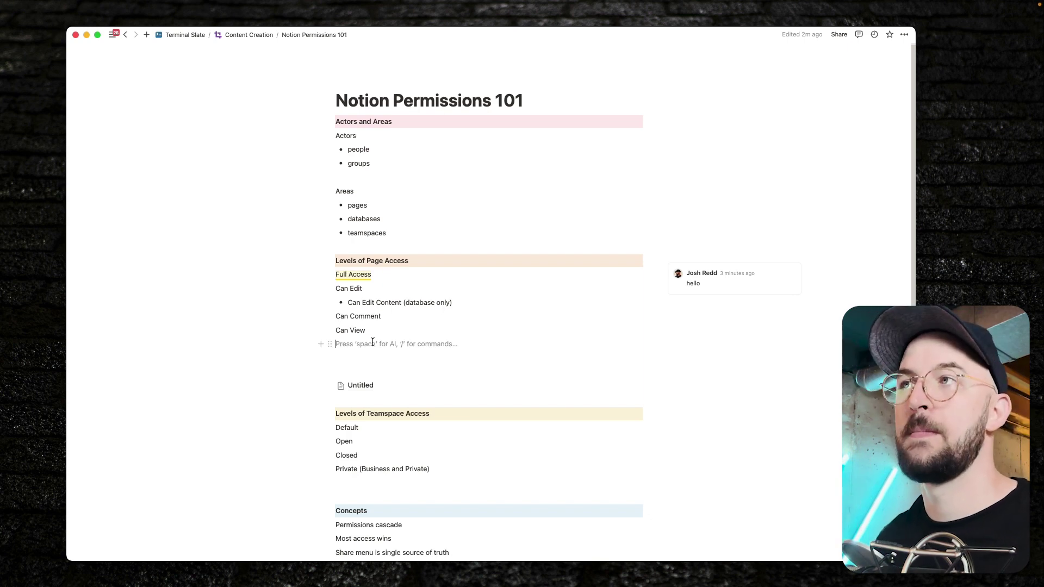
scroll(536, 325, "up", 1)
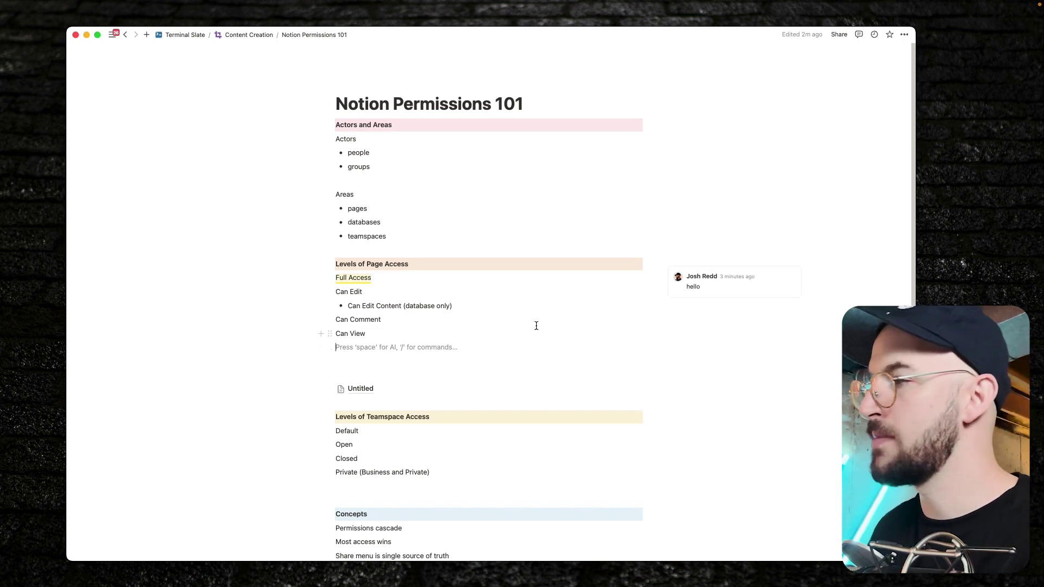
left_click(837, 34)
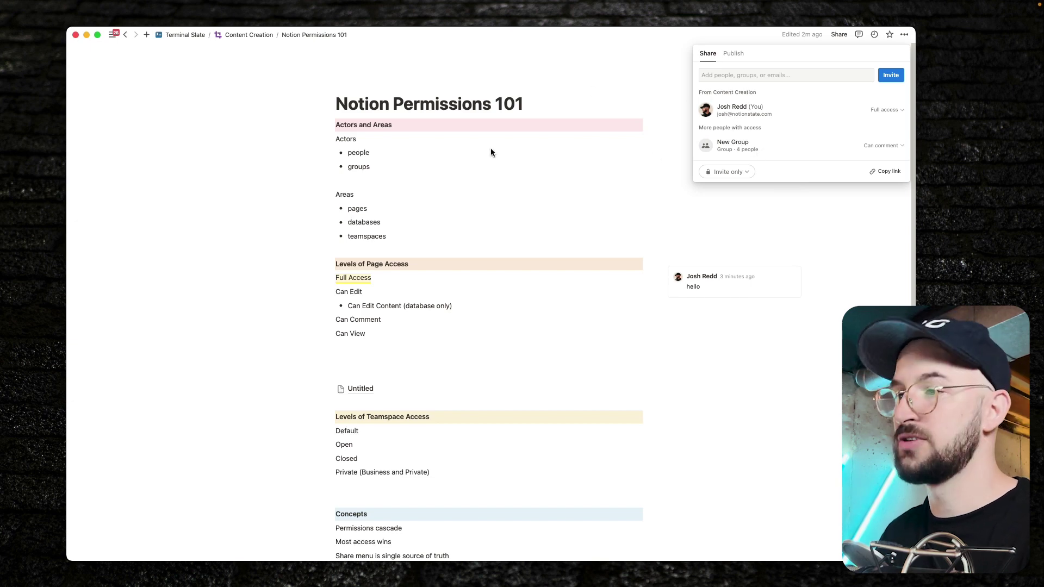
Delete the untitled item below the Can View line and insert a sub-page titled "Sub Page" there
left_click(334, 362)
left_click(355, 370)
left_click(329, 389)
key("Delete")
left_click(348, 375)
type("/page")
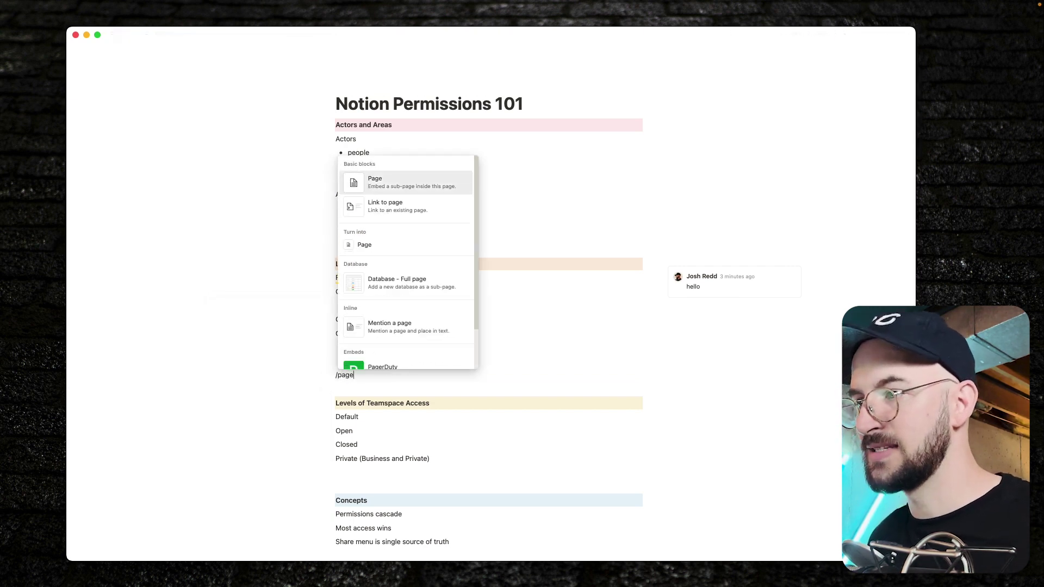
key("Return")
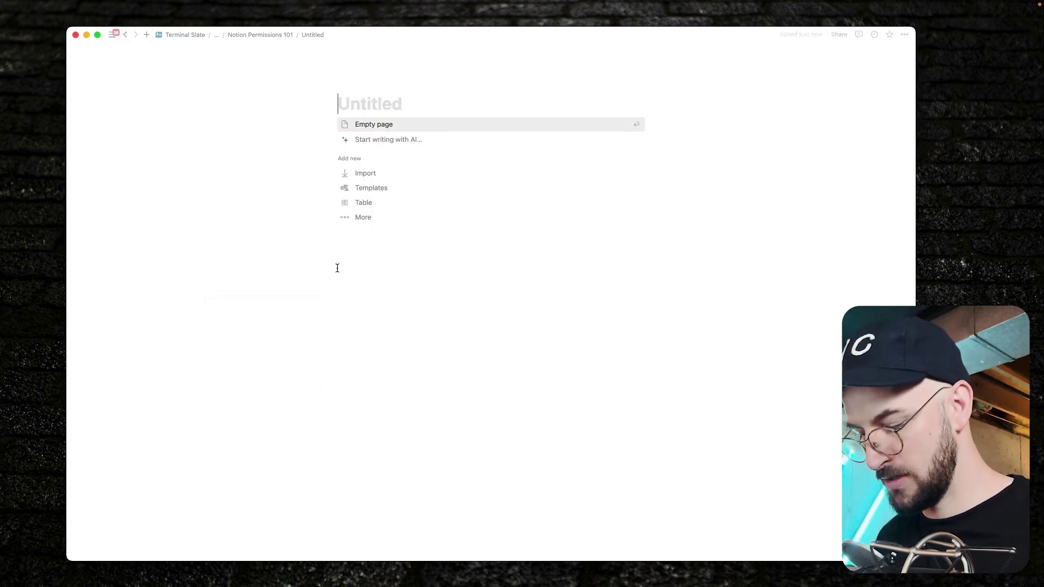
type("Sub Page")
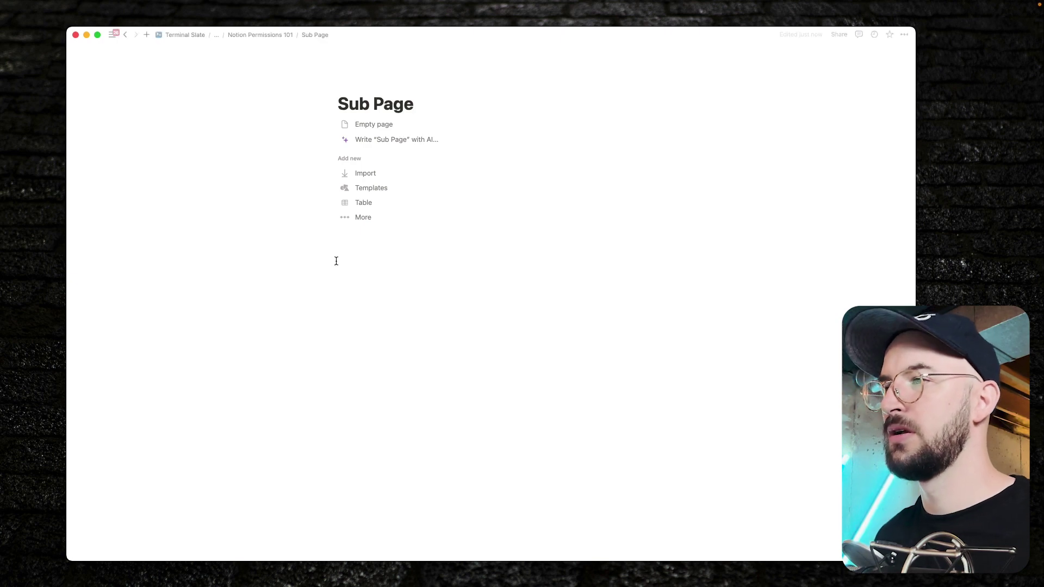
Go back to Notion Permissions 101, reopen Sub Page from there and inspect its inherited sharing settings
left_click(260, 35)
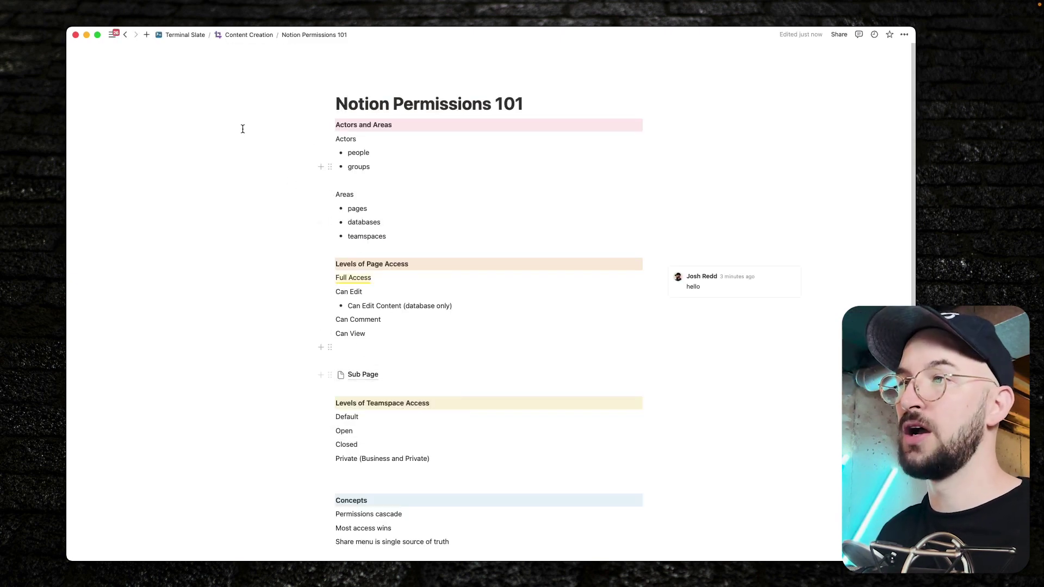
left_click(372, 376)
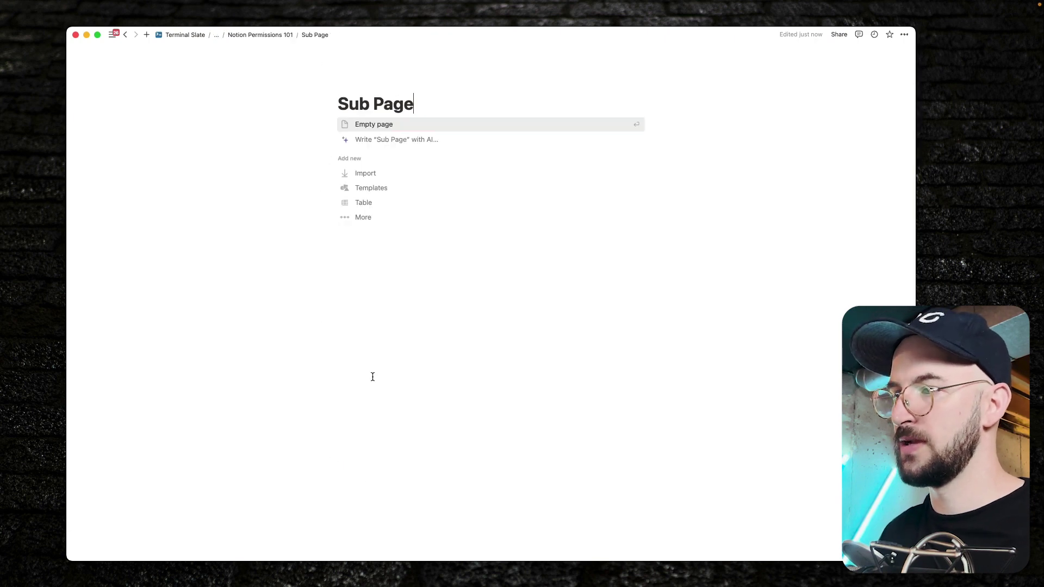
left_click(841, 35)
mouse_move(728, 133)
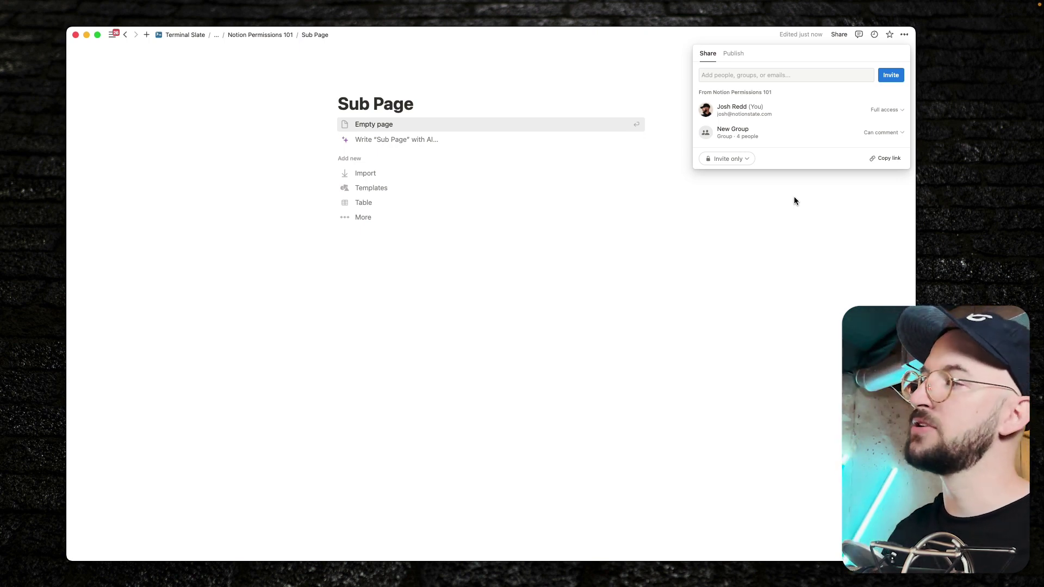
Try to change New Group's access to Sub Page to Can view, backing out of the access restriction
left_click(868, 128)
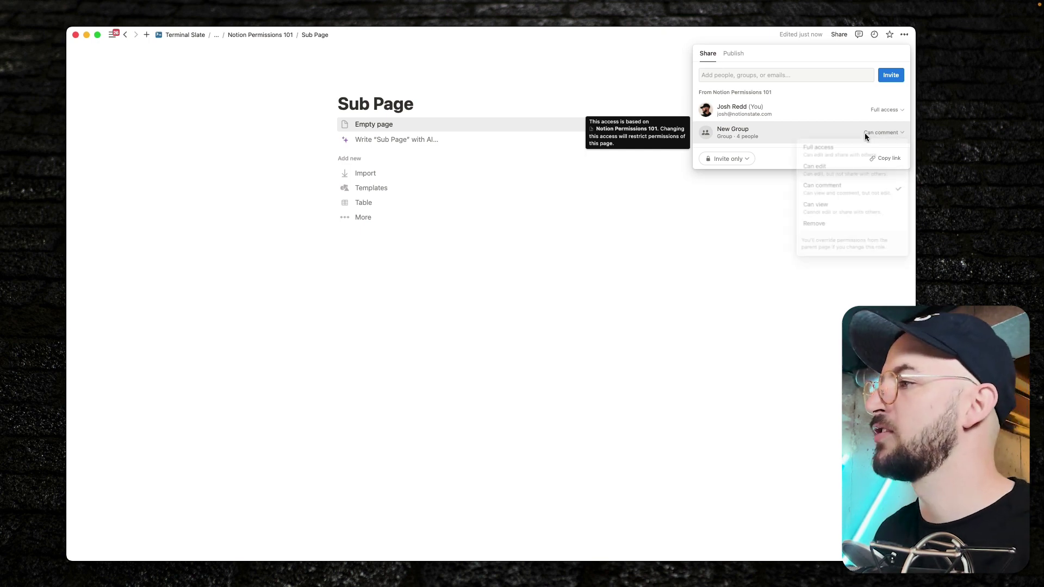
left_click(858, 211)
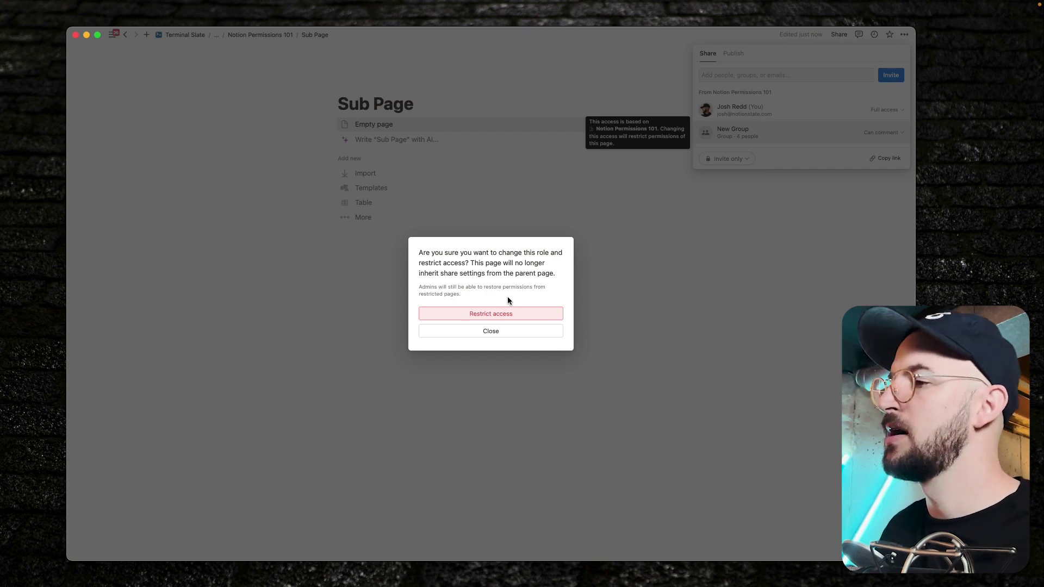
left_click(730, 274)
Raise New Group's access to Sub Page to Can edit and return it to Can comment
left_click(879, 132)
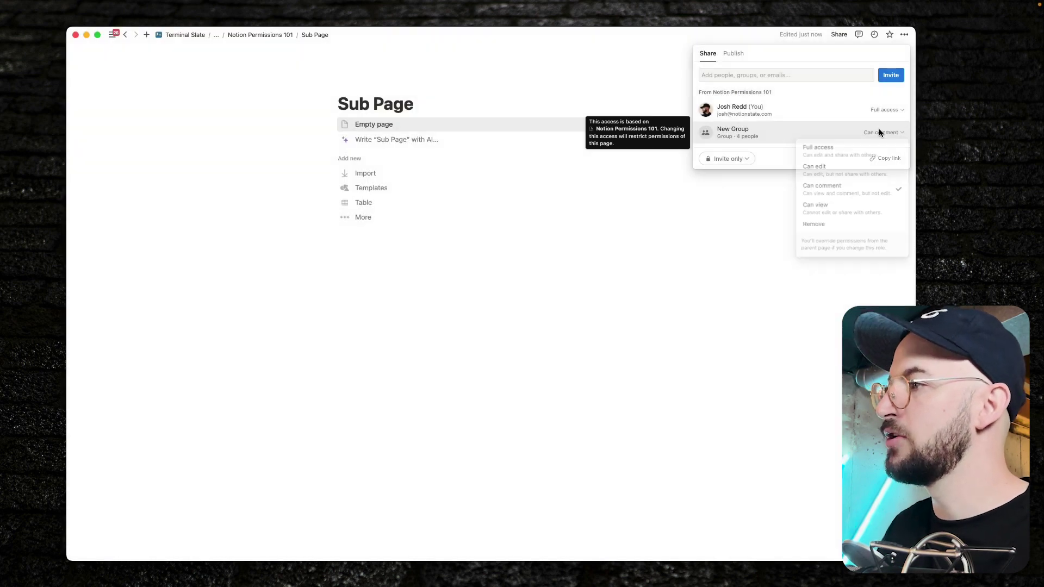
left_click(831, 170)
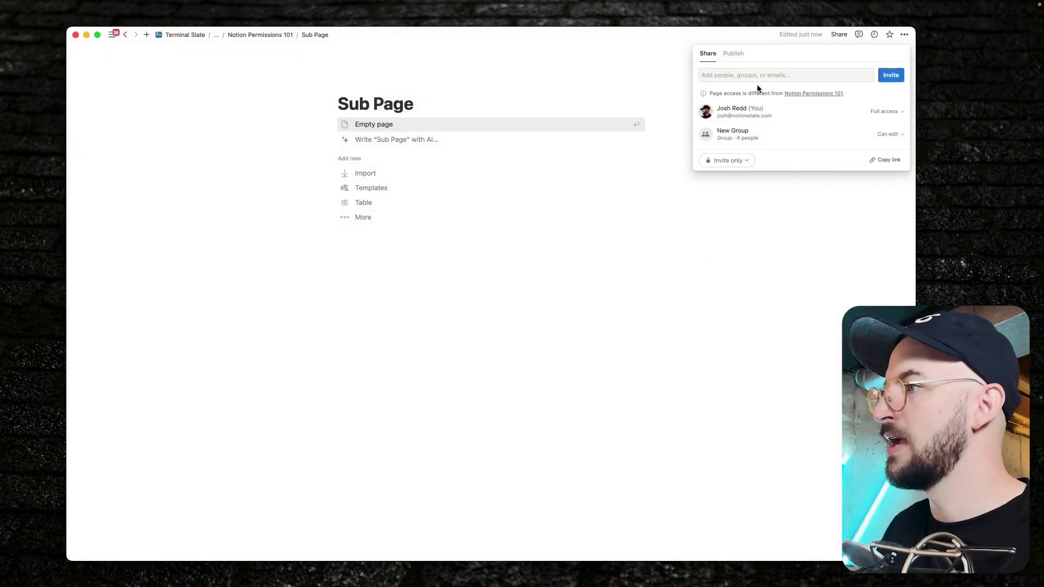
left_click_drag(727, 93, 780, 93)
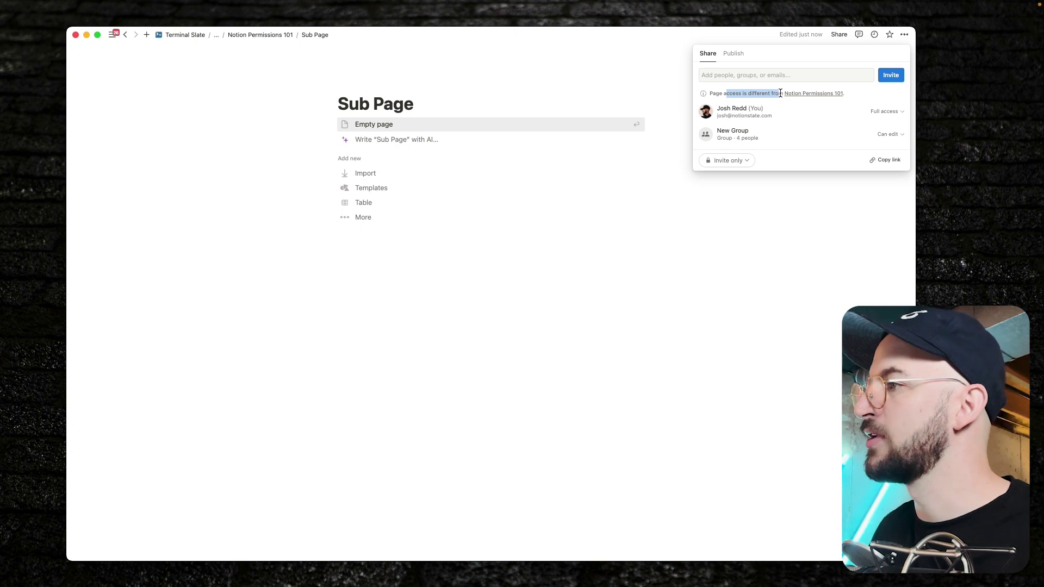
left_click(884, 134)
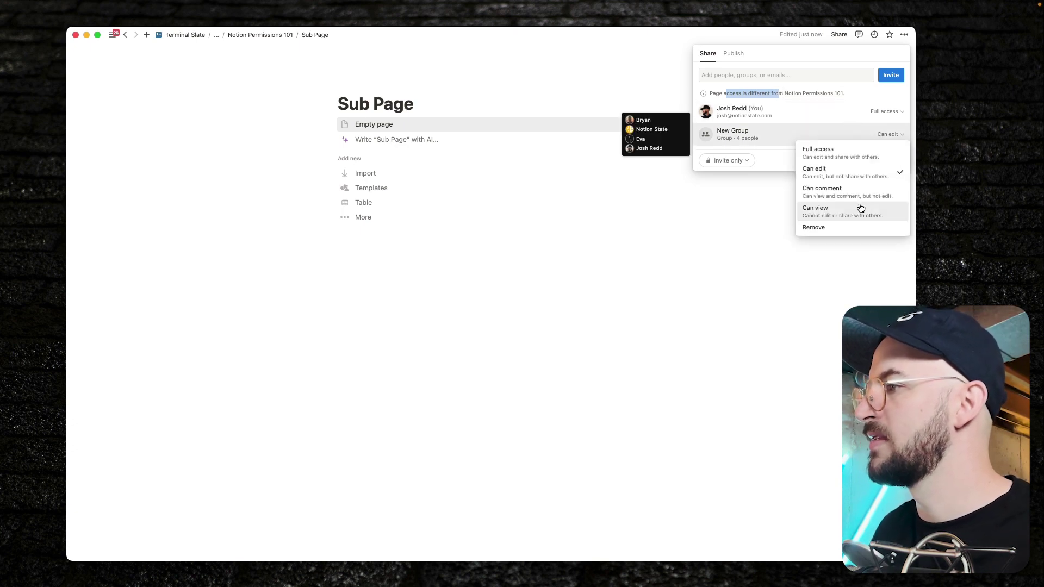
left_click(864, 188)
Restrict New Group's access to Sub Page to Can view and restore the access inherited from Notion Permissions 101
left_click(884, 134)
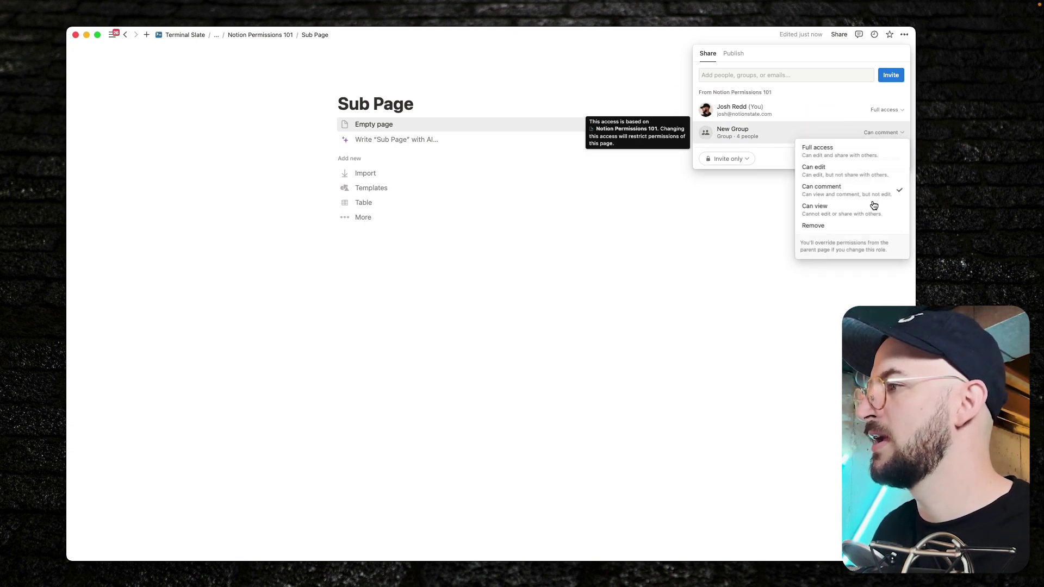
left_click(867, 211)
left_click(504, 318)
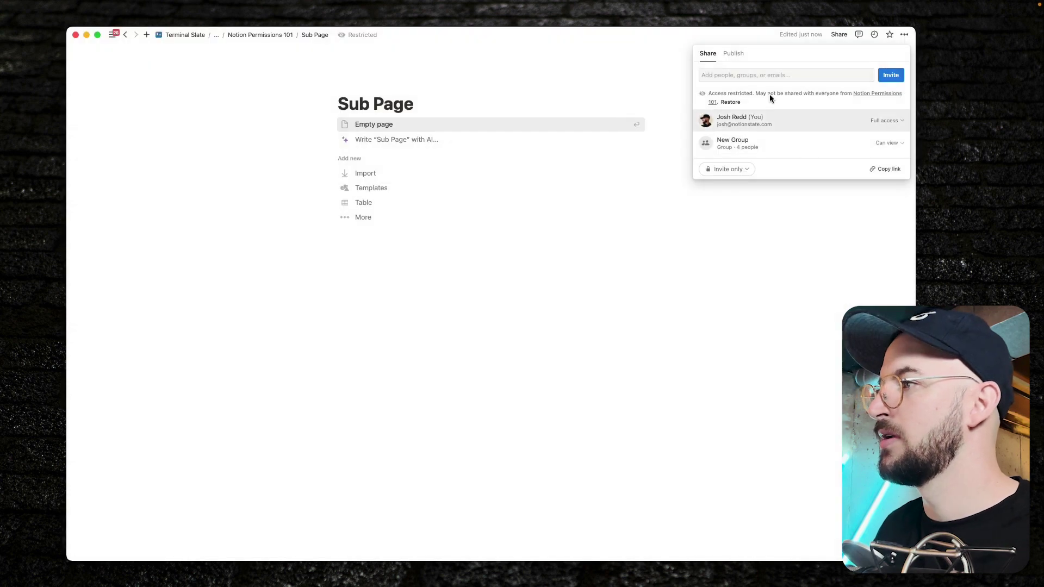
left_click_drag(712, 90, 778, 93)
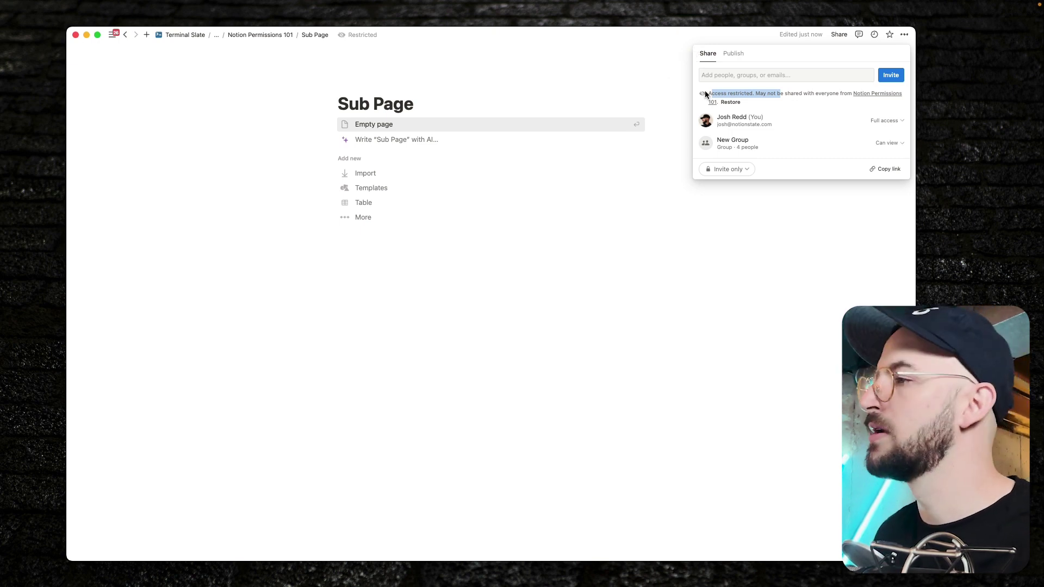
left_click(730, 102)
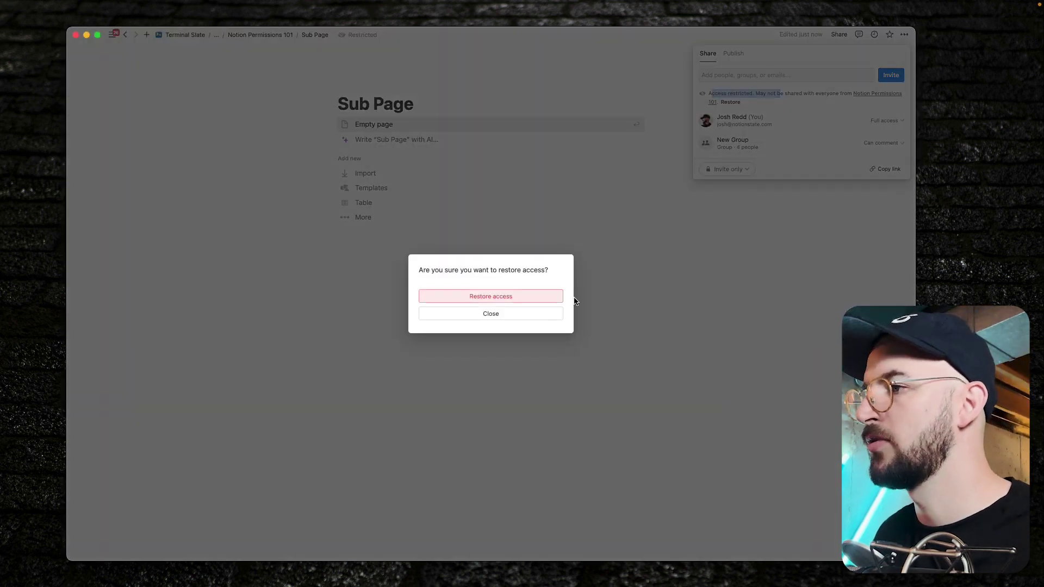
left_click(492, 299)
Return to the Notion Permissions 101 page and review the Can Comment and Can Edit Content (database only) entries
left_click(279, 34)
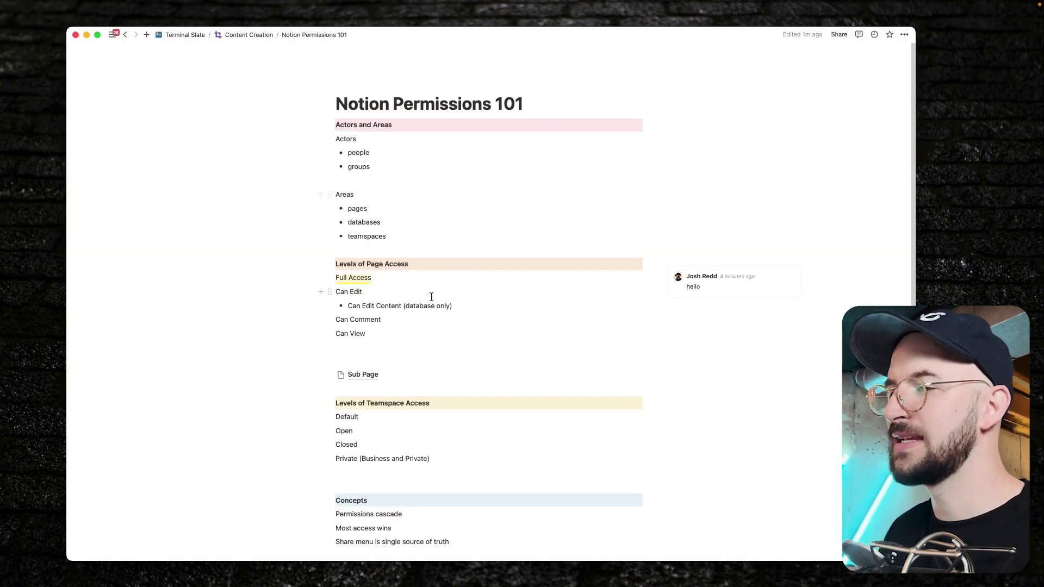
left_click(361, 302)
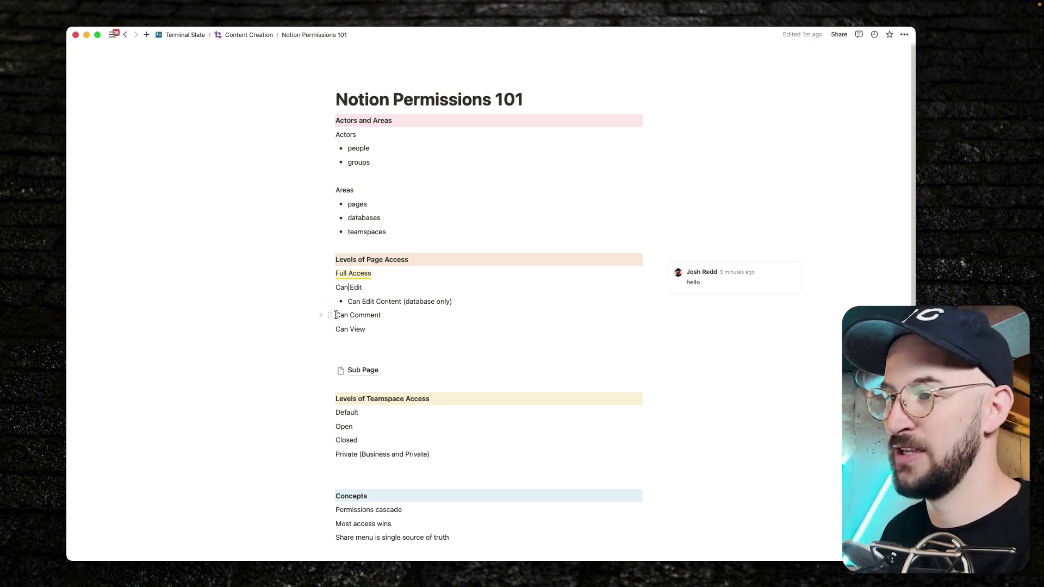
left_click_drag(336, 314, 363, 314)
left_click(364, 315)
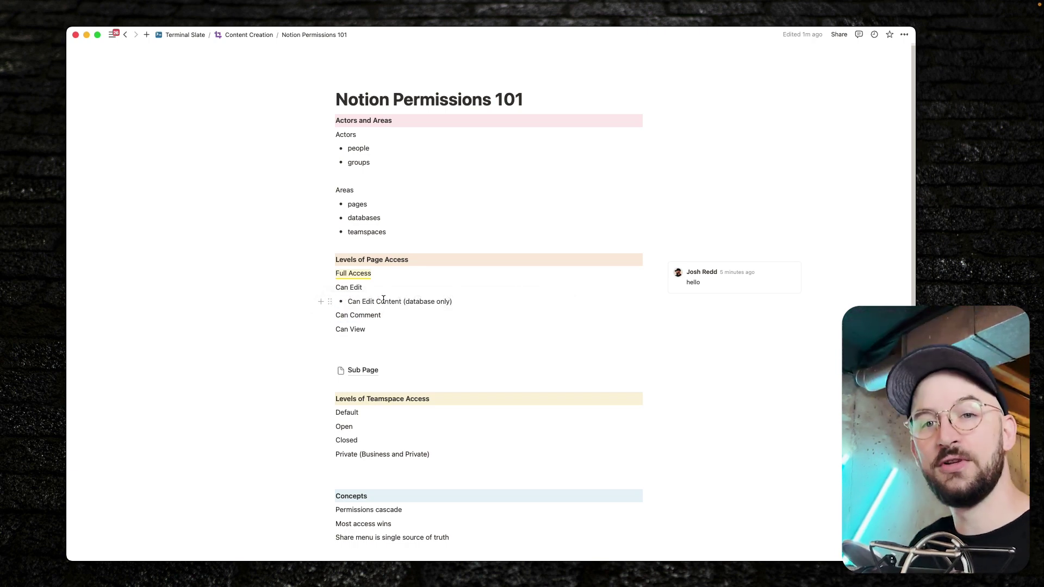
left_click_drag(348, 302, 421, 302)
left_click(419, 301)
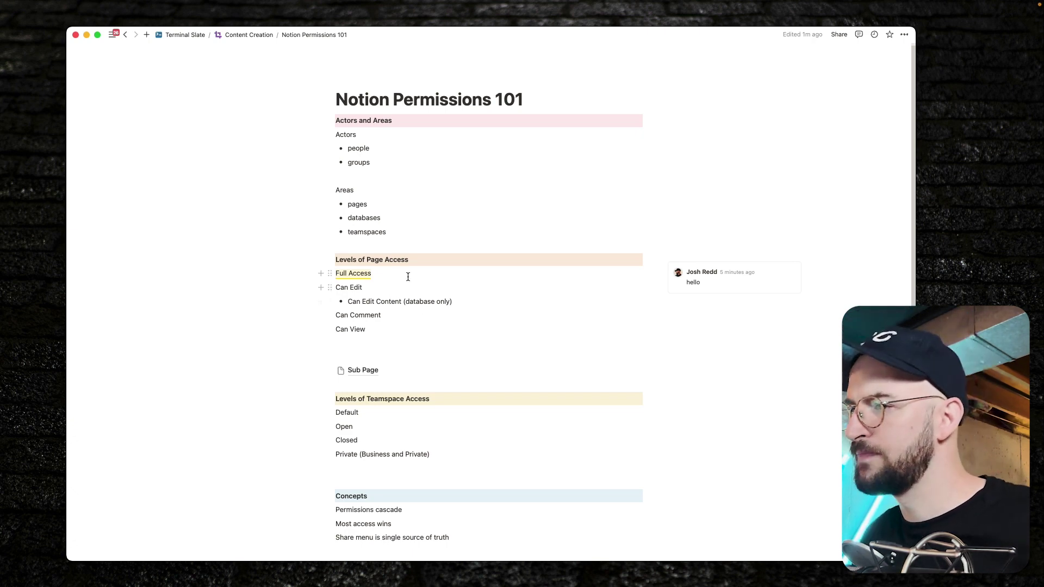
Look over the Levels of Teamspace Access list and the "Permissions cascade" line under Concepts
scroll(407, 275, "down", 4)
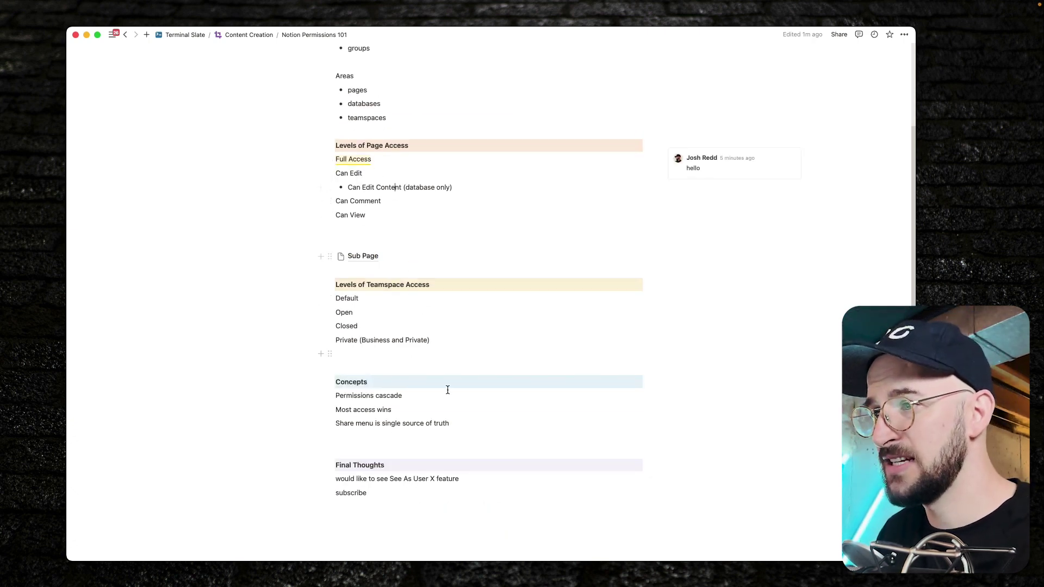
left_click_drag(375, 395, 399, 396)
left_click(347, 297)
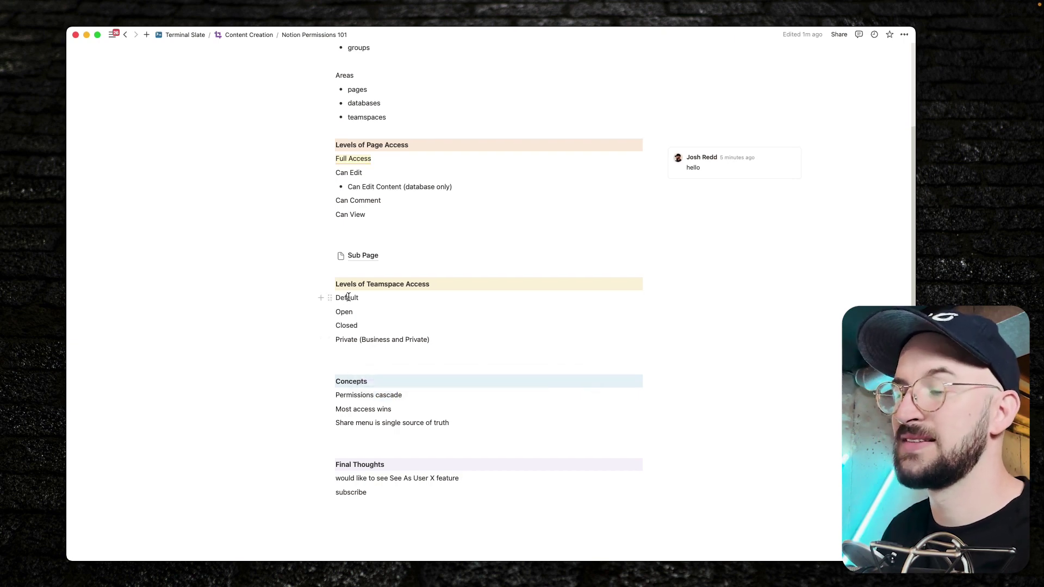
left_click_drag(347, 395, 374, 395)
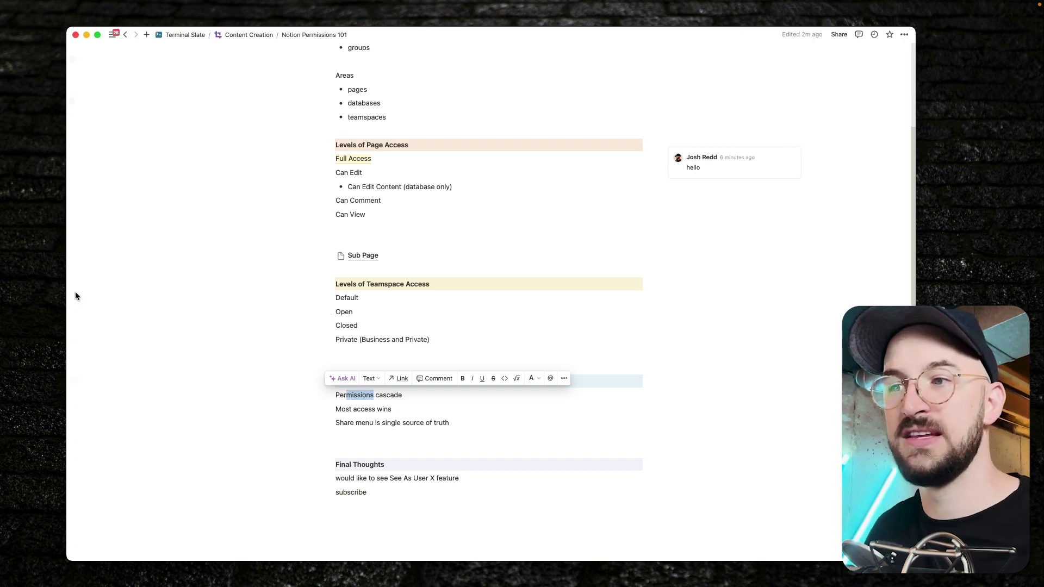
Open the Lunar page and examine the Lunar Team teamspace's permissions and member list in its settings
mouse_move(75, 289)
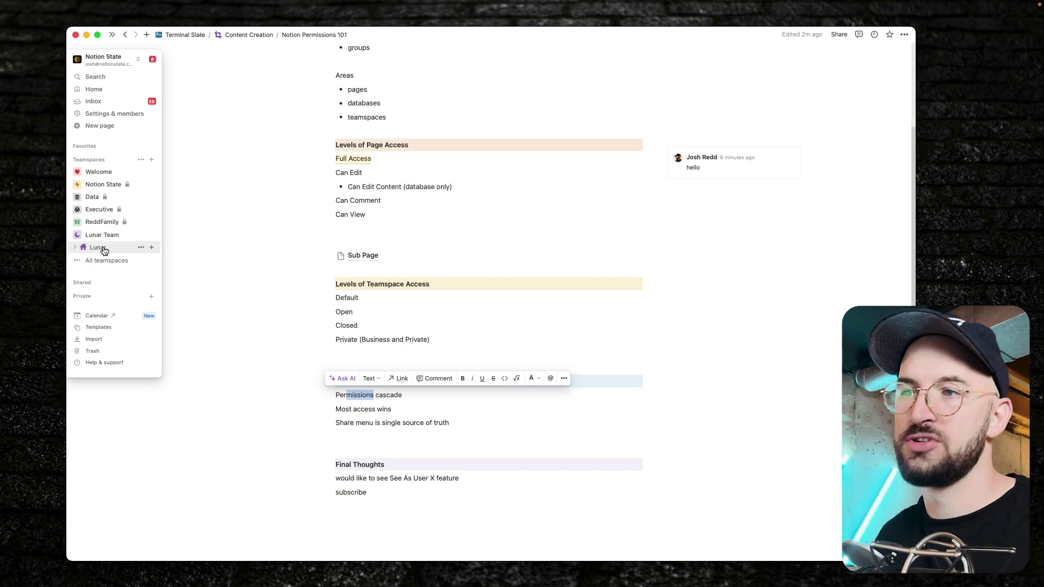
left_click(103, 249)
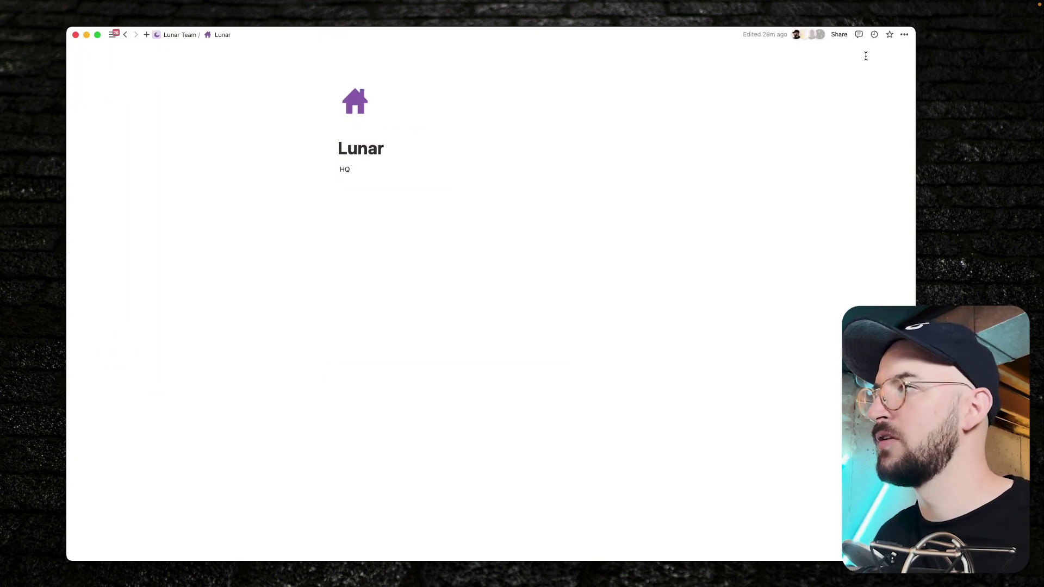
left_click(141, 235)
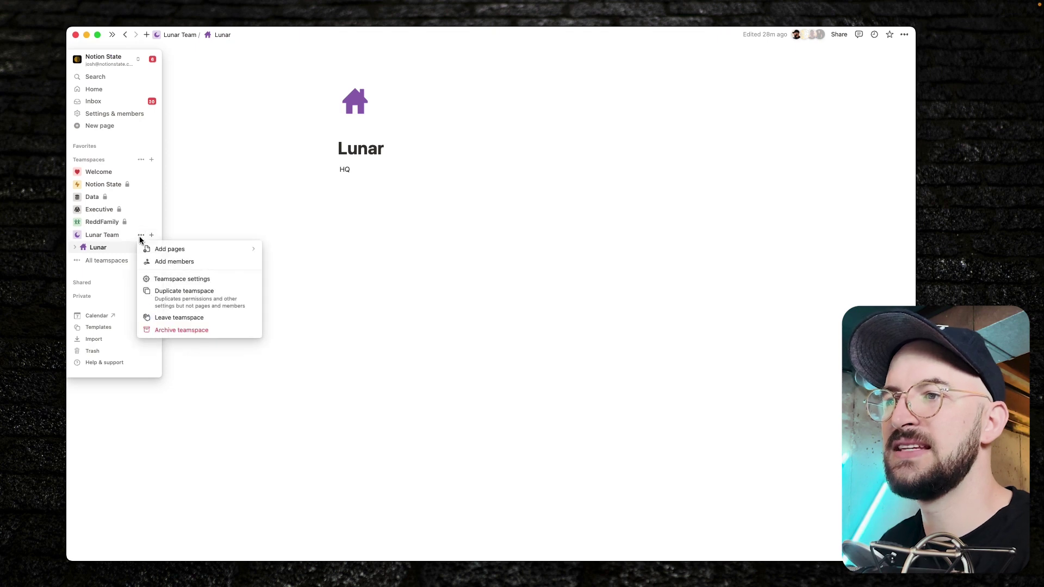
left_click(191, 279)
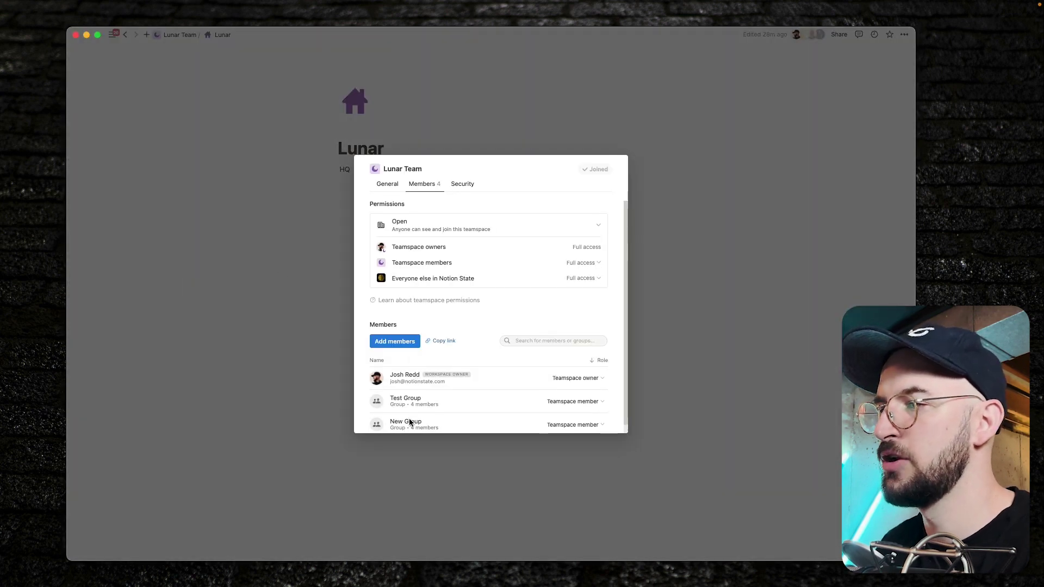
scroll(490, 427, "down", 1)
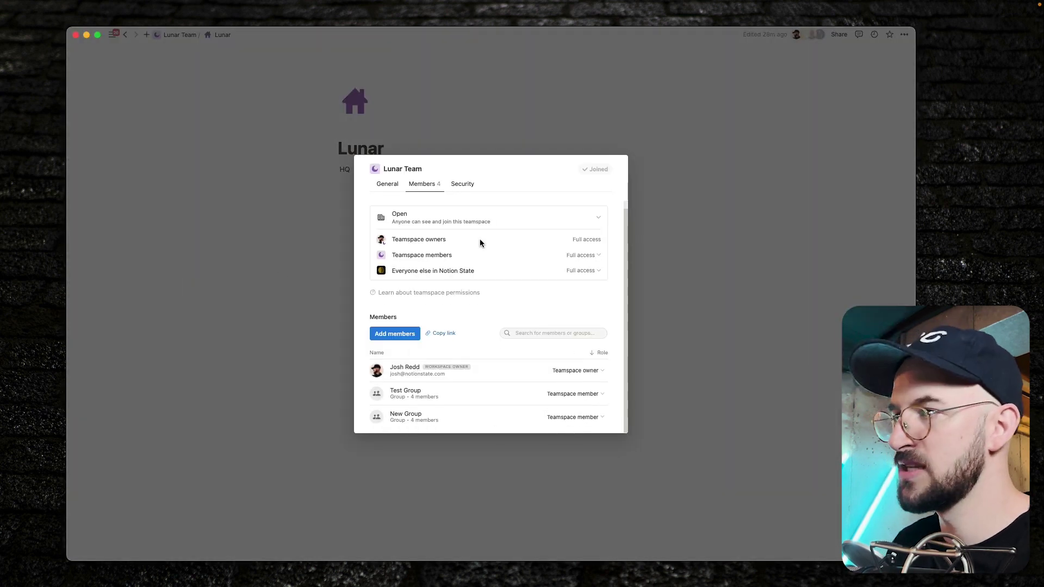
left_click(213, 232)
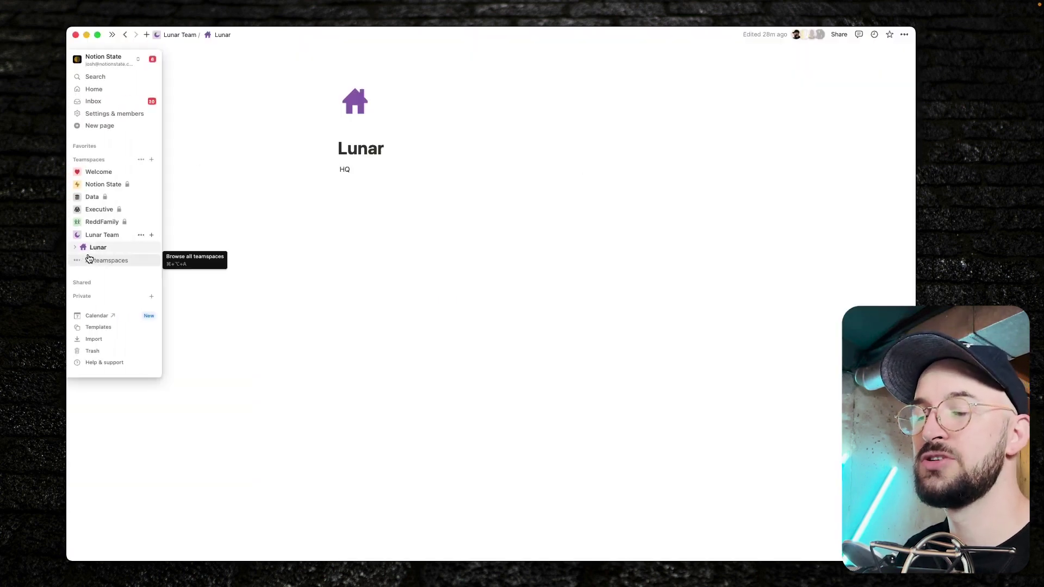
Rename the Lunar page as "Lunar HQ"
left_click(387, 150)
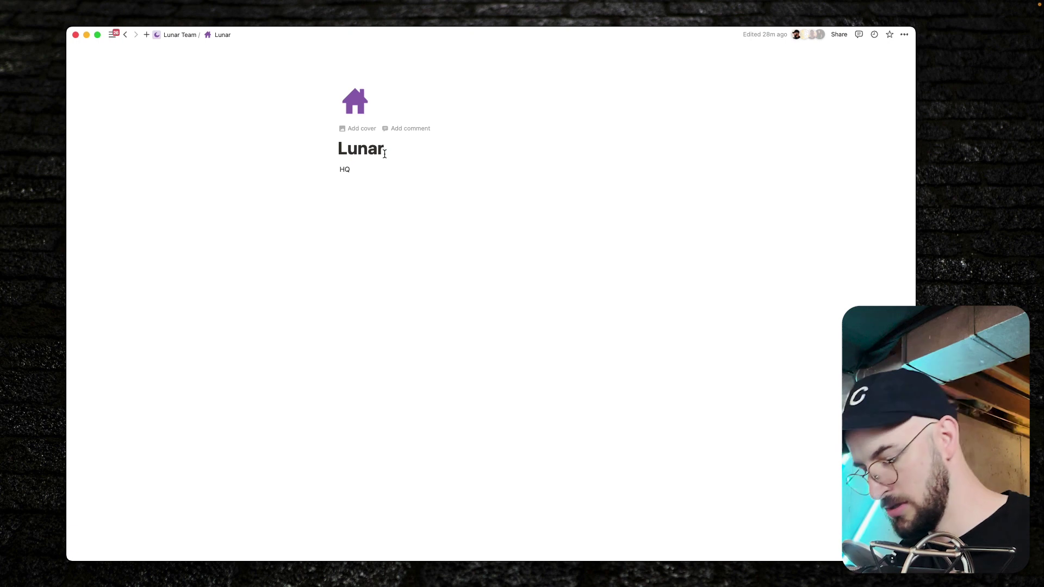
type("h")
key("BackSpace")
type("HQ")
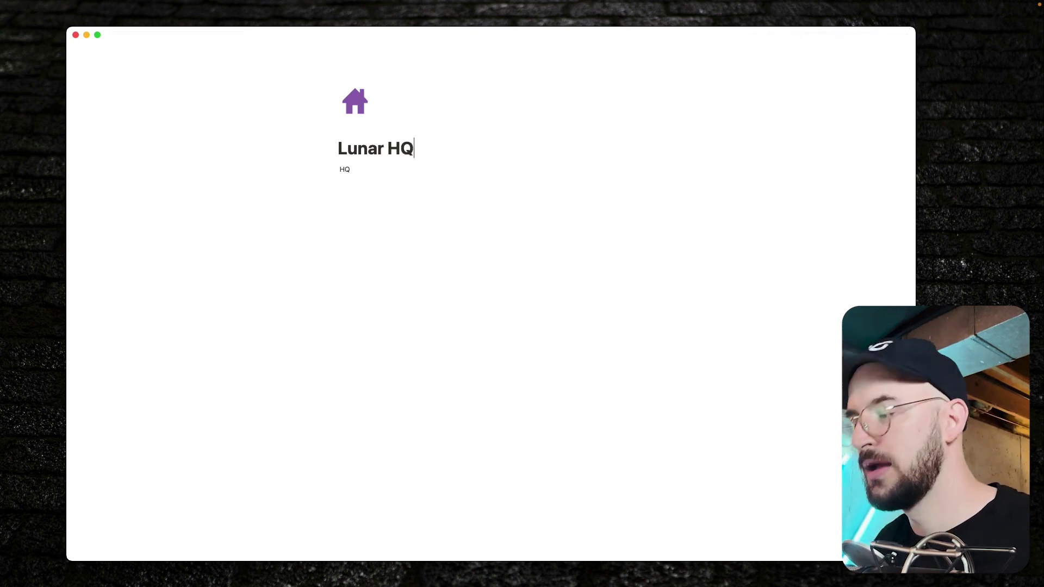
left_click(627, 197)
Examine Lunar HQ's sharing settings, expanding Everyone at Lunar Team and viewing the access options for Teamspace members
left_click(838, 34)
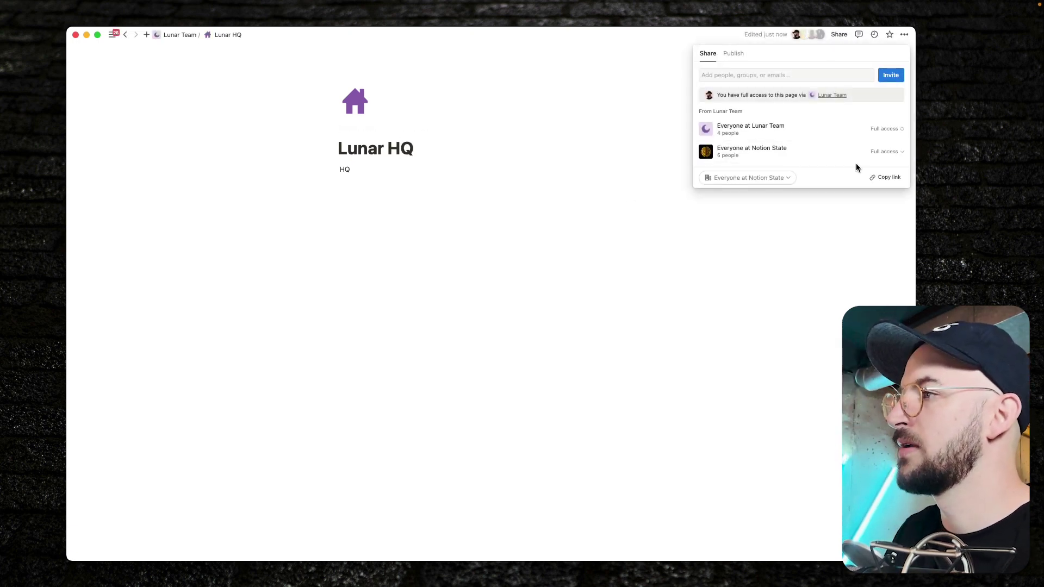
left_click(781, 133)
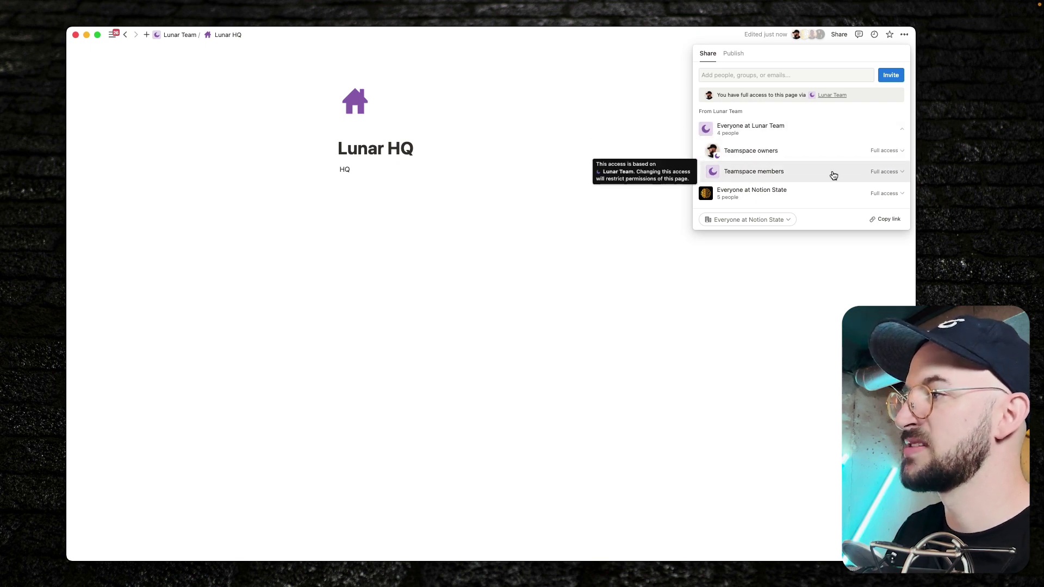
left_click(782, 172)
left_click(762, 178)
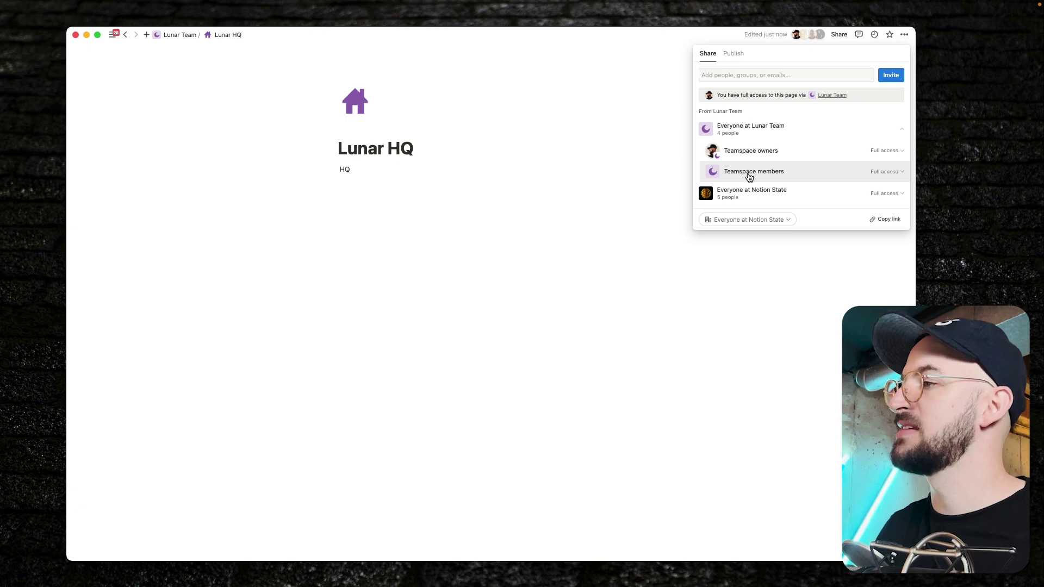
left_click(886, 172)
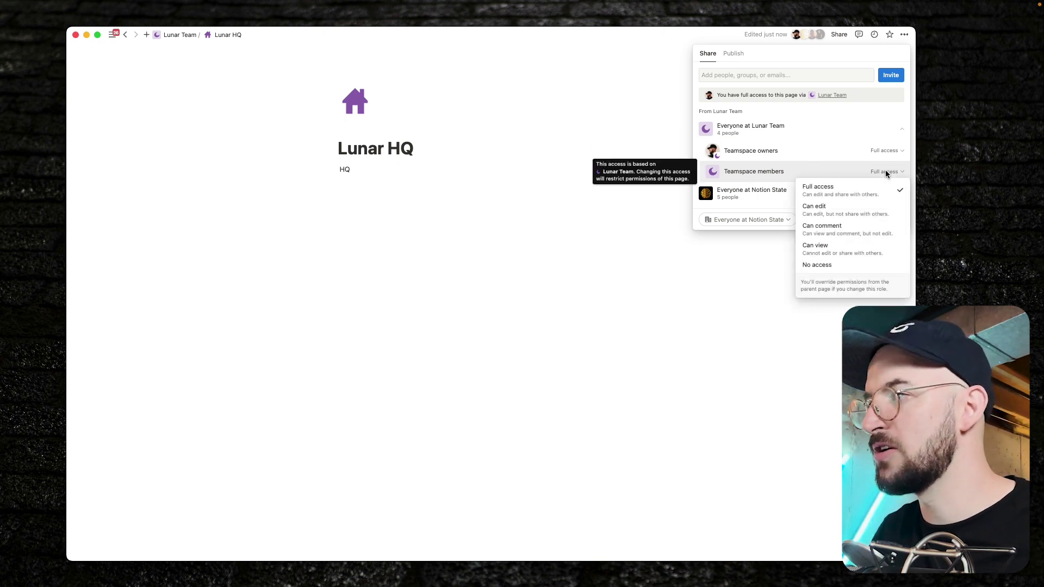
left_click(761, 182)
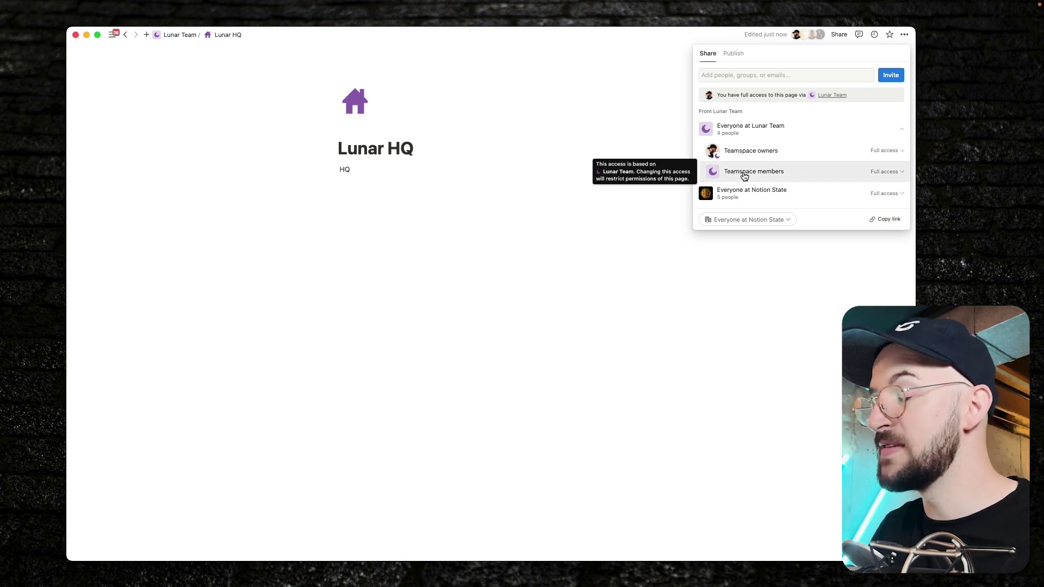
left_click(473, 223)
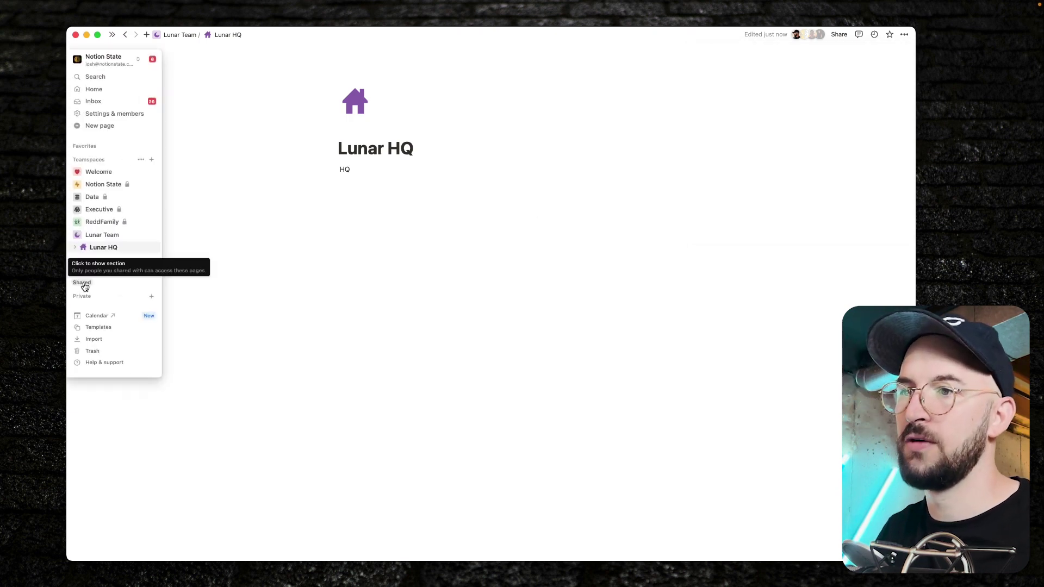
Check the access given to Teamspace members in the Lunar Team teamspace settings
left_click(141, 235)
left_click(188, 280)
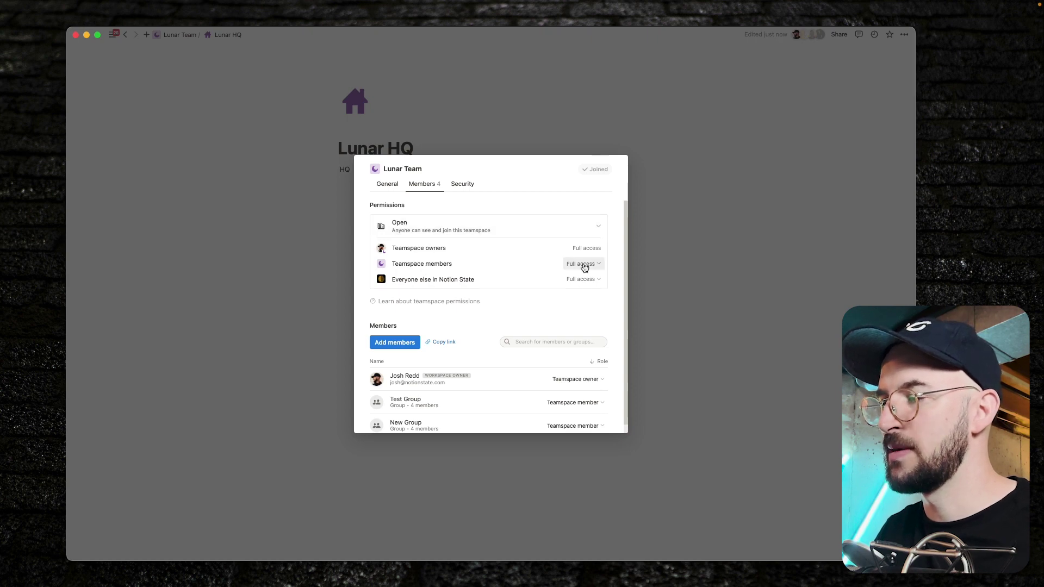
scroll(356, 313, "down", 1)
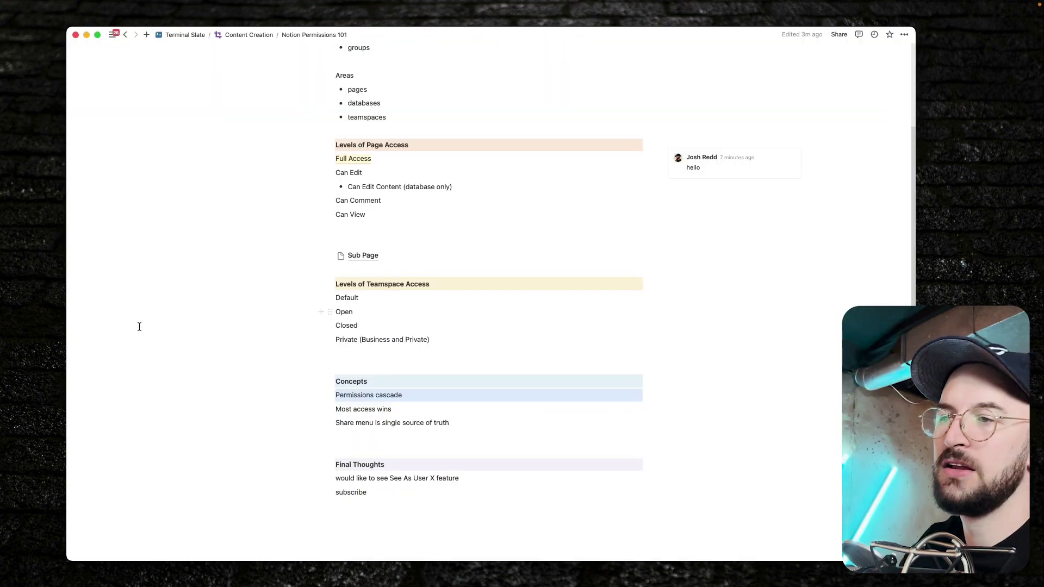
Highlight the Default entry under Levels of Teamspace Access on the Notion Permissions 101 page
mouse_move(155, 333)
mouse_move(359, 258)
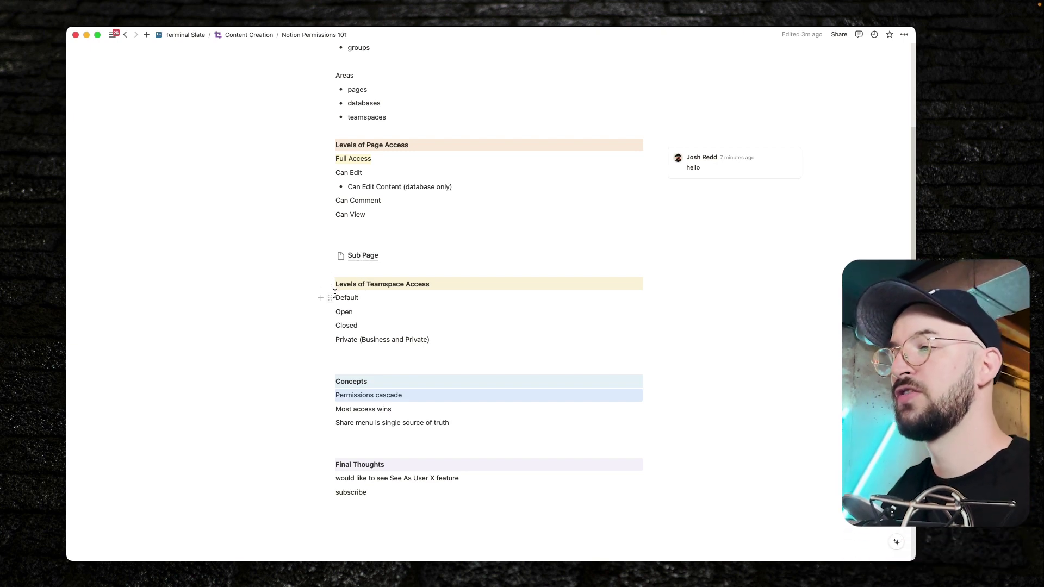
left_click_drag(333, 298, 361, 299)
left_click(362, 299)
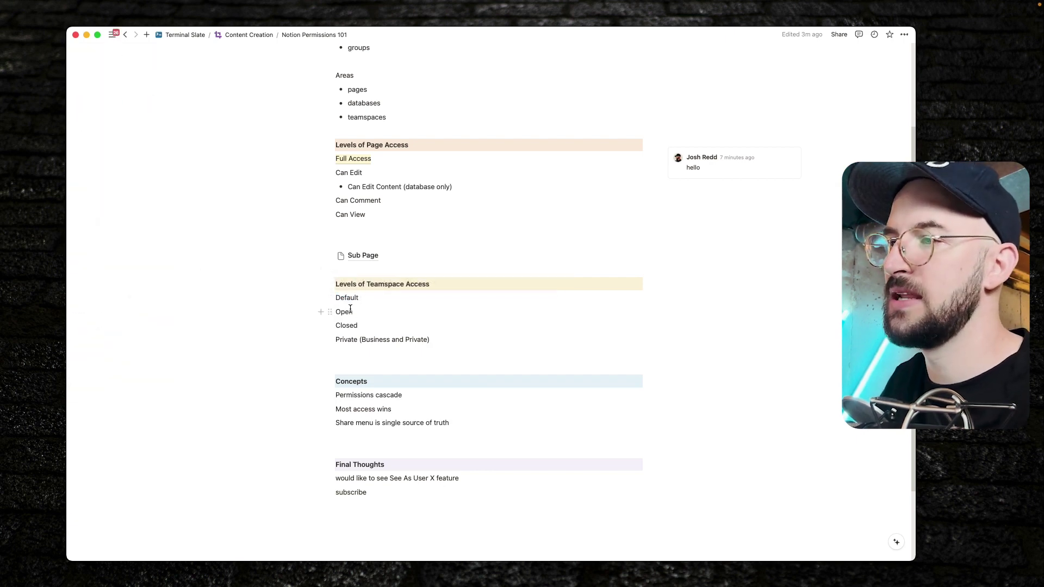
Review the Default, Open, Closed and Private options for the Lunar Team teamspace and leave its settings
mouse_move(71, 313)
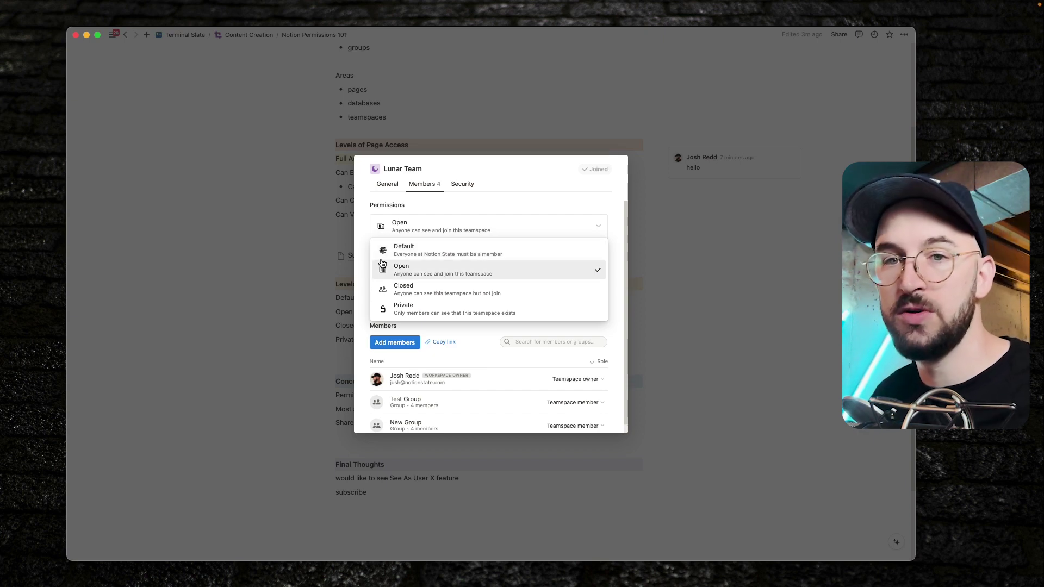
left_click(237, 250)
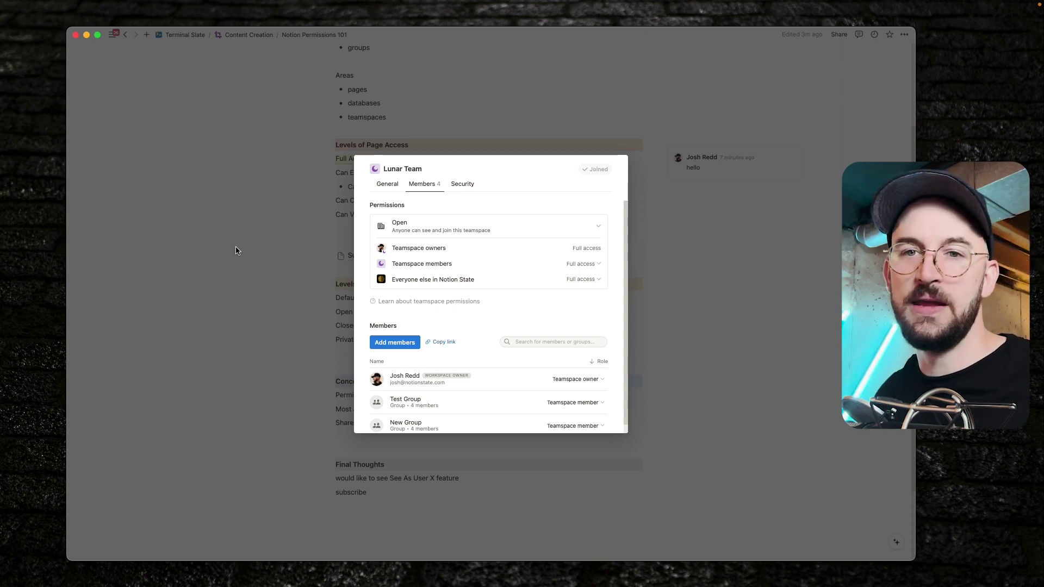
left_click(142, 245)
Open the Welcome to Notion State page in the Welcome teamspace
mouse_move(131, 234)
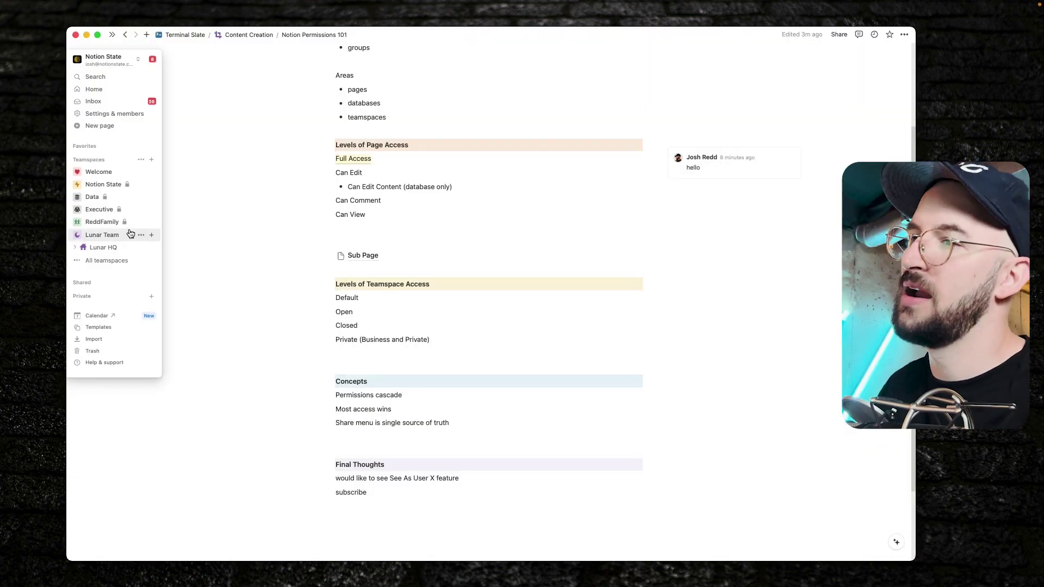
left_click(98, 175)
left_click(111, 184)
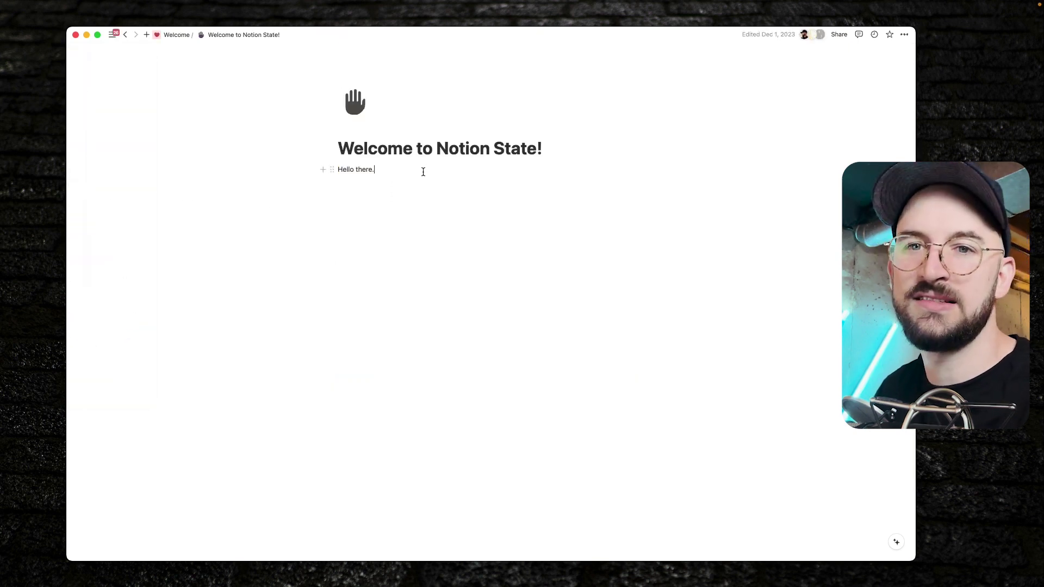
Examine the Open access type in the Lunar Team teamspace settings and close them
mouse_move(79, 174)
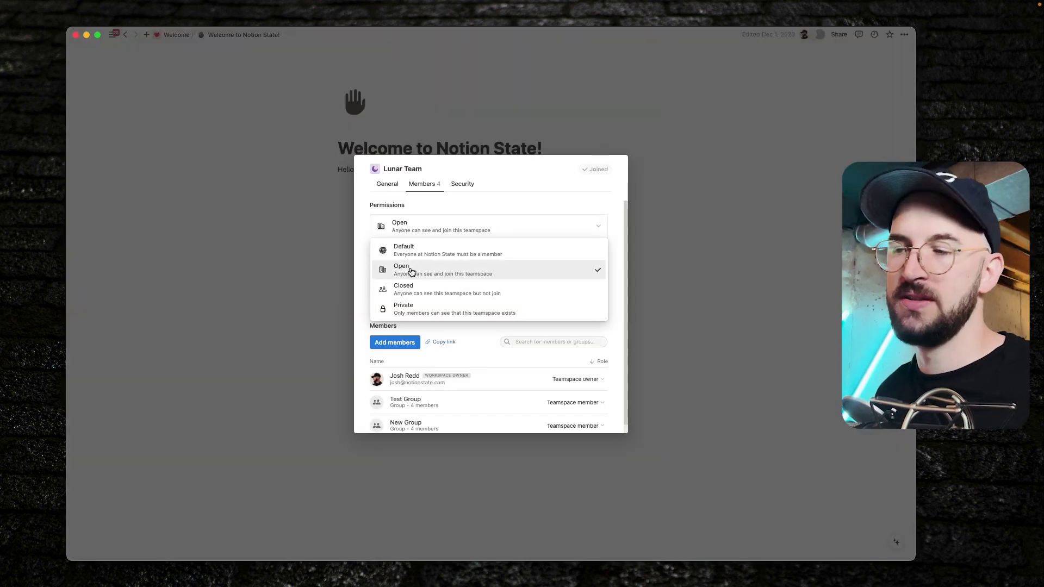
left_click(297, 221)
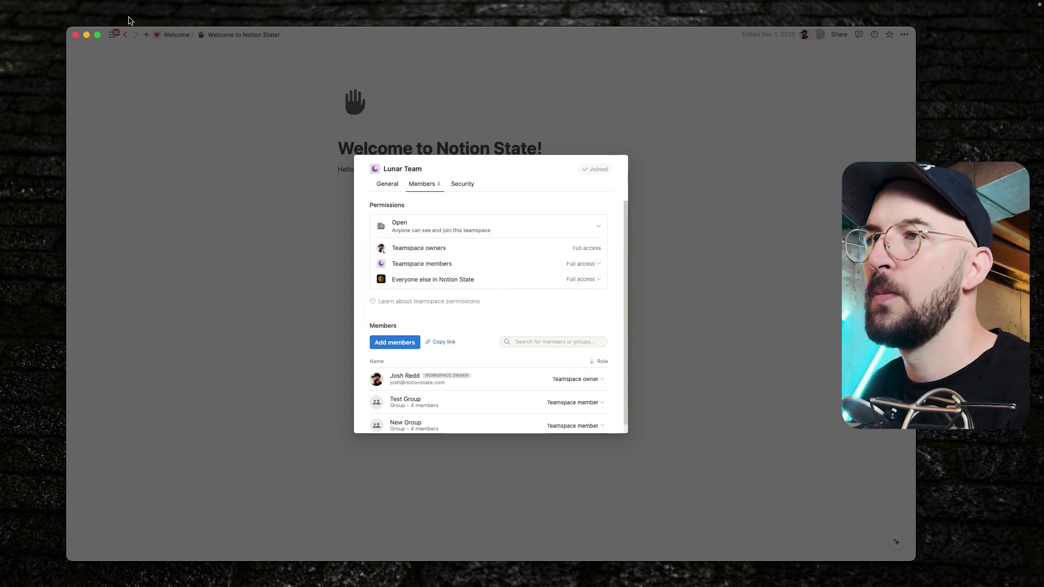
left_click(120, 49)
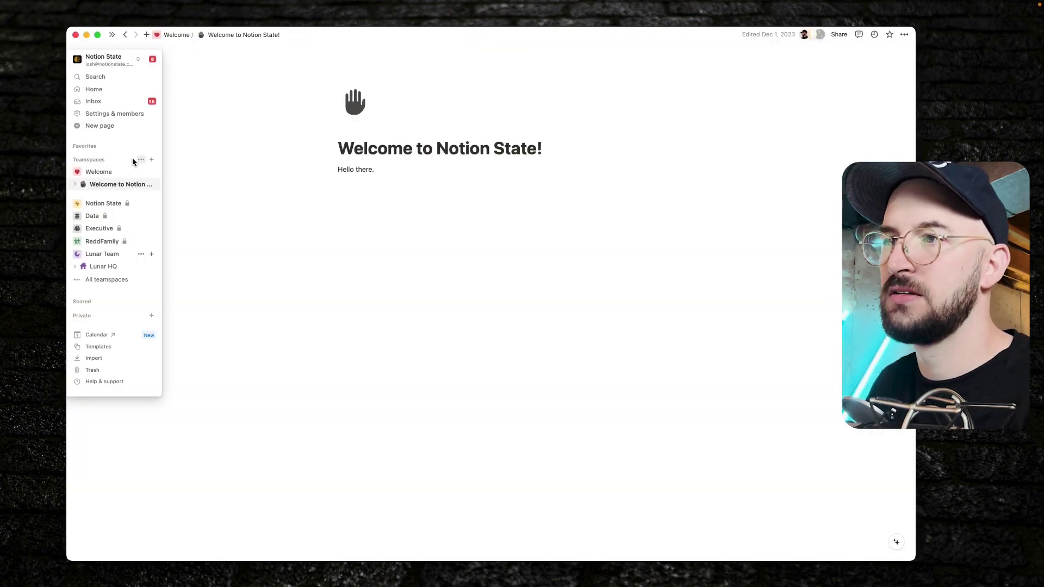
Browse the workspace's list of all teamspaces
left_click(141, 160)
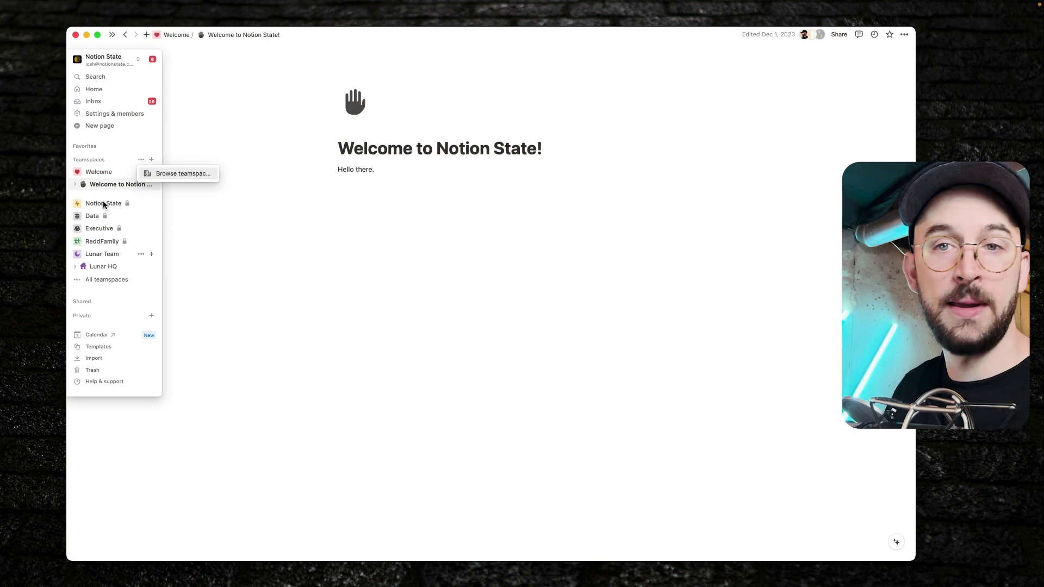
left_click(157, 174)
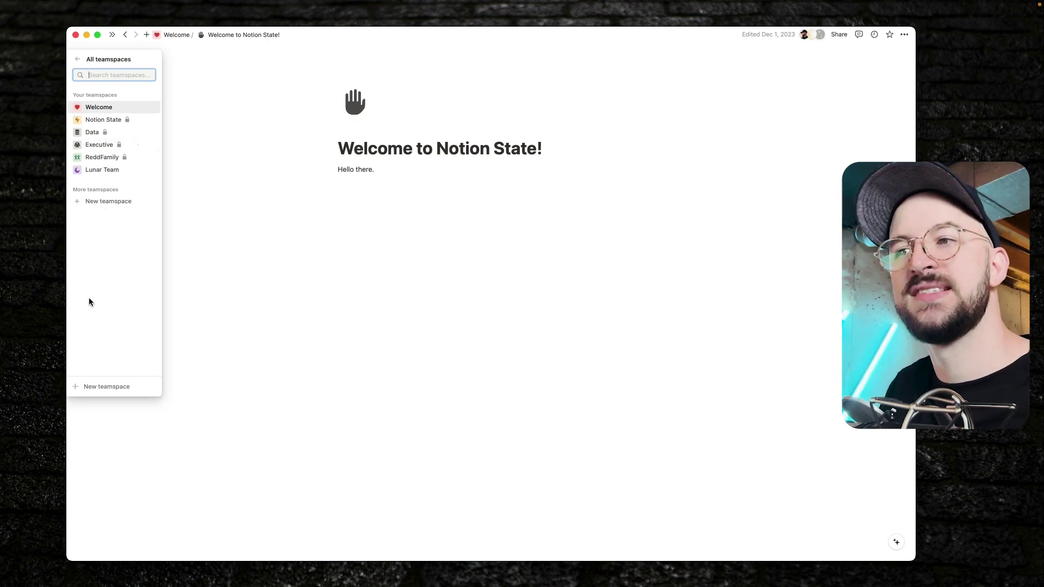
mouse_move(72, 218)
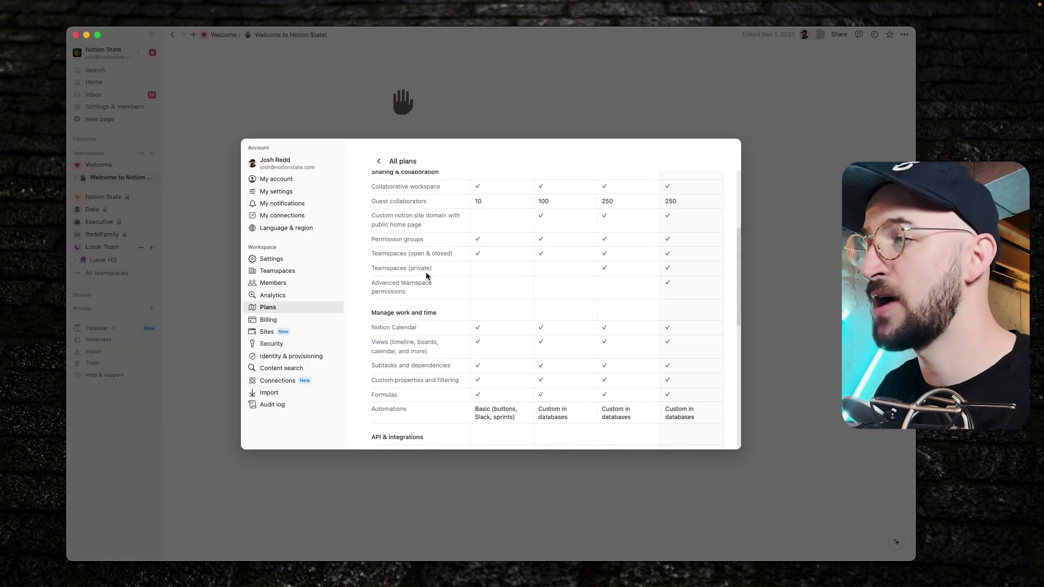
Compare which plans include private teamspaces and advanced teamspace permissions in the All plans table
mouse_move(427, 275)
scroll(616, 267, "up", 1)
scroll(616, 267, "up", 5)
scroll(611, 247, "down", 5)
mouse_move(611, 249)
scroll(611, 249, "down", 2)
mouse_move(407, 257)
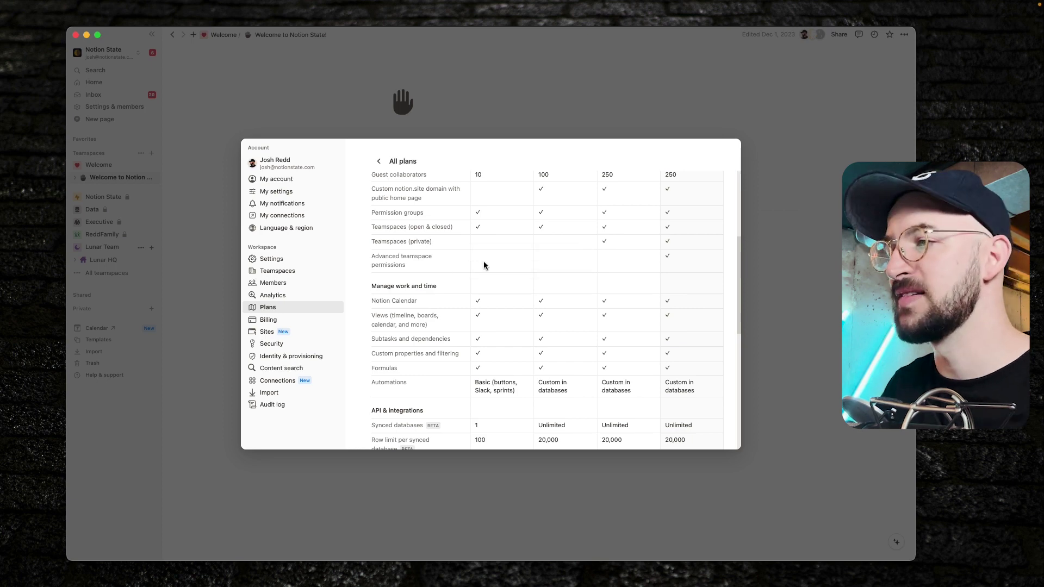
scroll(668, 259, "up", 4)
mouse_move(680, 321)
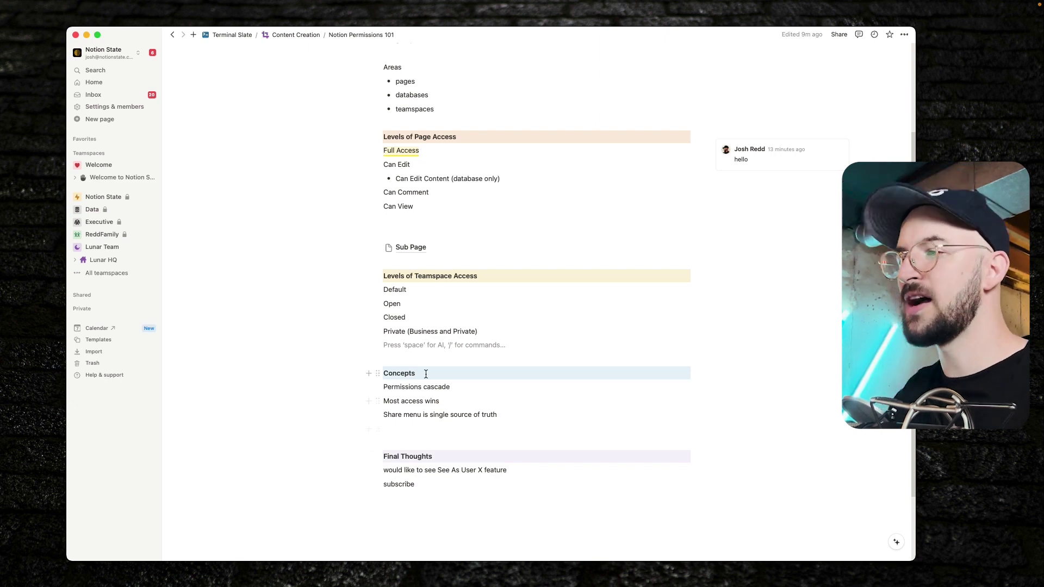
Examine New Group's members and its available access levels in the sharing settings of the Notion Permissions 101 page
left_click_drag(405, 387, 450, 387)
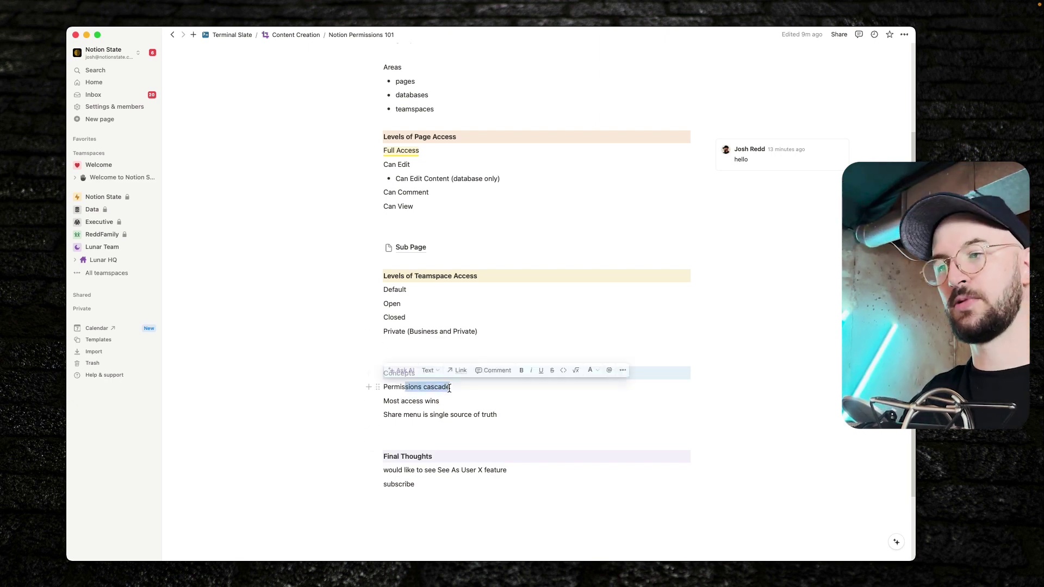
left_click(415, 401)
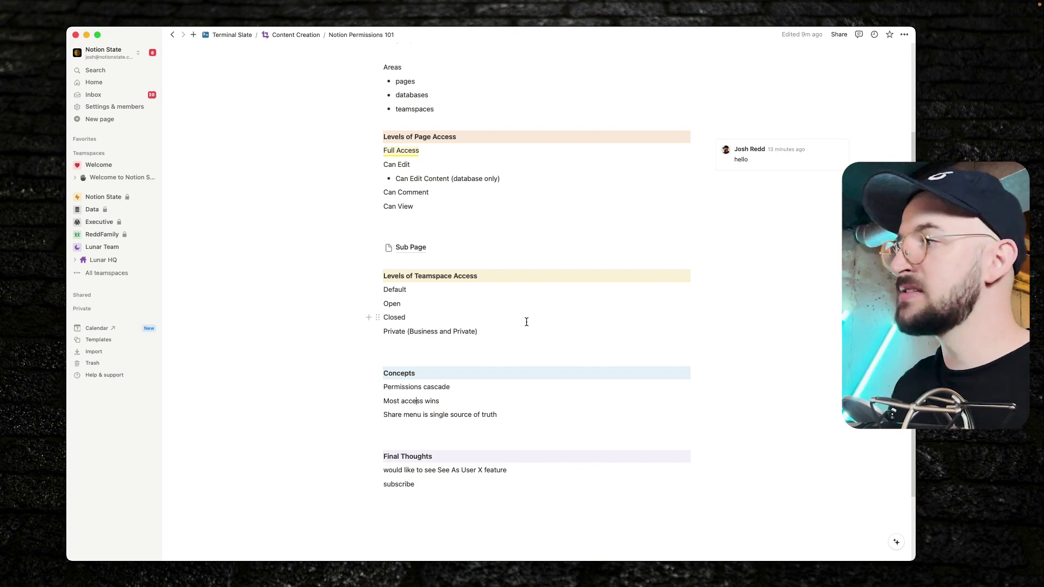
left_click(838, 35)
mouse_move(778, 156)
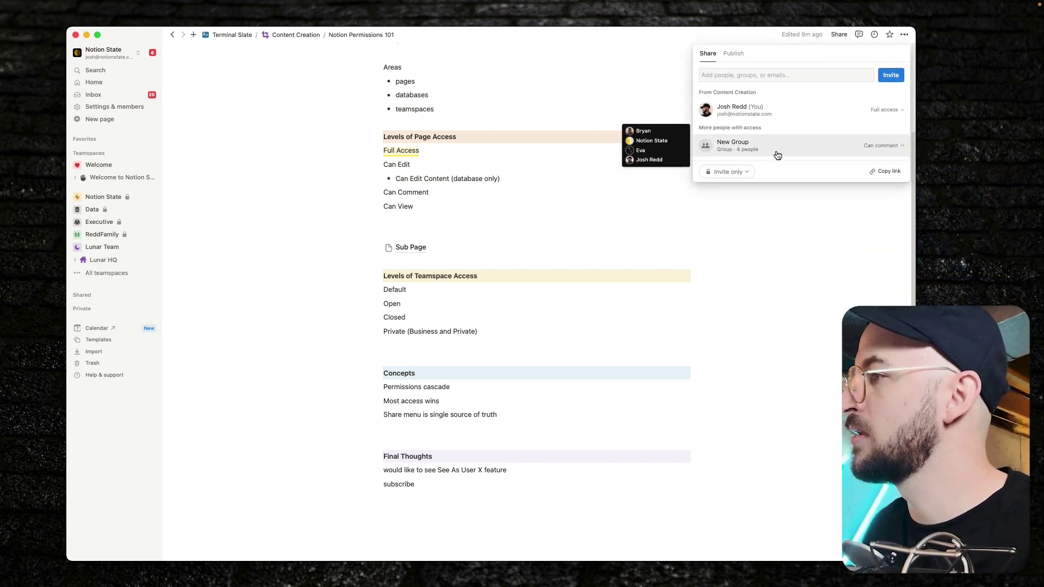
left_click(746, 142)
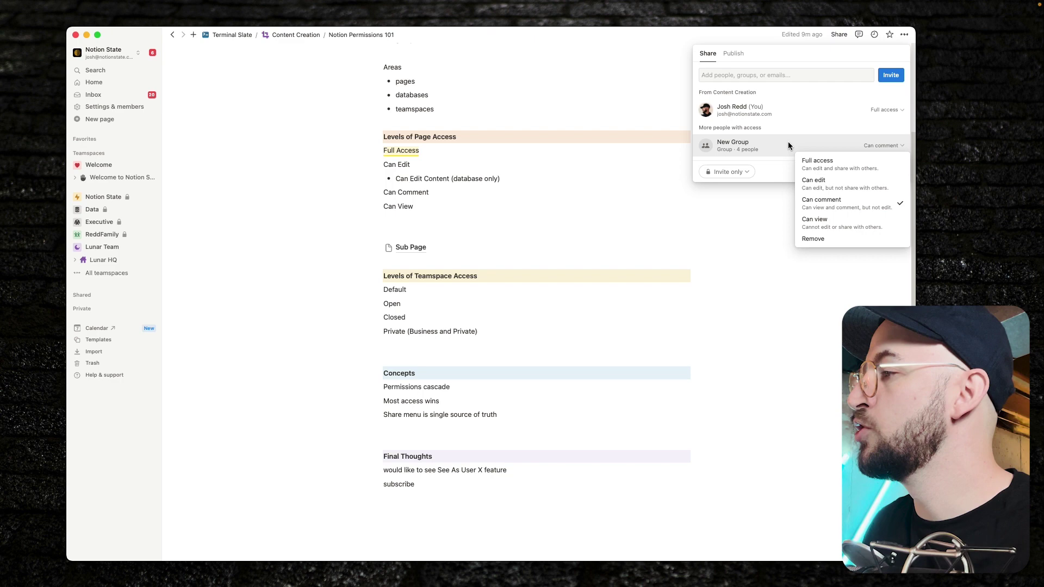
left_click(836, 146)
left_click(841, 149)
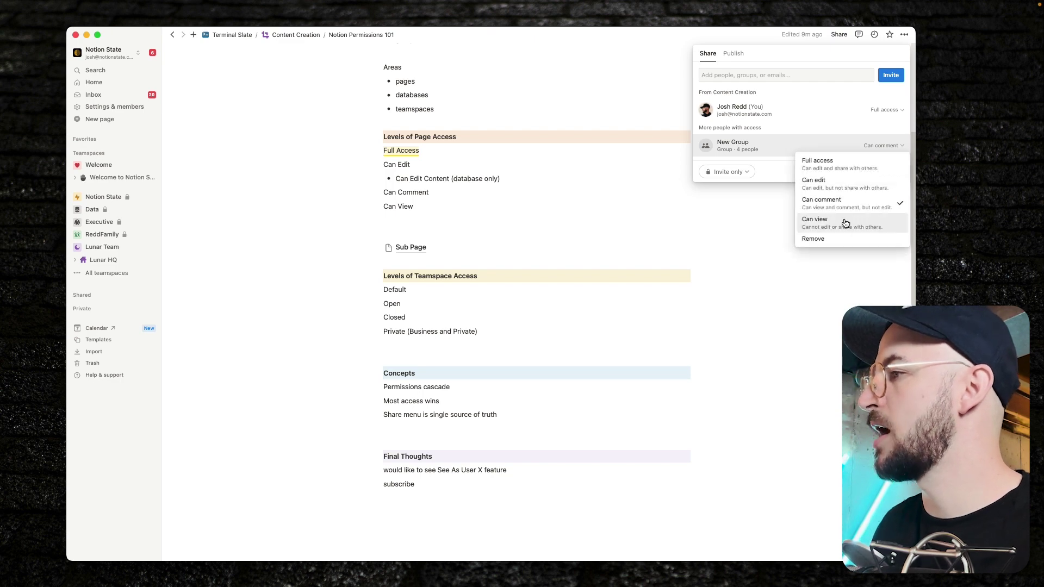
left_click(740, 147)
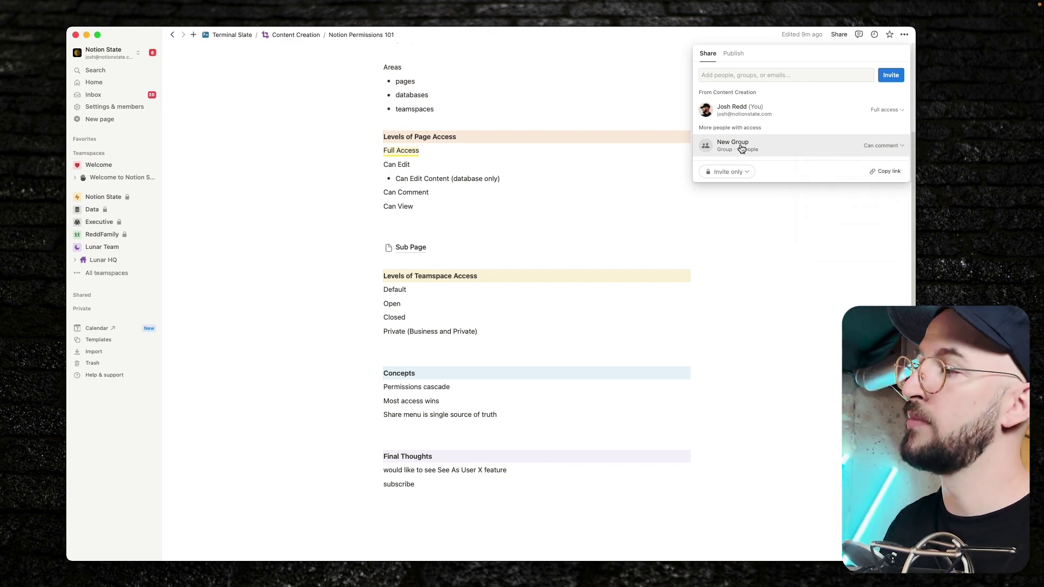
mouse_move(785, 107)
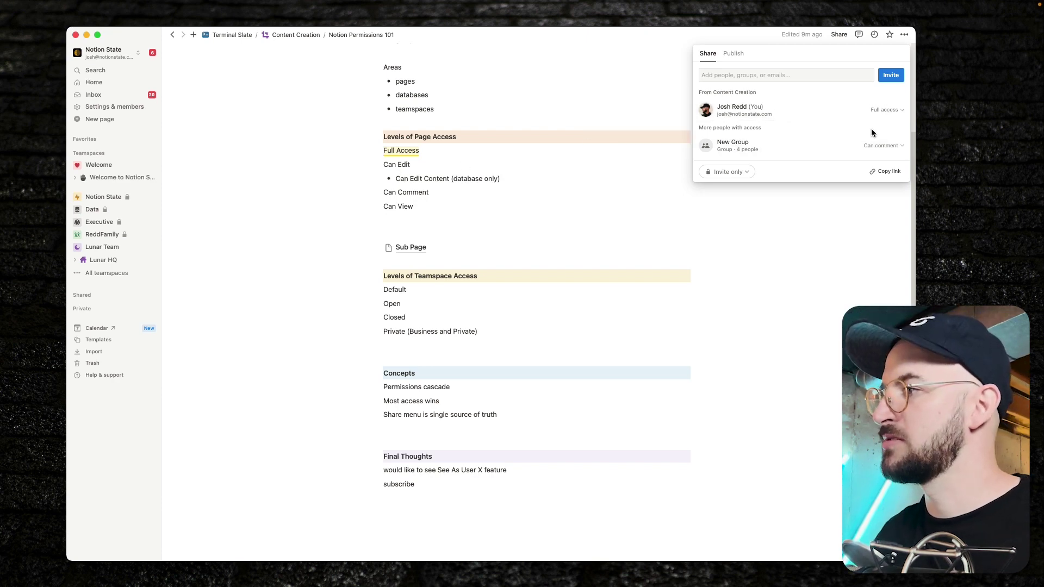
left_click(877, 146)
left_click(752, 149)
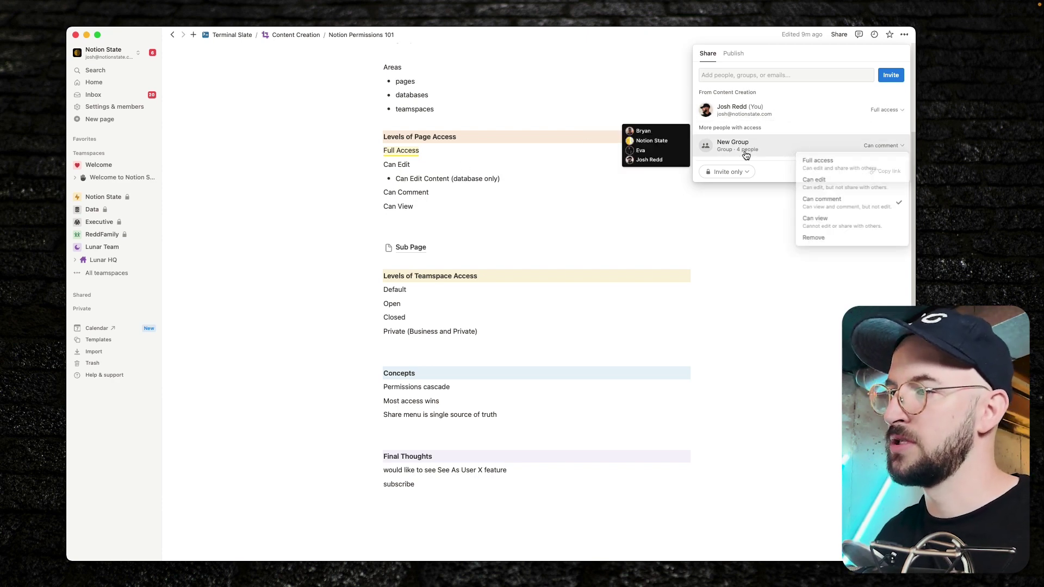
left_click(428, 402)
Highlight the "Most access wins" concept and review the page's sharing list once more before closing it
left_click_drag(447, 399, 402, 400)
left_click(398, 401)
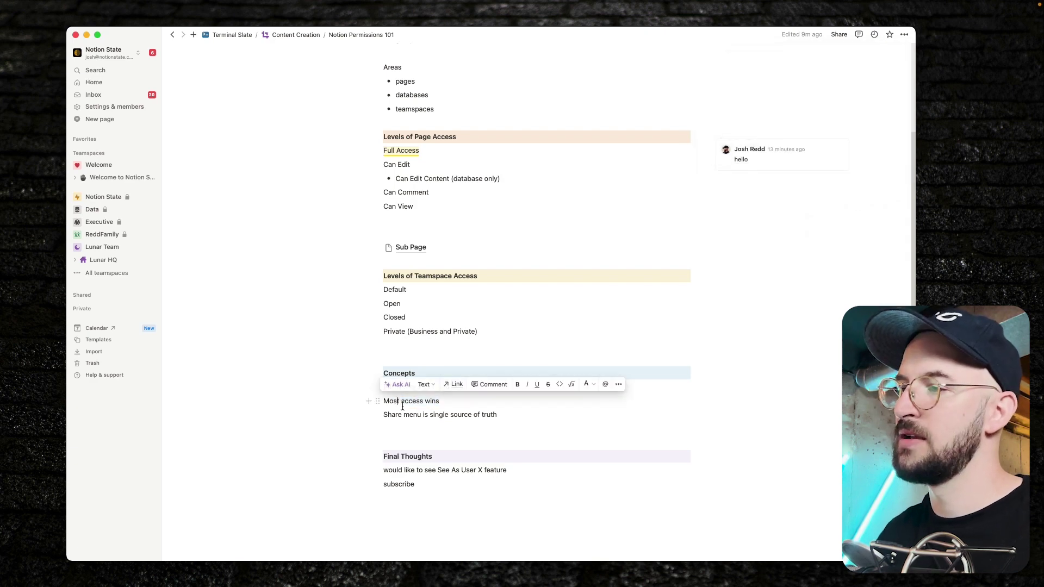
left_click(838, 35)
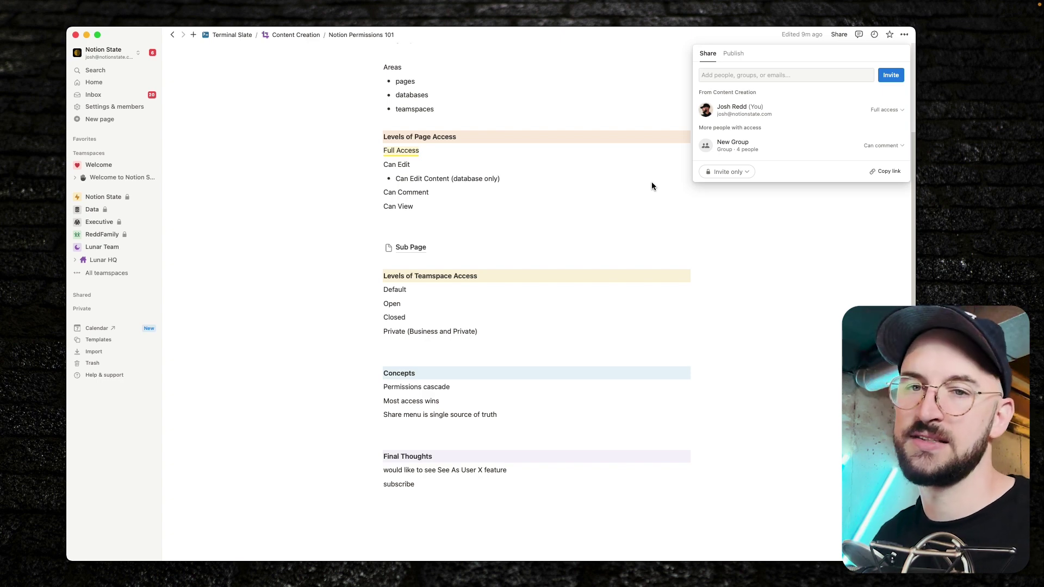
left_click(626, 188)
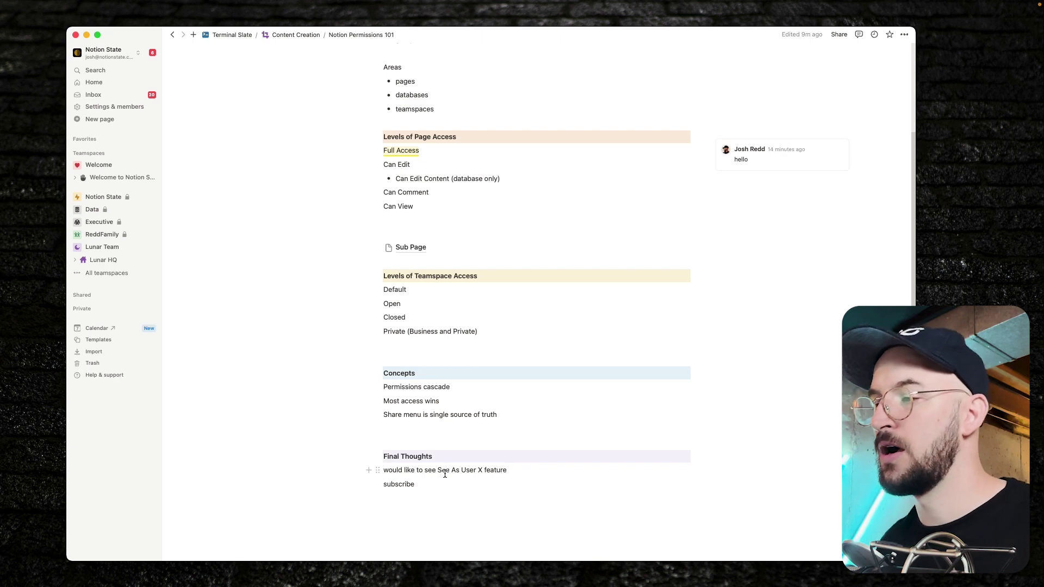
Highlight the See As User X feature and subscribe notes under Final Thoughts
left_click_drag(424, 471, 501, 470)
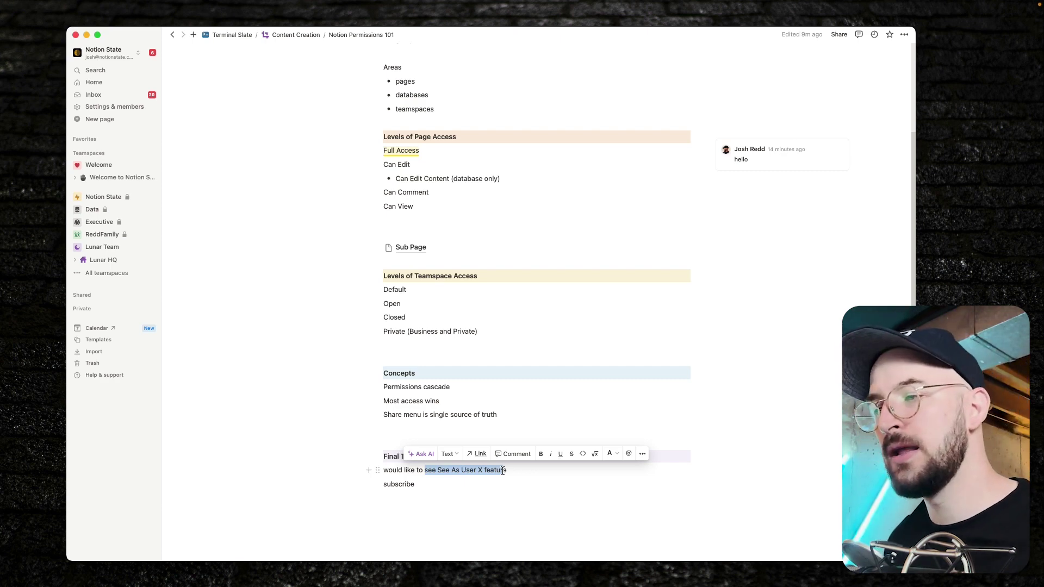
left_click(506, 469)
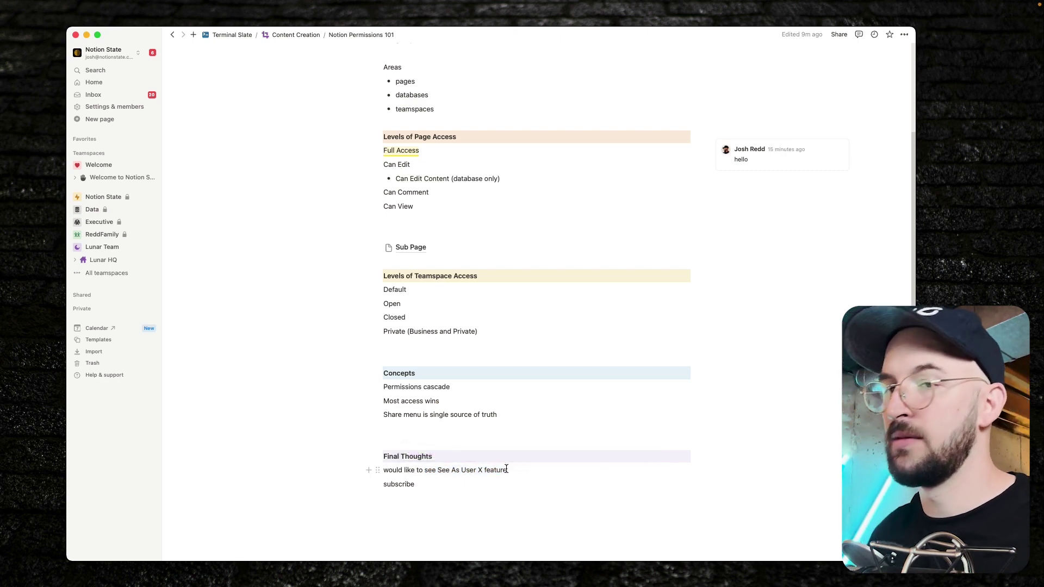
left_click_drag(506, 469, 461, 470)
left_click(462, 470)
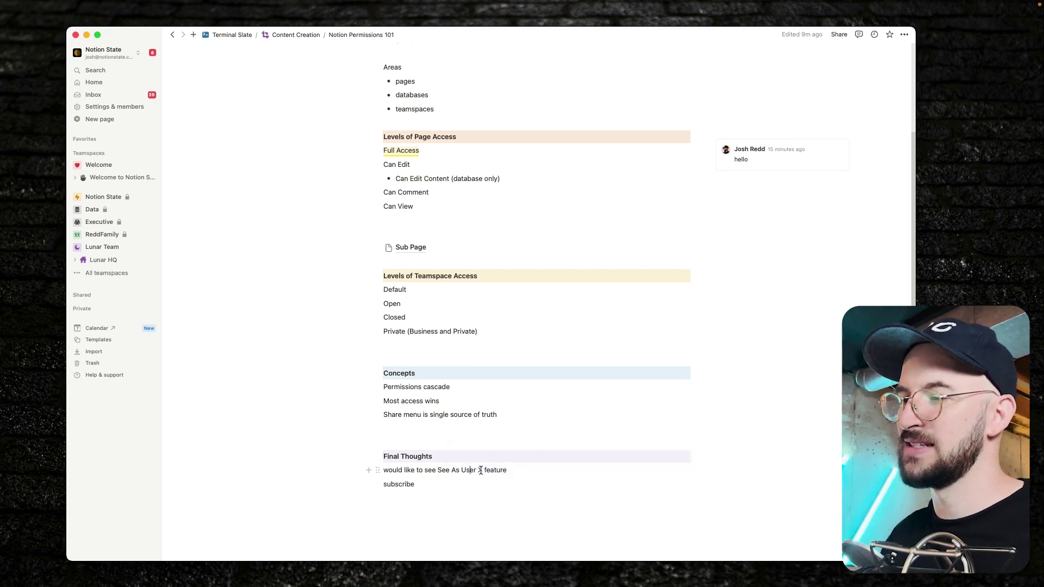
left_click_drag(344, 481, 447, 481)
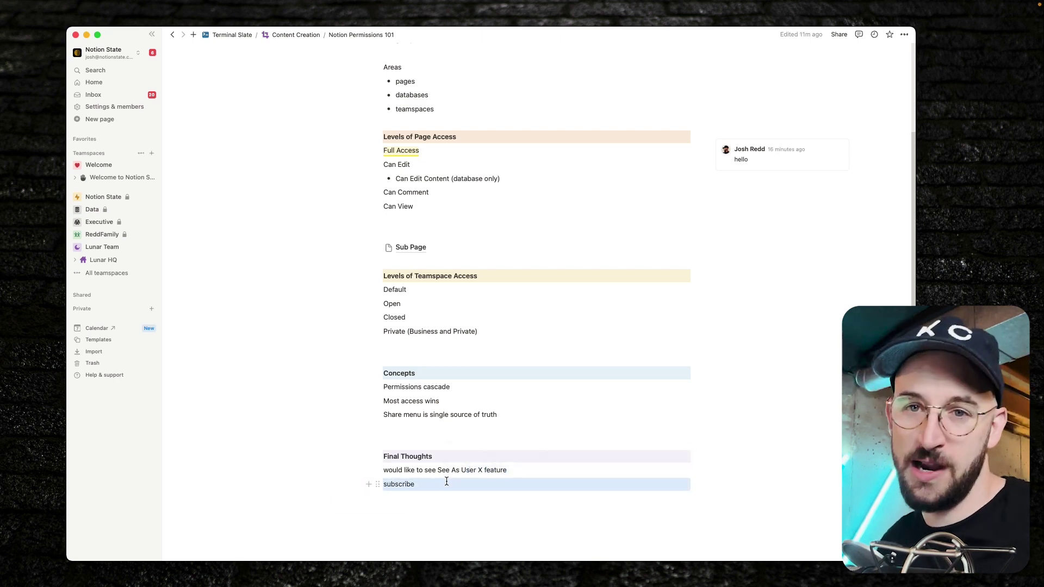